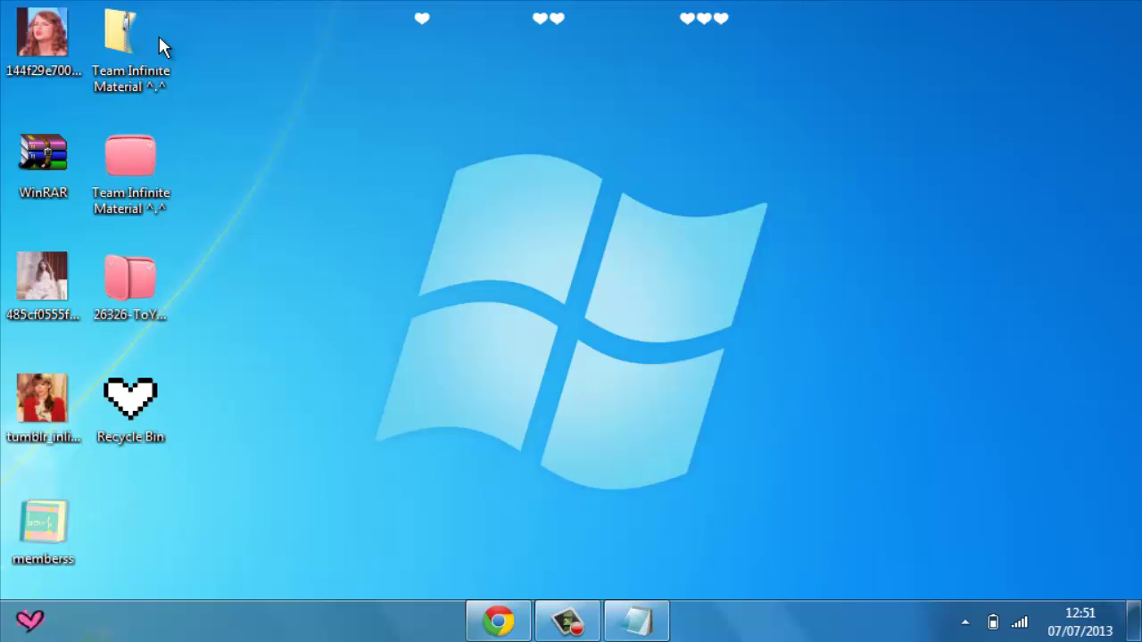
- Switch to Notepad and read the first items needed for the desktop customization, from rocketdock to x widget
key("alt+Tab")
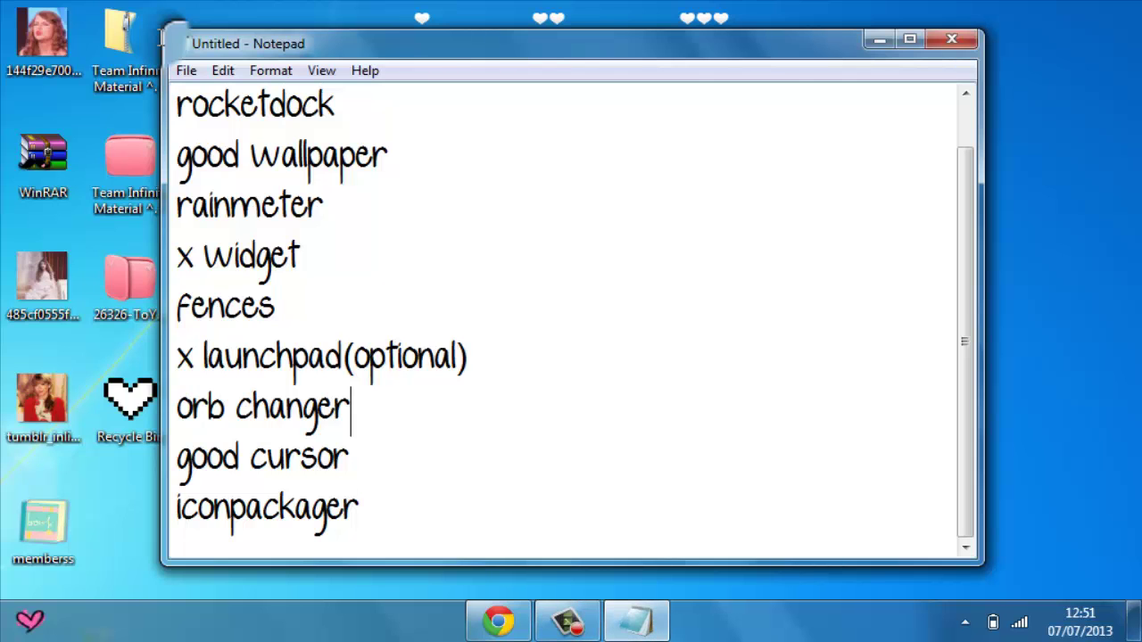
scroll(164, 37, "up", 1)
left_click_drag(335, 159, 241, 159)
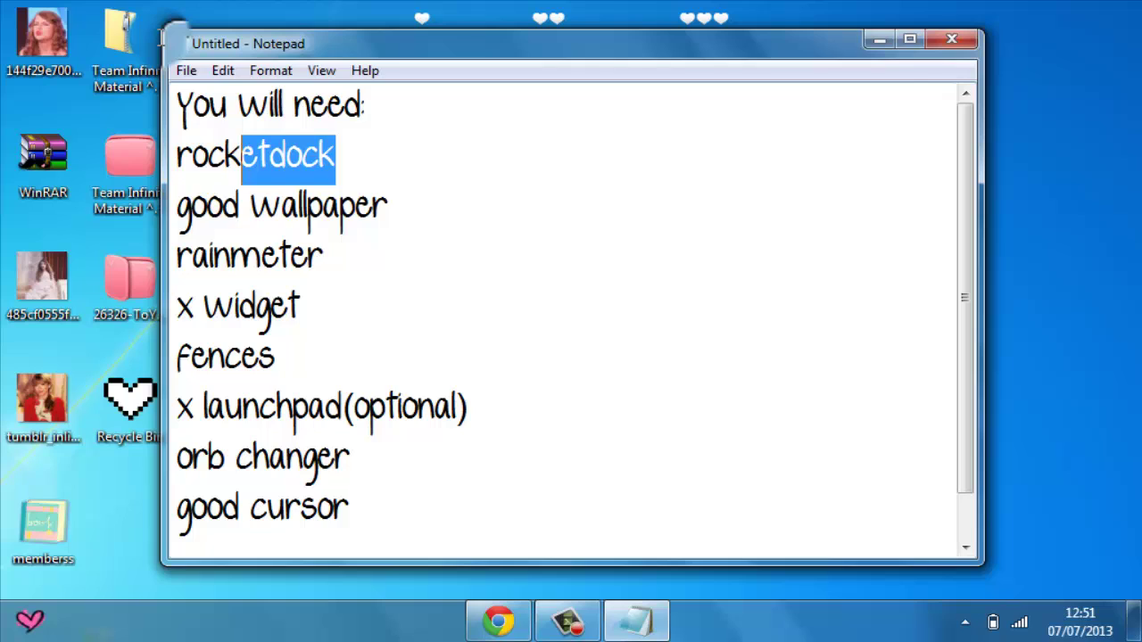
left_click_drag(388, 210, 177, 210)
key("Down")
key("End")
key("shift+Left")
key("shift+Left")
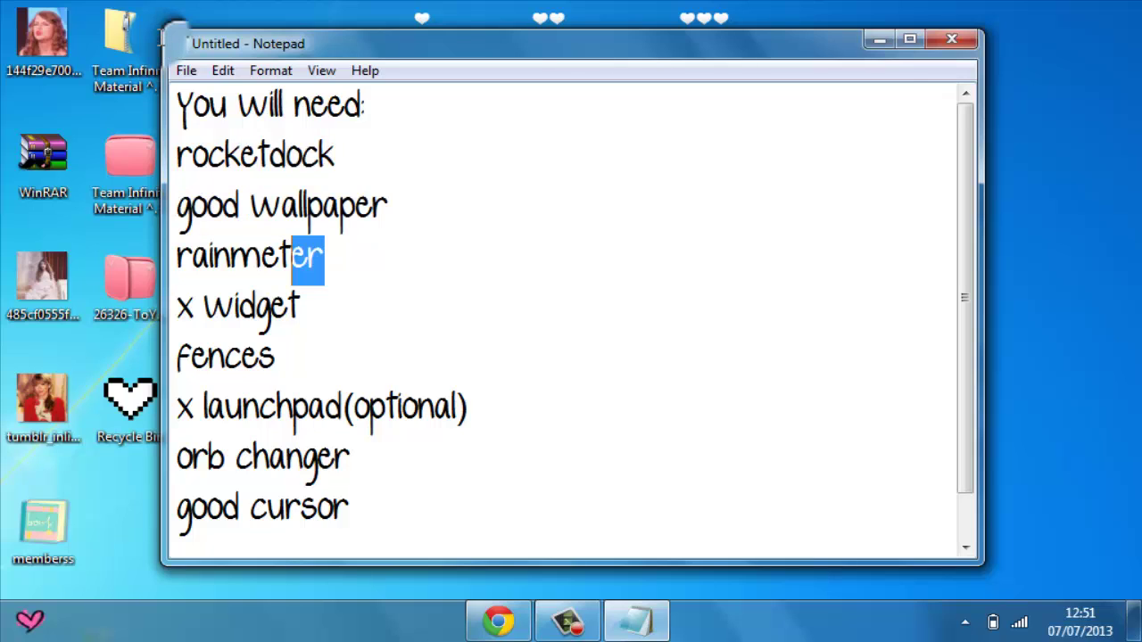
key("shift+Home")
key("Down")
key("End")
key("shift+Home")
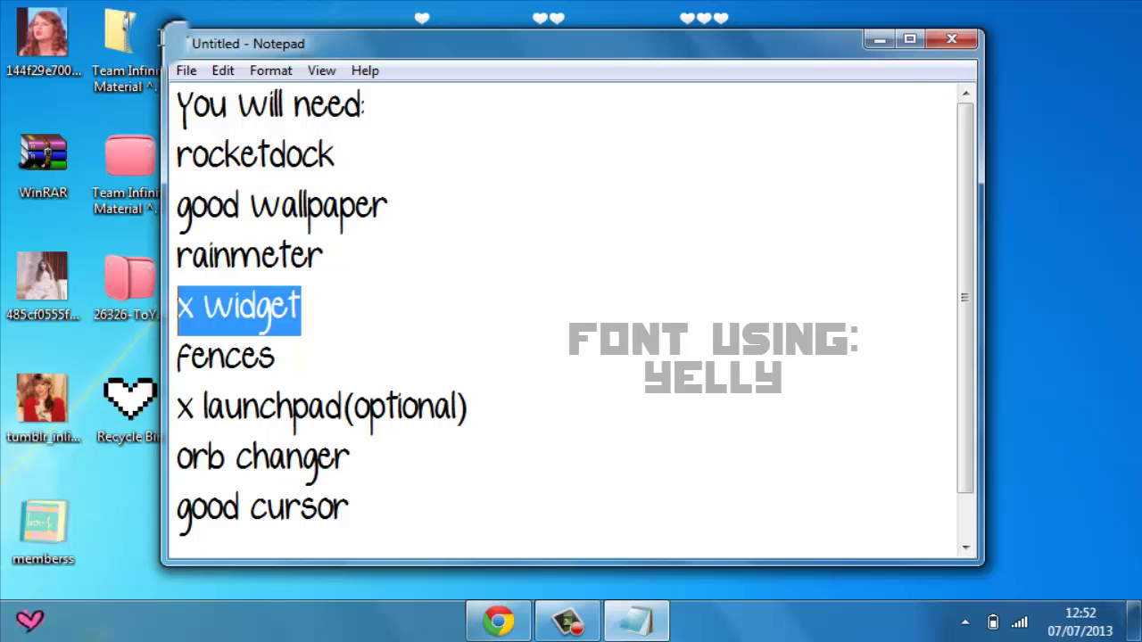
left_click_drag(389, 210, 194, 161)
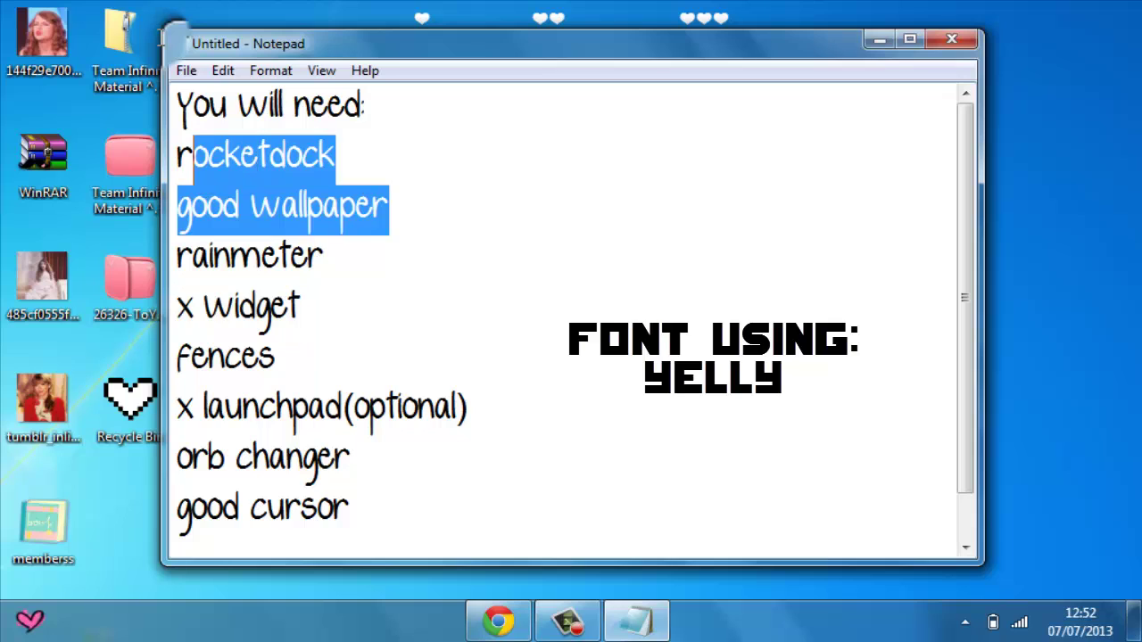
key("shift+Left")
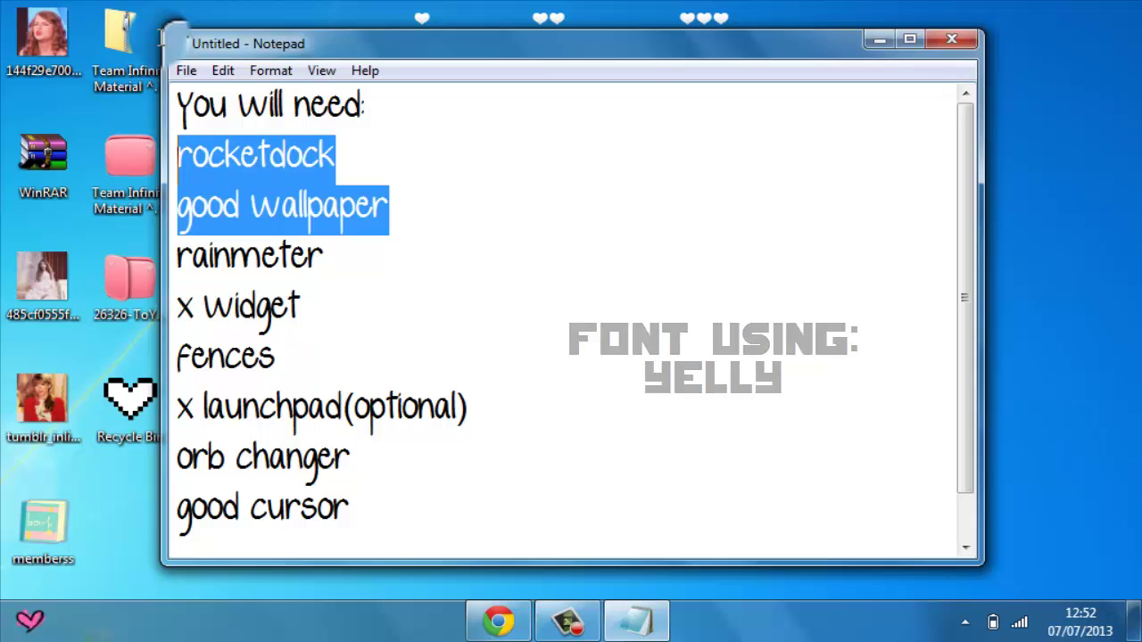
- Read the remaining required items in the list, from fences to iconpackager, and minimize Notepad
key("Down")
key("Down")
key("Down")
key("Down")
key("Down")
key("Down")
key("End")
key("shift+Up")
key("shift+Up")
key("shift+Up")
key("shift+Left")
key("Right")
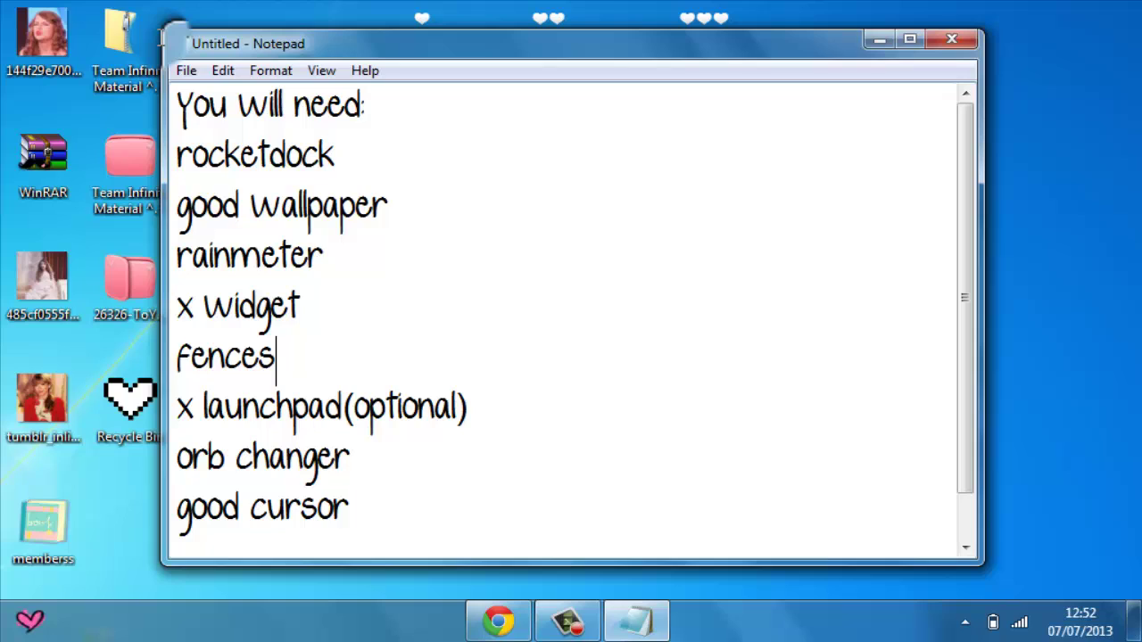
key("shift+Home")
left_click_drag(353, 458, 169, 376)
left_click(260, 409)
key("shift+End")
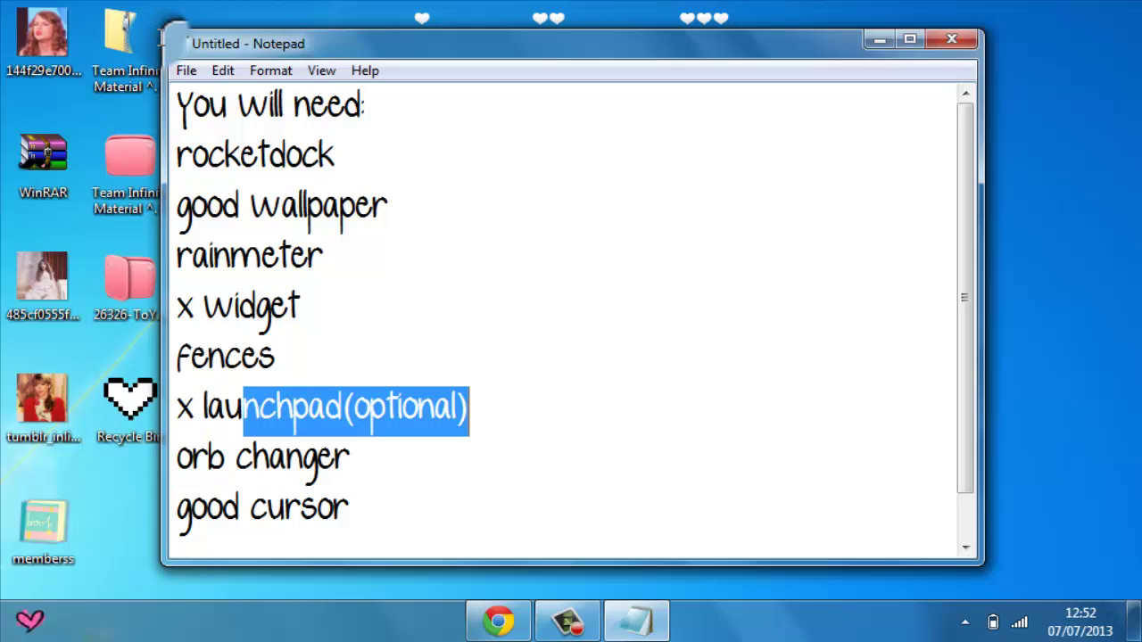
key("Down")
key("shift+Home")
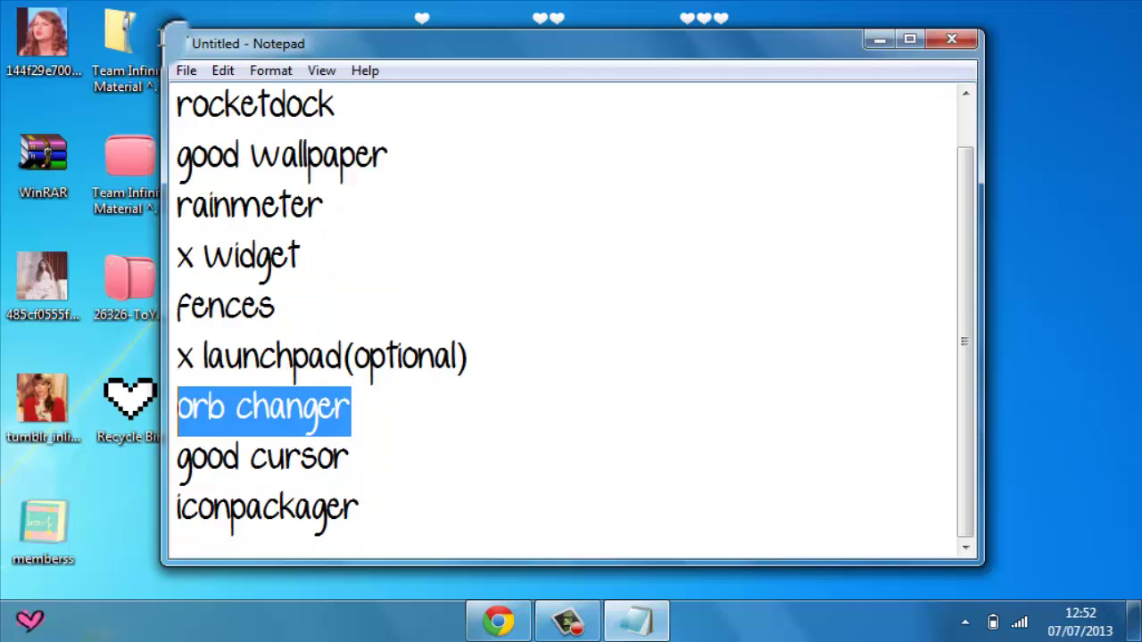
key("Down")
key("End")
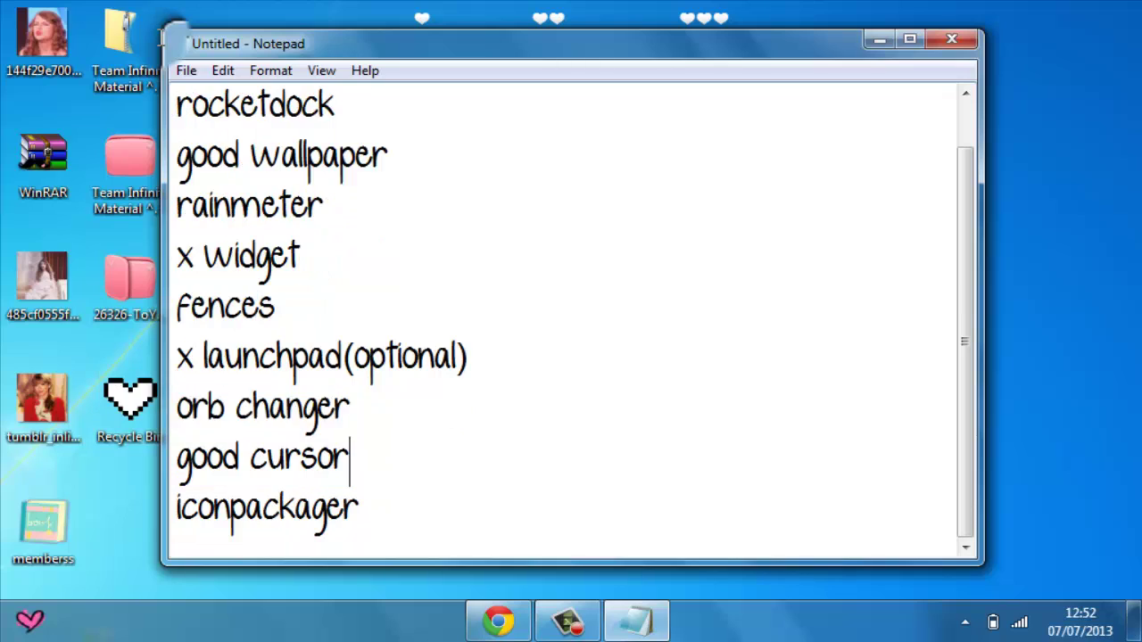
key("shift+Up")
key("shift+Home")
left_click_drag(361, 511, 192, 461)
left_click(360, 511)
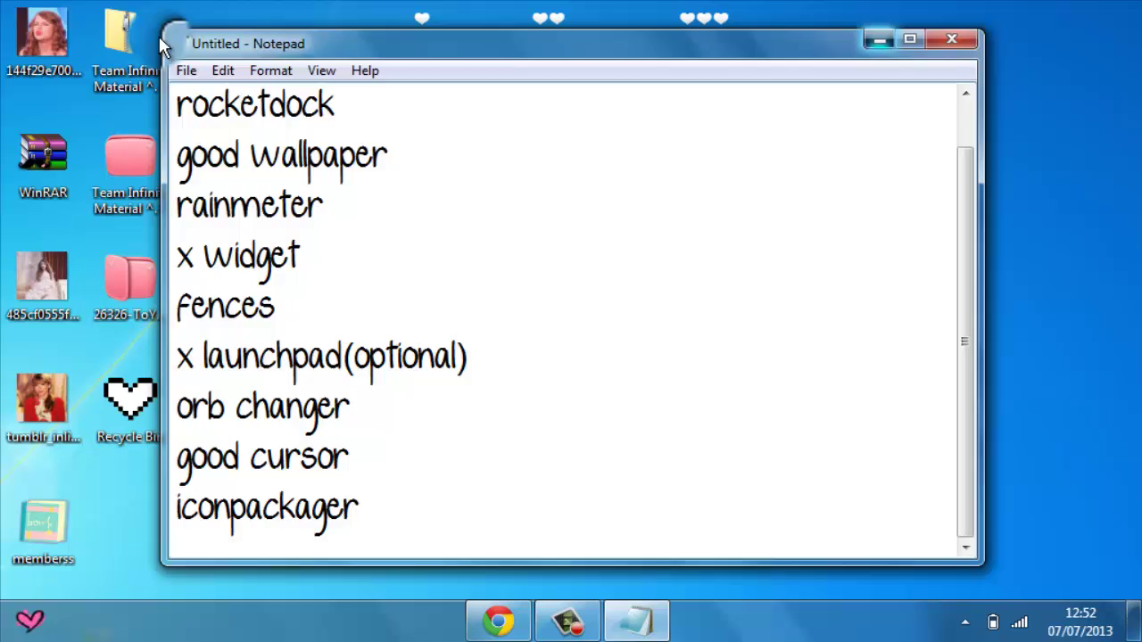
left_click(879, 40)
left_click(567, 621)
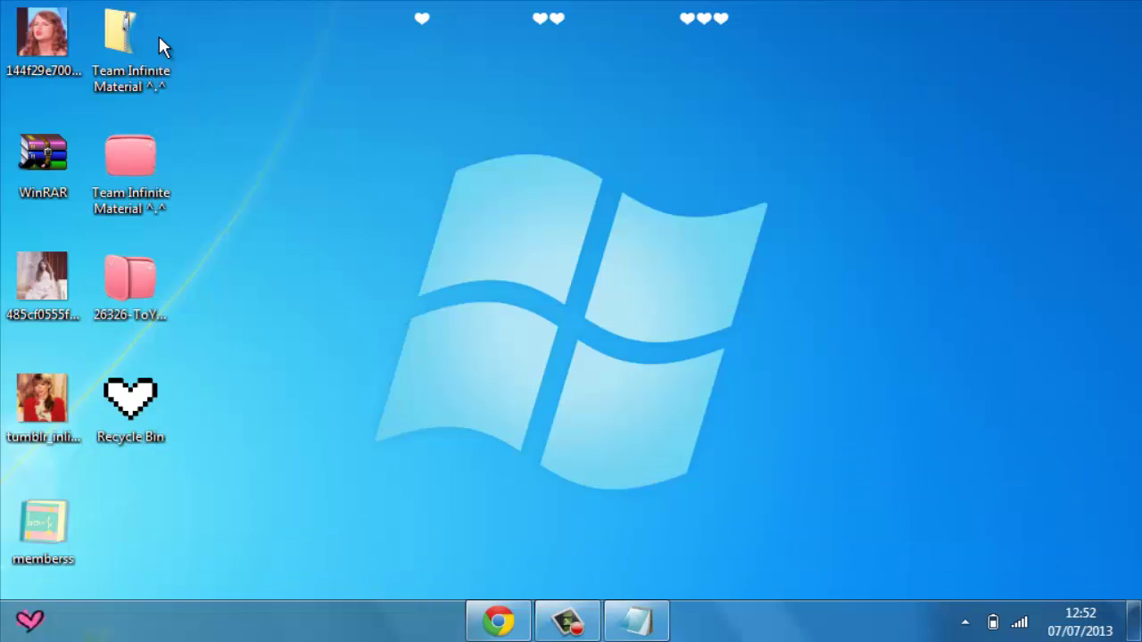
key("ctrl+a")
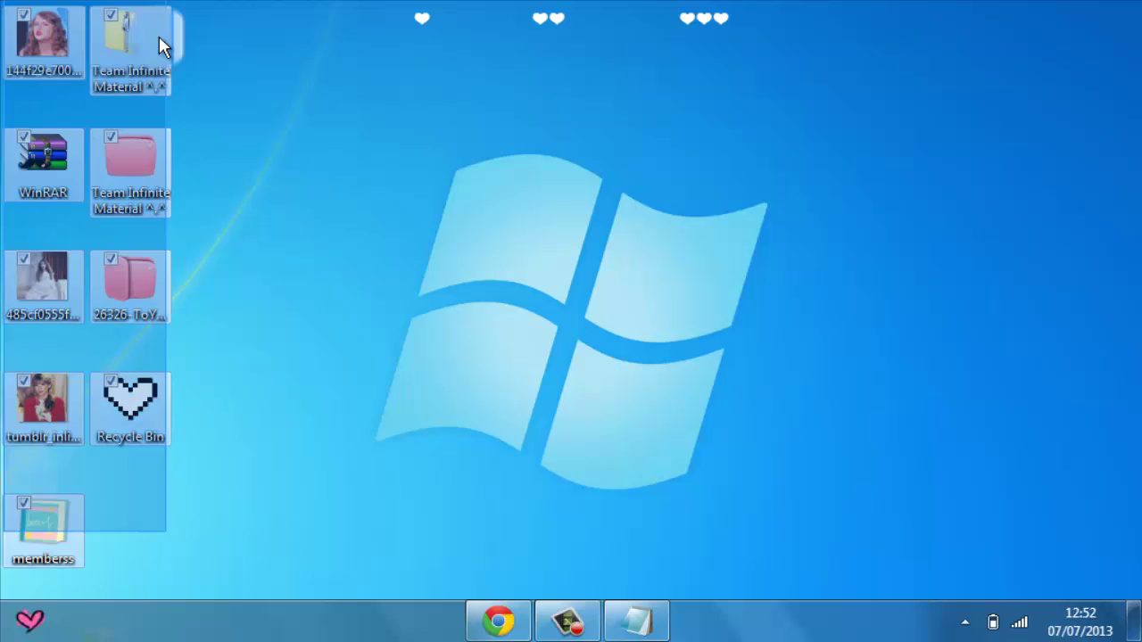
left_click_drag(166, 533, 228, 223)
key("ctrl+a")
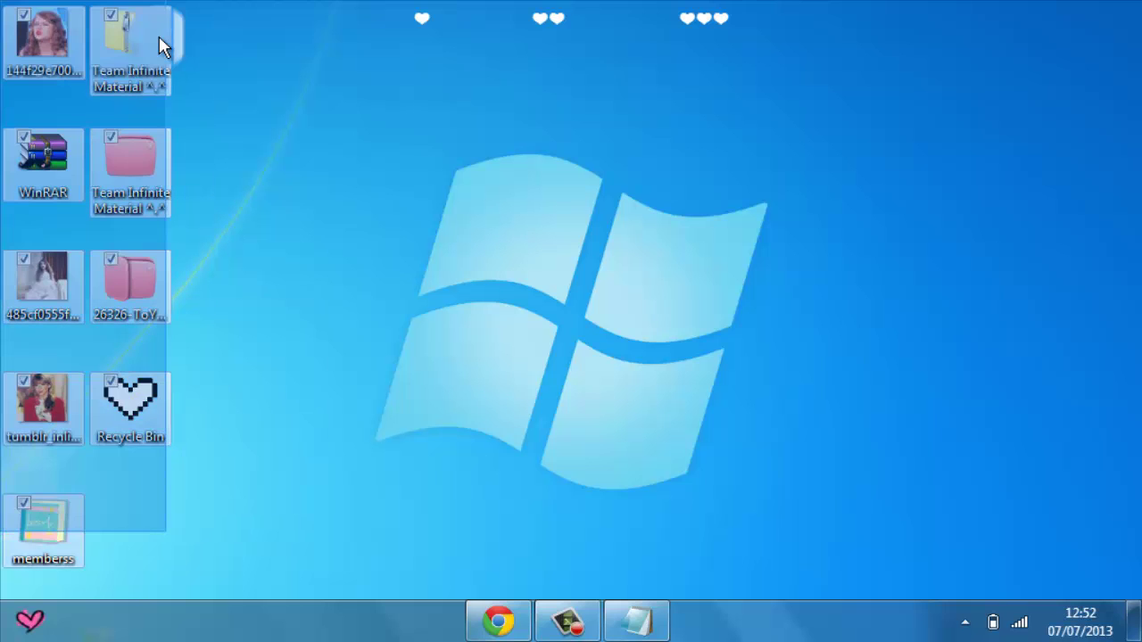
key("F5")
key("ctrl+a")
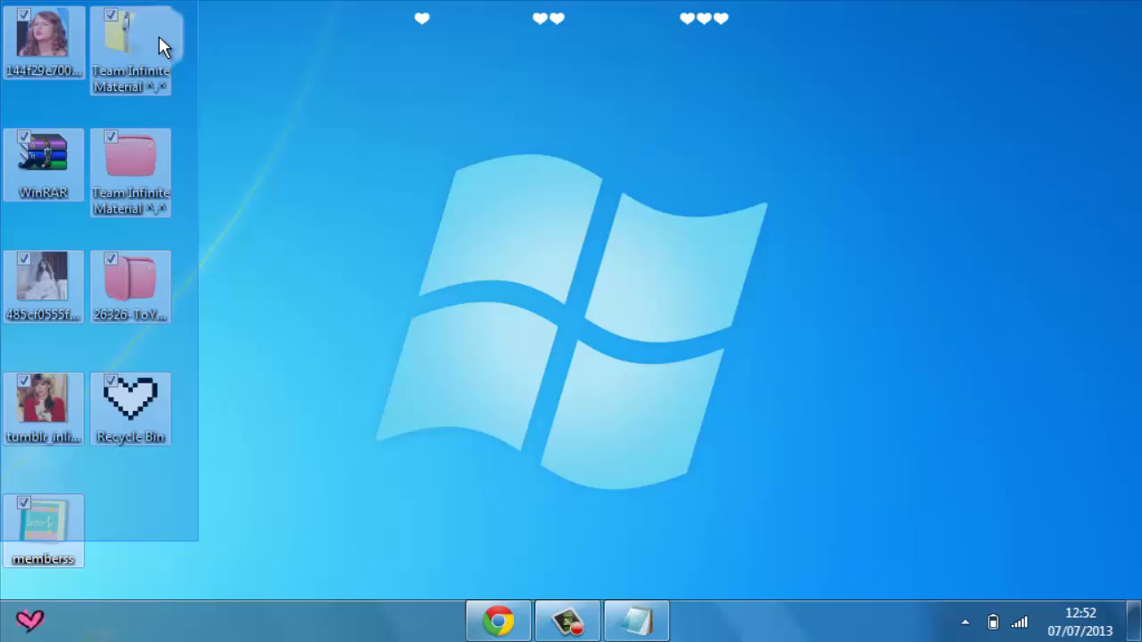
key("F5")
key("F5")
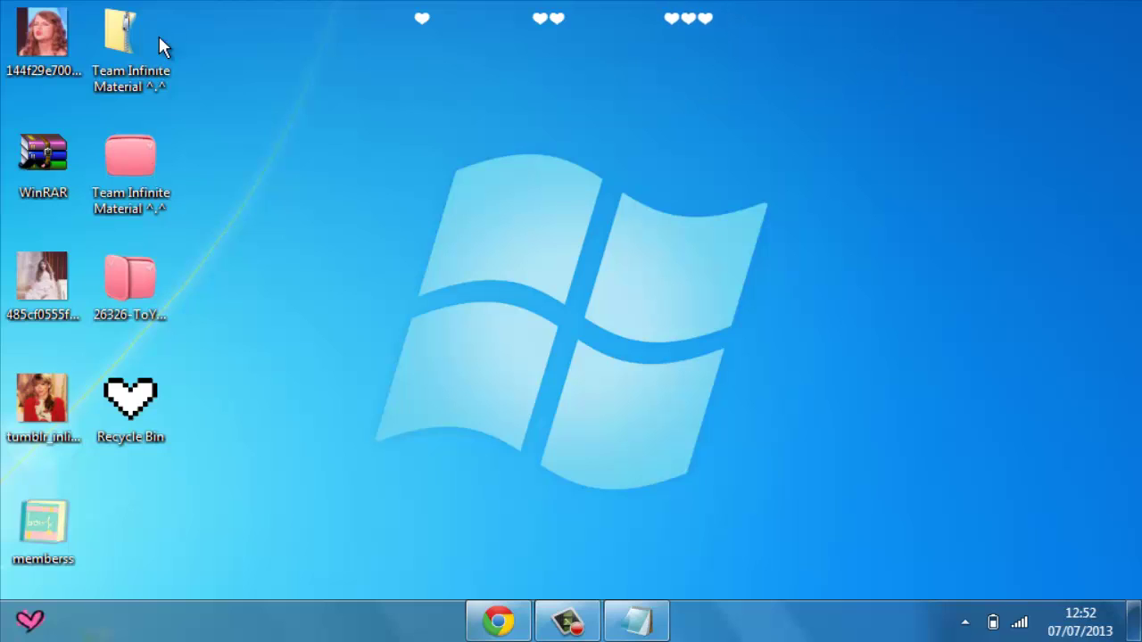
right_click(459, 50)
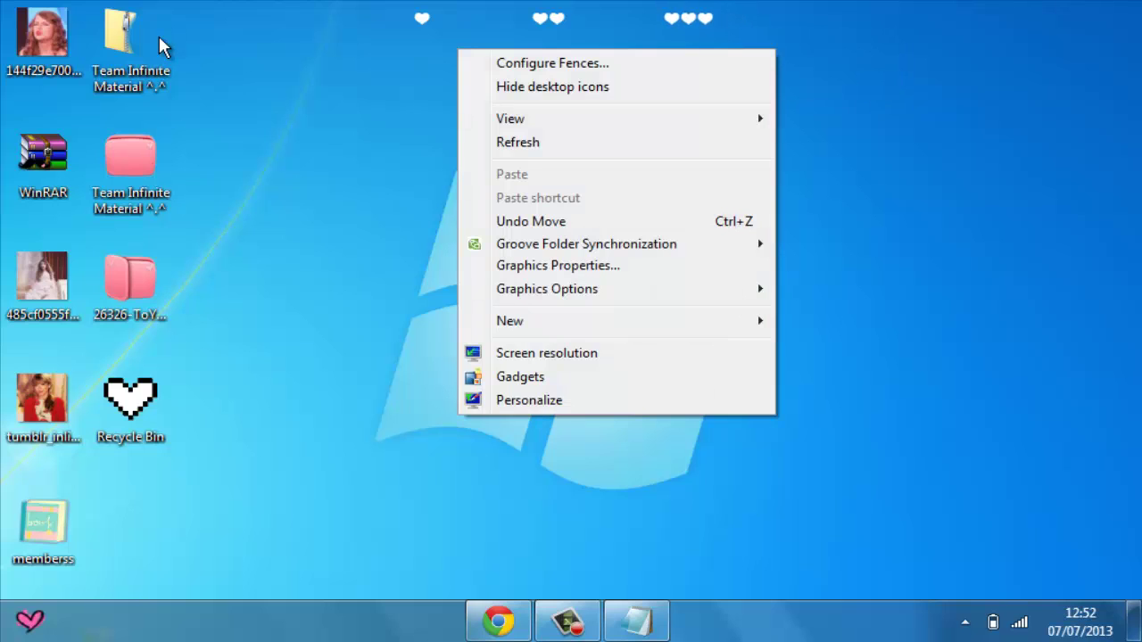
mouse_move(535, 119)
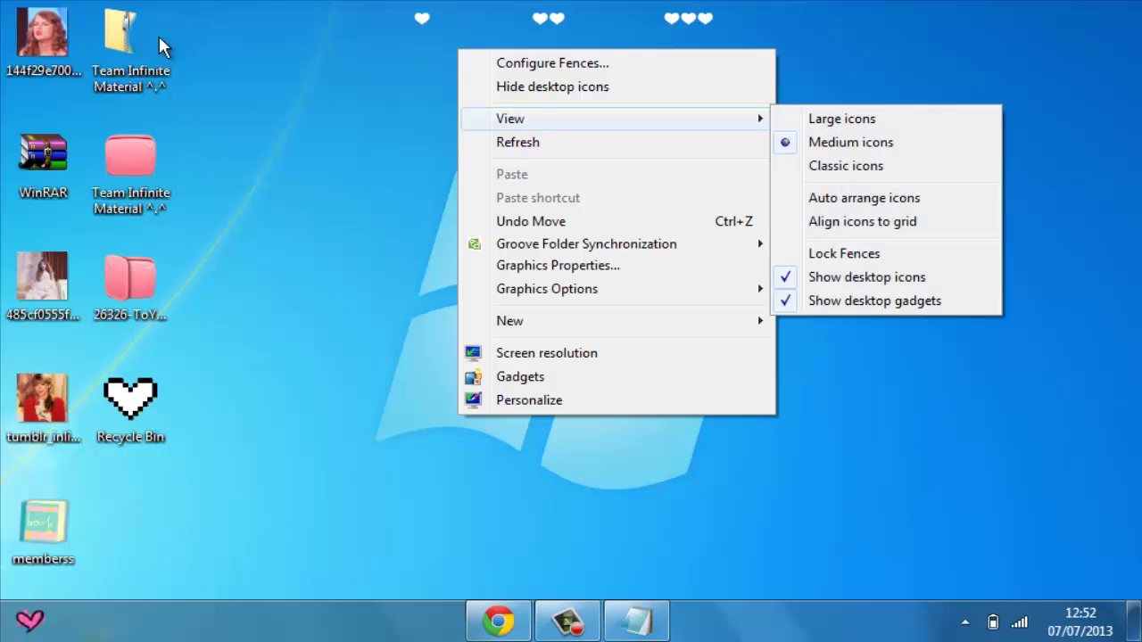
left_click(408, 428)
mouse_move(409, 427)
left_mouse_down()
mouse_move(122, 2)
mouse_move(1, 24)
mouse_move(161, 350)
mouse_move(112, 290)
mouse_move(498, 398)
left_mouse_up()
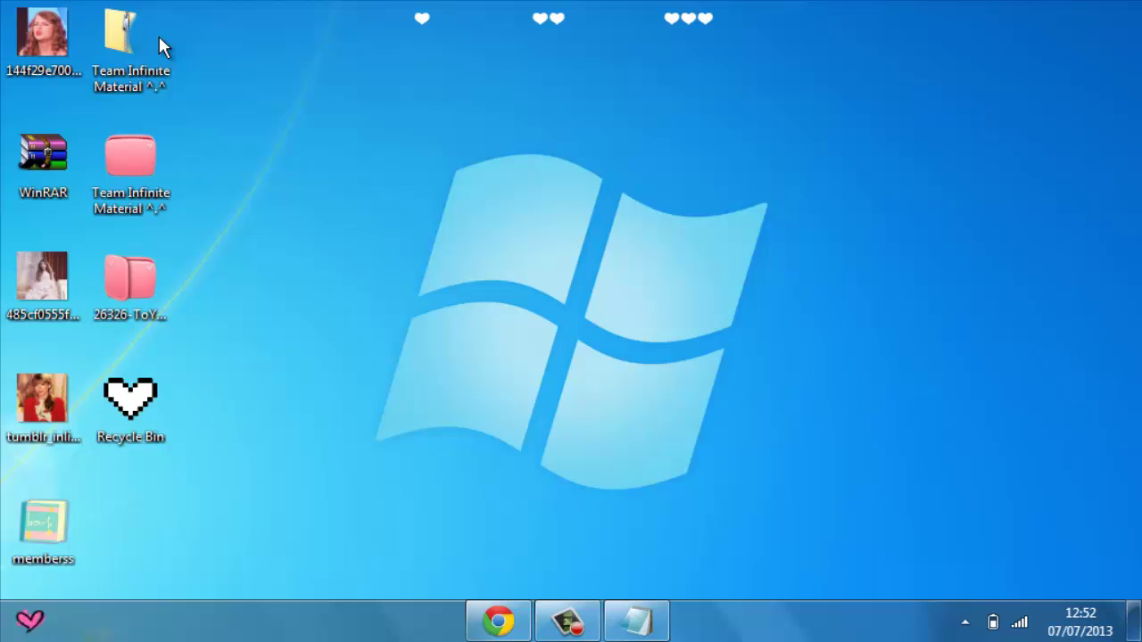
- Set the desktop icon size to Classic icons
right_click(652, 312)
mouse_move(705, 303)
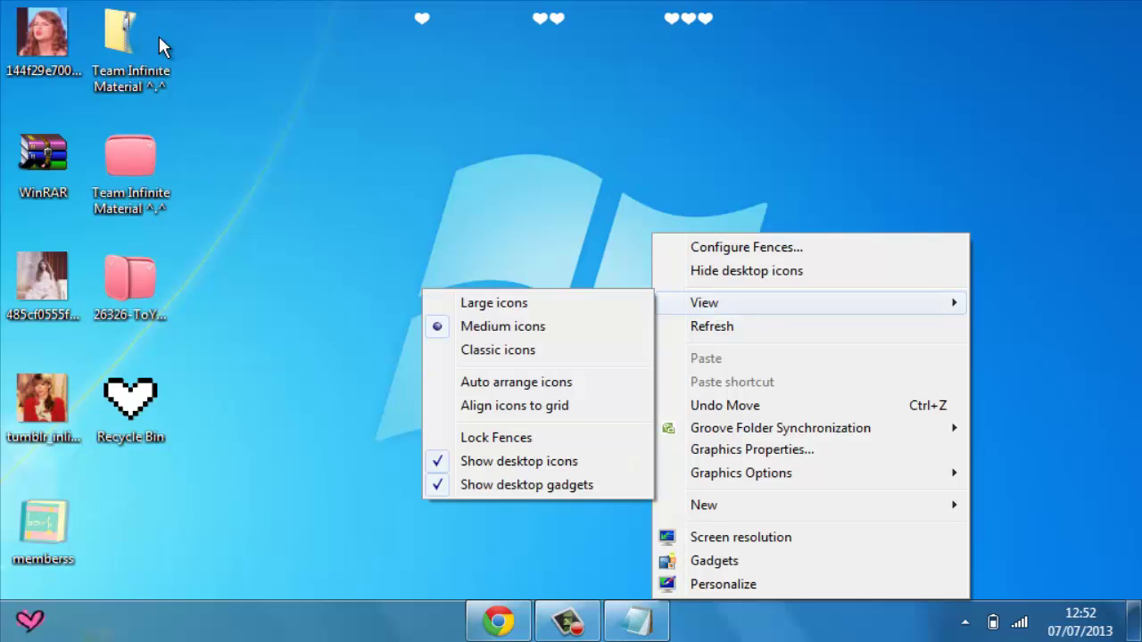
key("Return")
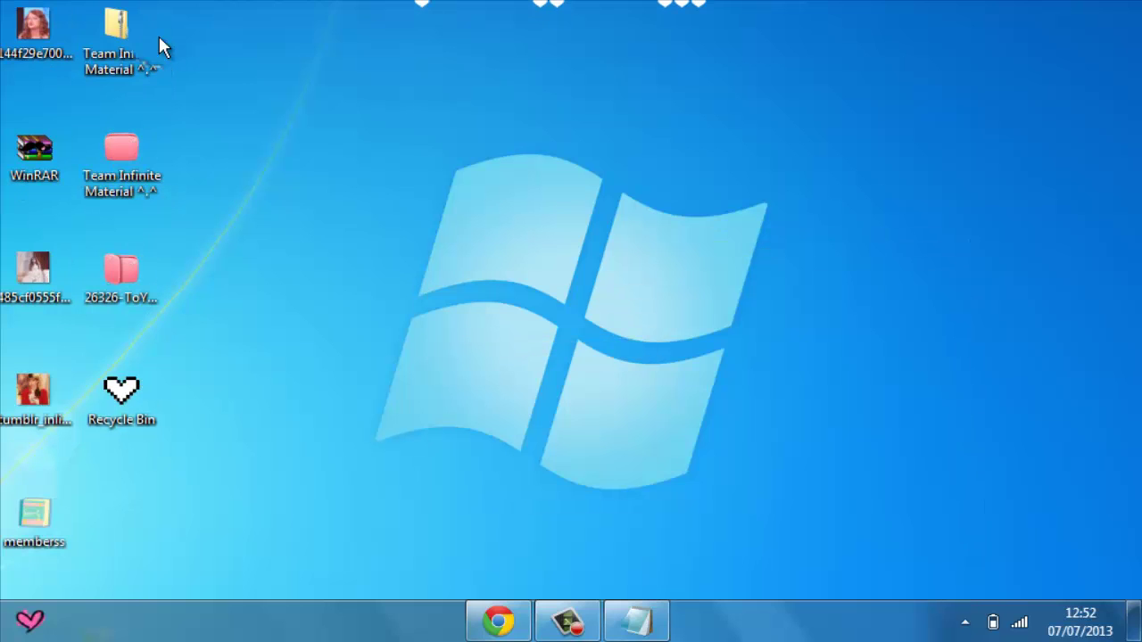
- Examine the desktop view options for icon size, auto arrange and grid alignment
right_click(462, 312)
mouse_move(553, 303)
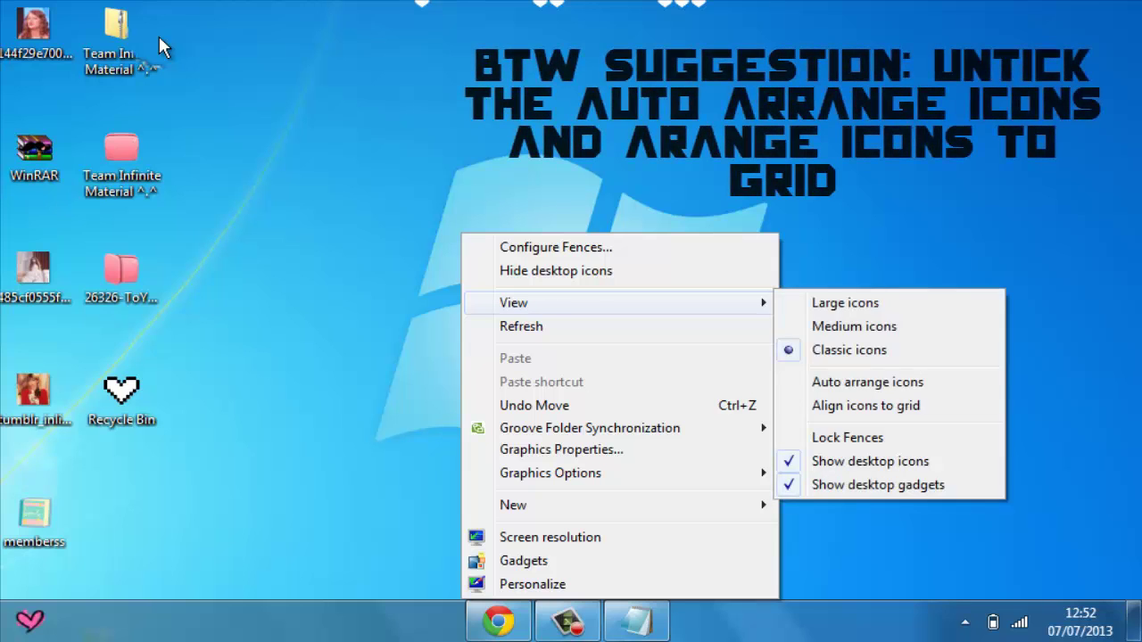
key("Down")
key("Down")
key("Down")
key("Down")
key("Down")
key("Down")
key("Down")
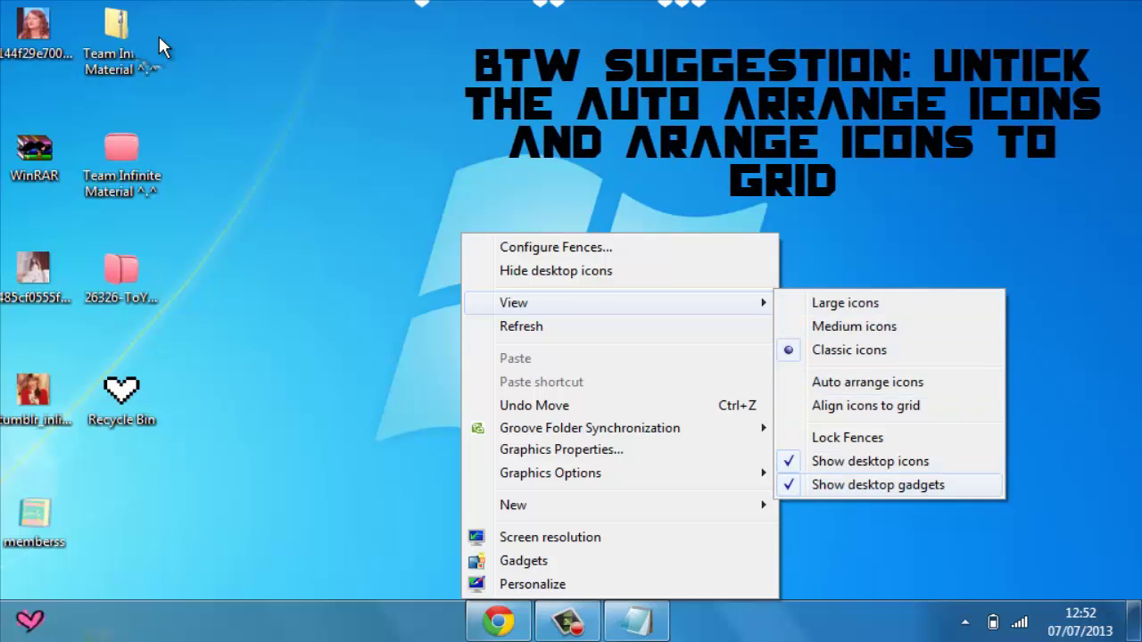
key("Escape")
key("Escape")
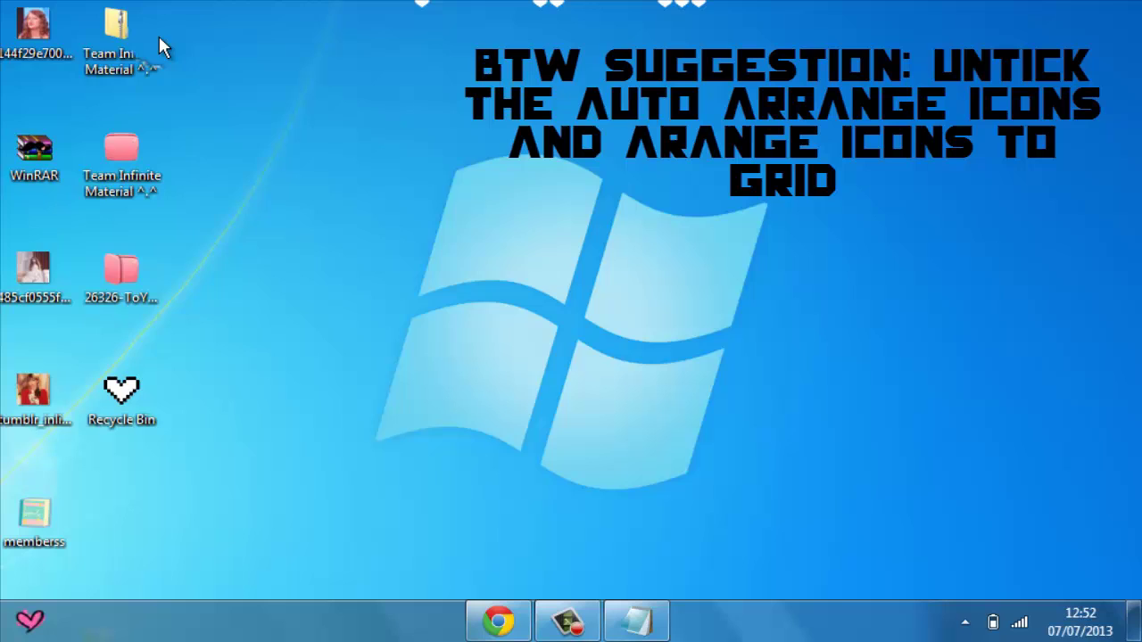
- Check the desktop's Auto arrange icons, Align icons to grid and Lock Fences settings
key("shift+F10")
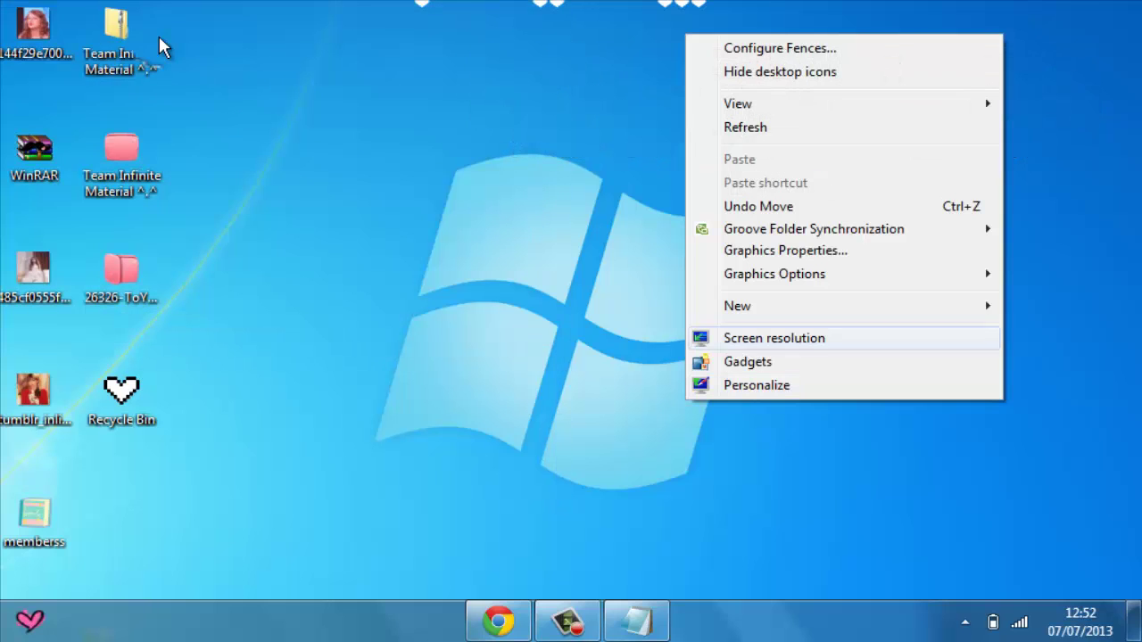
key("Down")
key("Down")
key("Down")
key("Down")
key("Down")
key("Right")
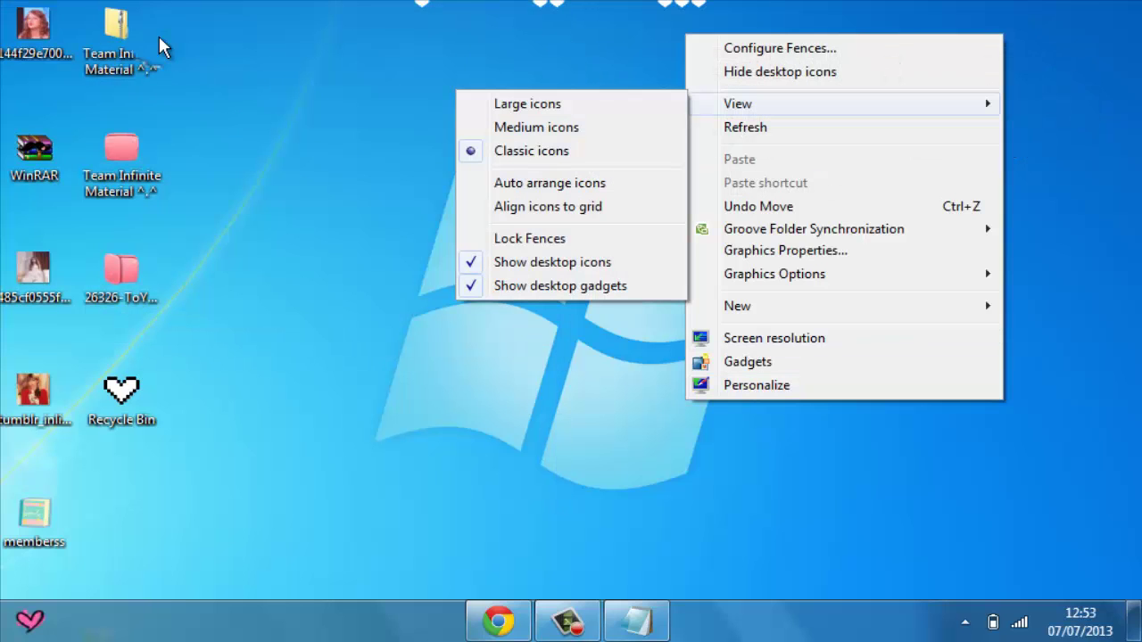
key("Down")
key("Down")
key("Down")
key("Down")
key("Down")
key("Down")
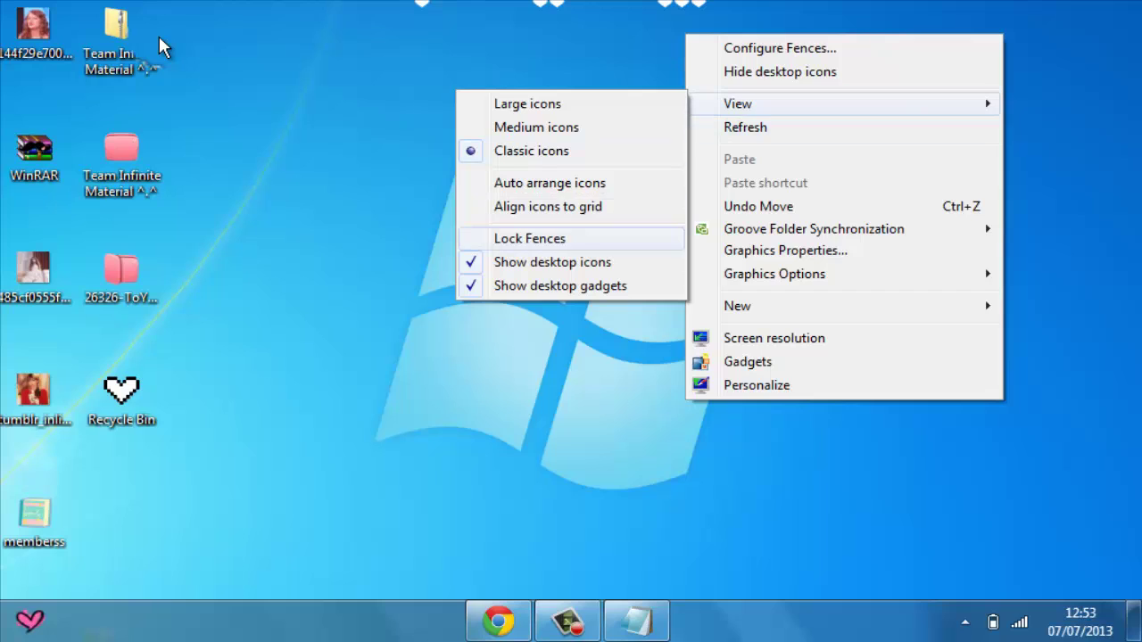
key("Down")
key("Up")
key("Up")
key("Return")
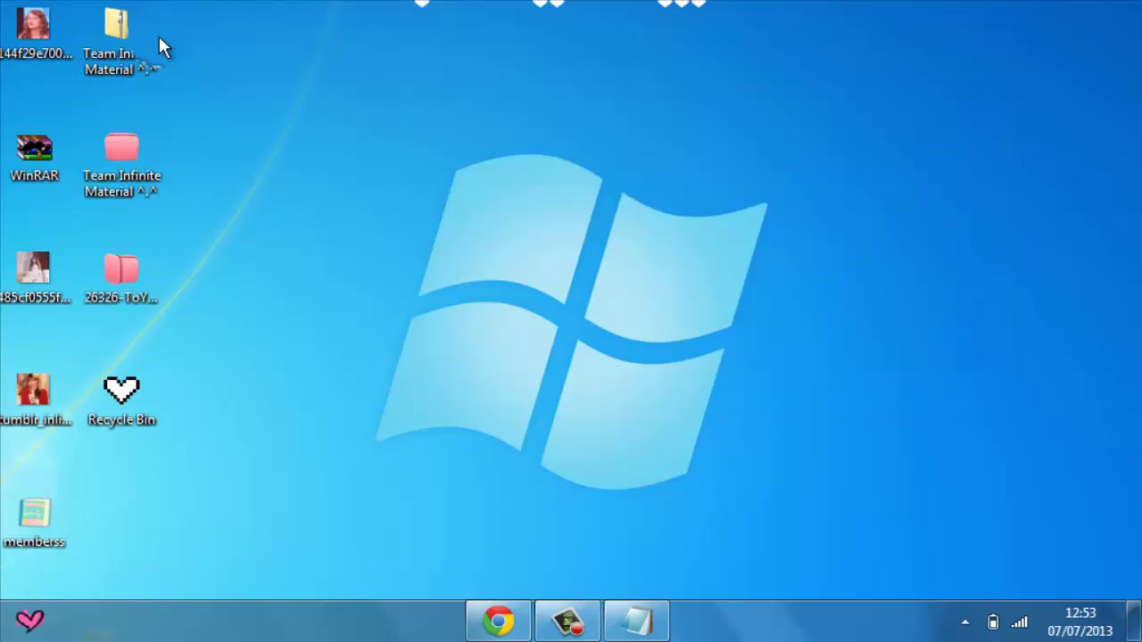
- Hide all desktop icons by turning off Show desktop icons in the desktop view options
right_click(24, 148)
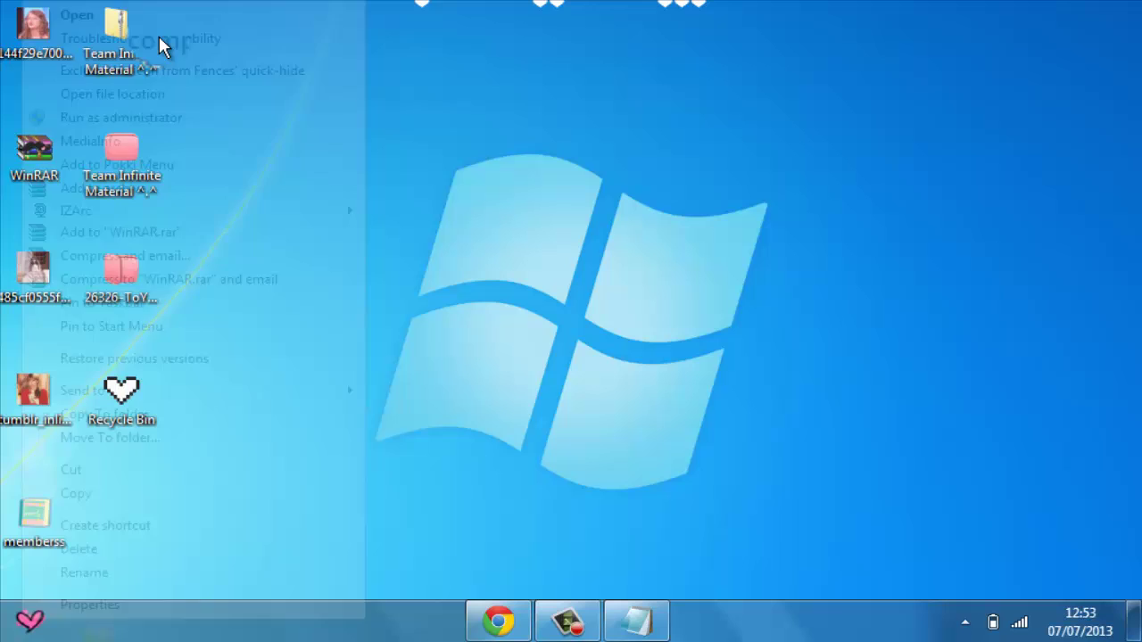
right_click(909, 337)
right_click(672, 195)
key("Down")
key("Down")
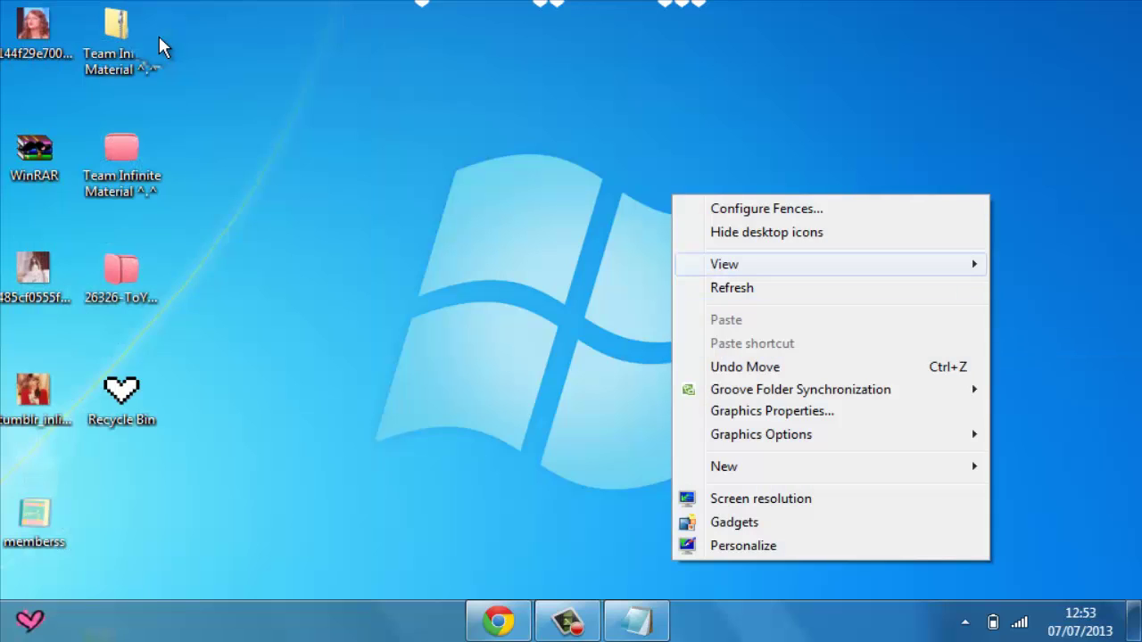
key("Right")
key("Down")
key("Down")
key("Down")
key("Down")
key("Down")
key("Down")
key("Return")
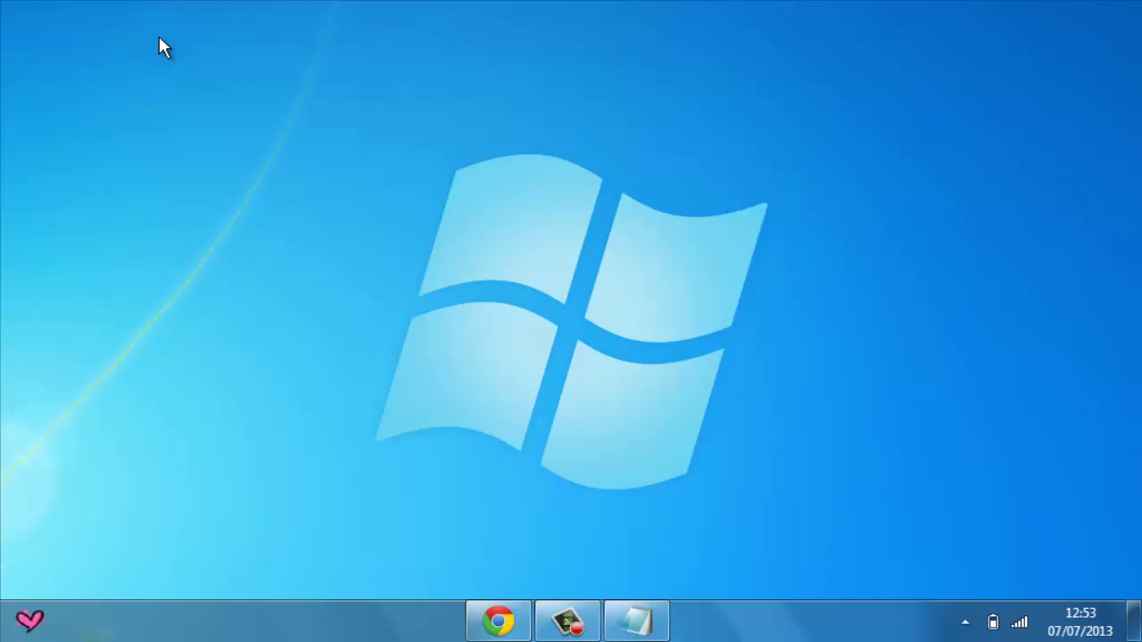
left_click_drag(200, 123, 1069, 451)
mouse_move(1032, 489)
left_mouse_down()
mouse_move(640, 237)
mouse_move(165, 1)
left_mouse_up()
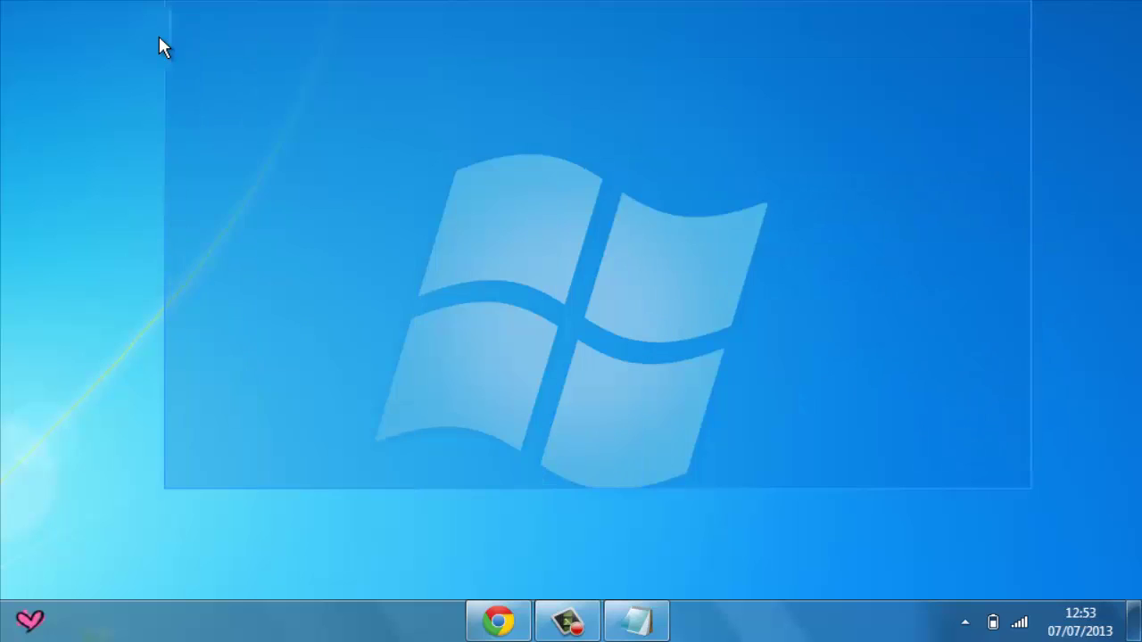
key("shift+F10")
key("Escape")
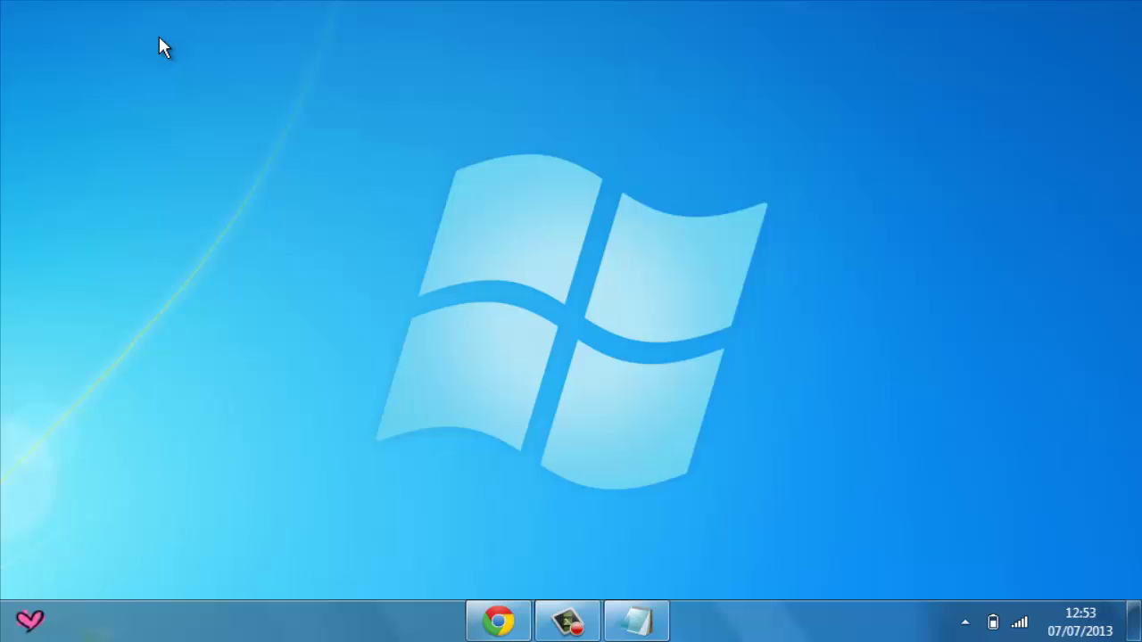
- Turn Show desktop icons back on in the desktop view options
right_click(262, 122)
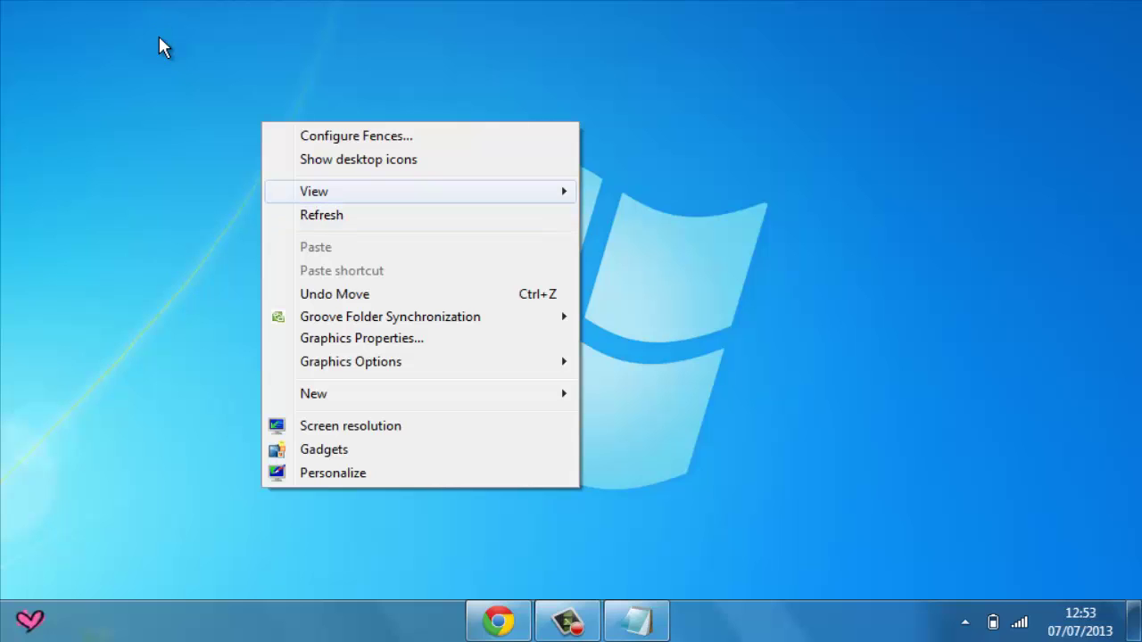
mouse_move(419, 192)
key("Down")
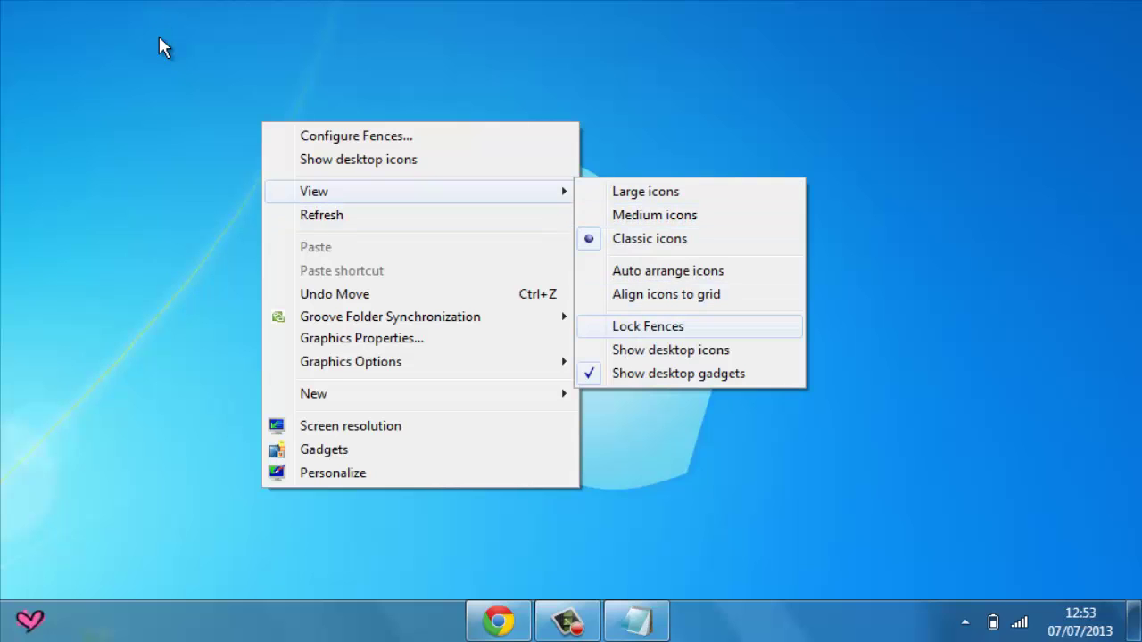
key("Down")
key("Return")
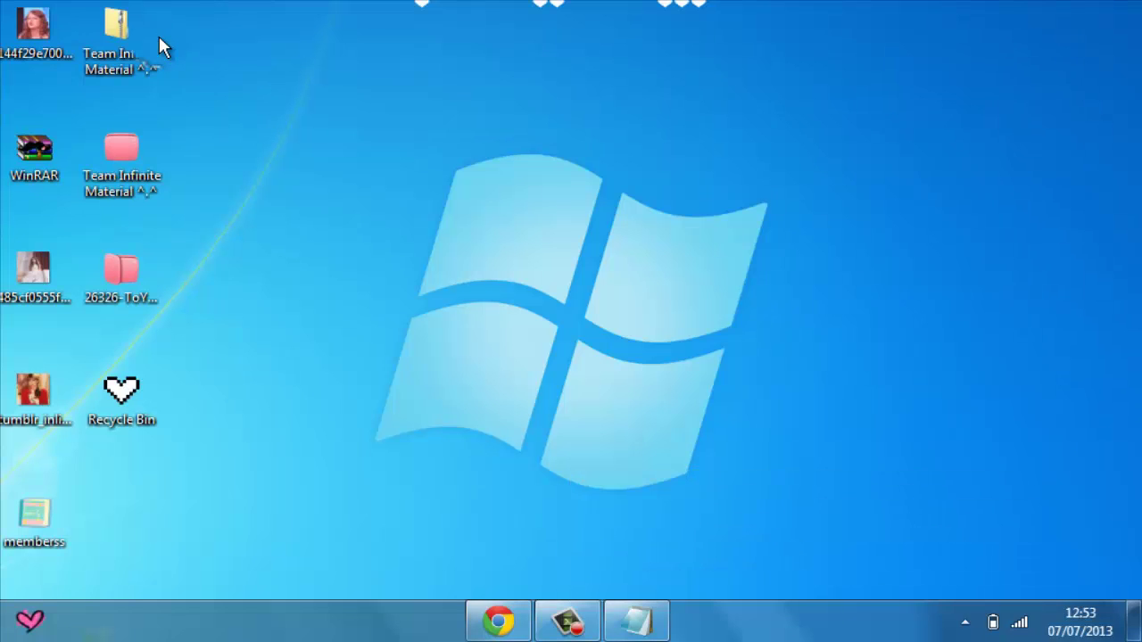
- Create a new folder on the desktop and name it djnsc
right_click(511, 225)
key("Down")
key("Down")
key("Down")
key("Down")
key("Down")
key("Down")
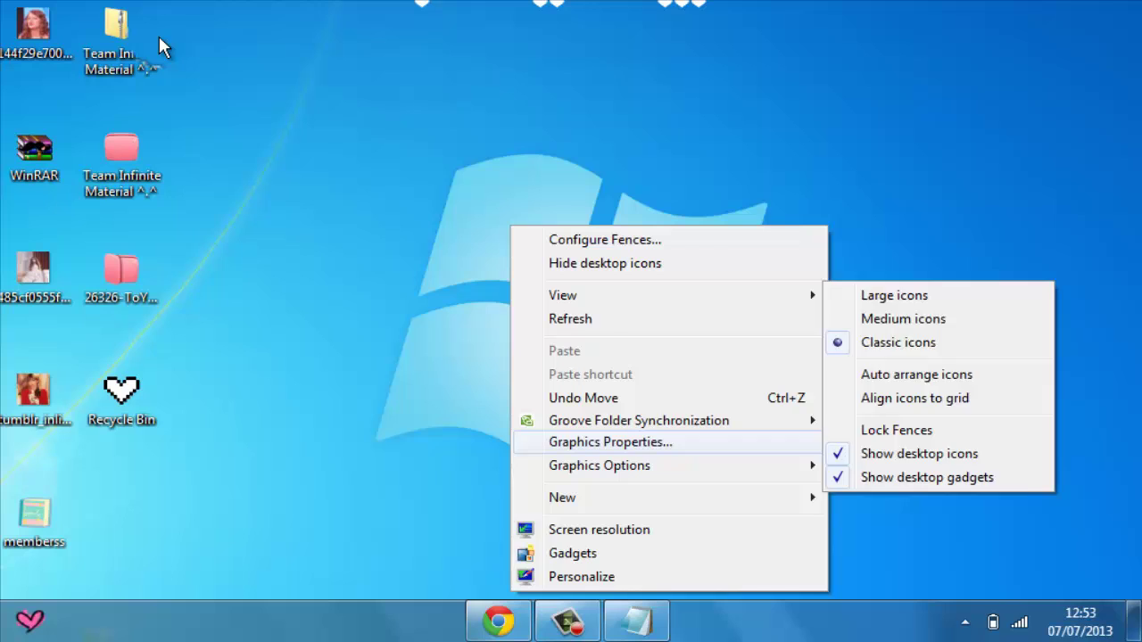
key("Down")
key("Down")
key("Down")
key("Up")
key("Up")
key("Up")
key("Up")
key("Up")
key("Down")
key("Down")
key("Down")
key("Down")
key("Right")
key("Down")
key("Down")
key("Down")
key("Up")
key("Up")
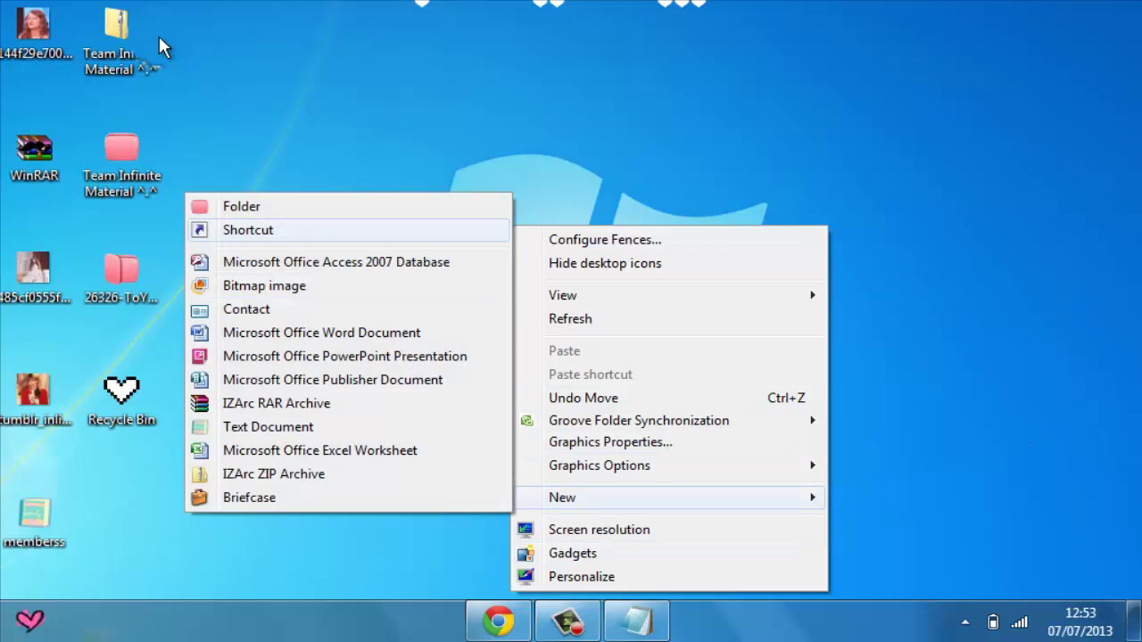
key("Up")
key("Return")
type("djnsc")
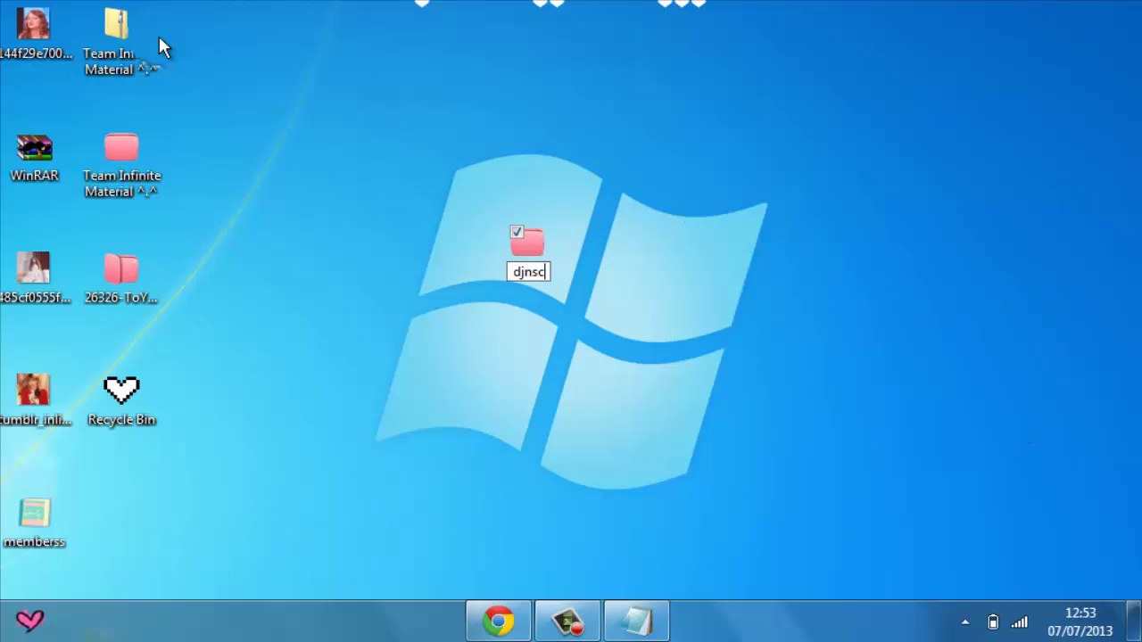
key("Return")
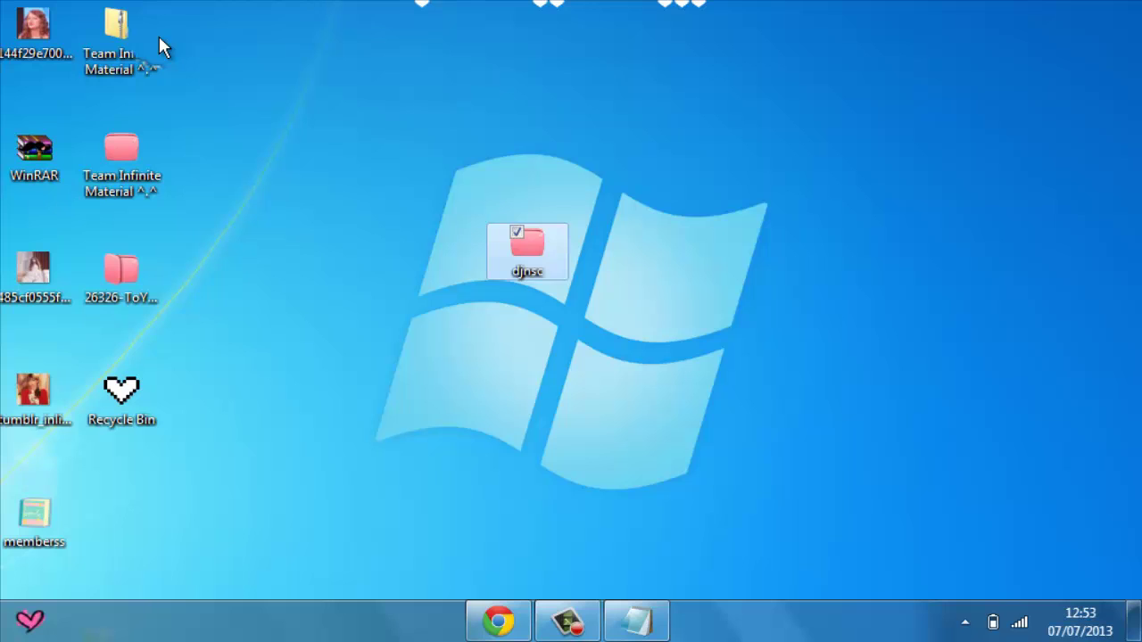
- Delete the djnsc folder from the desktop
left_click_drag(154, 552, 2, 2)
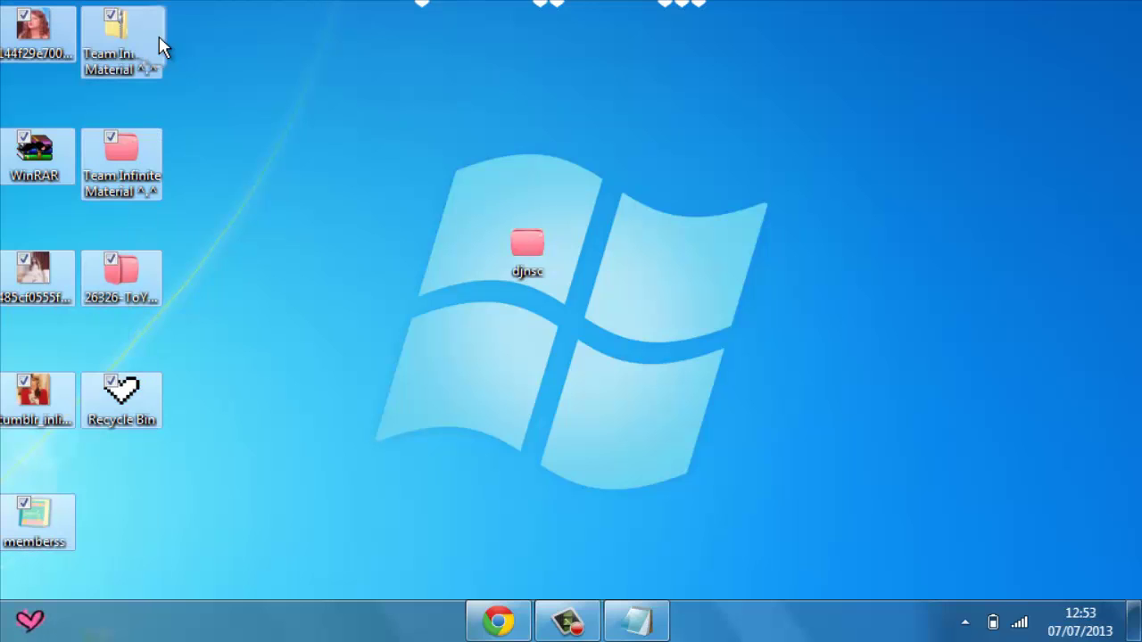
left_click(166, 43)
left_click(528, 251)
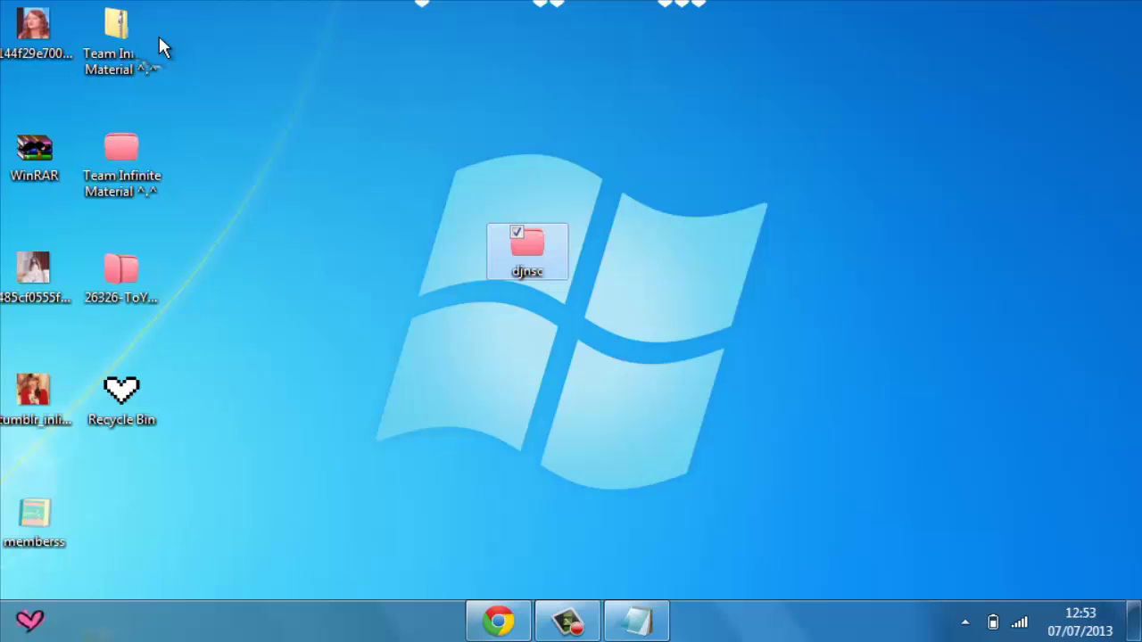
key("Delete")
key("Return")
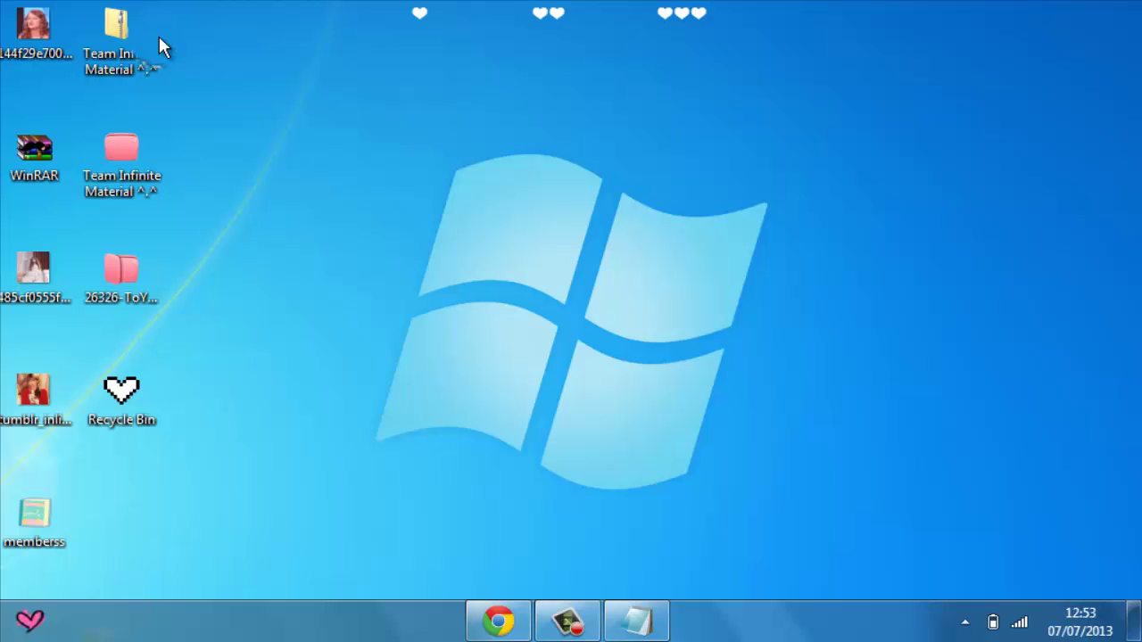
- Hide the desktop icons again by turning off Show desktop icons
right_click(675, 242)
mouse_move(705, 304)
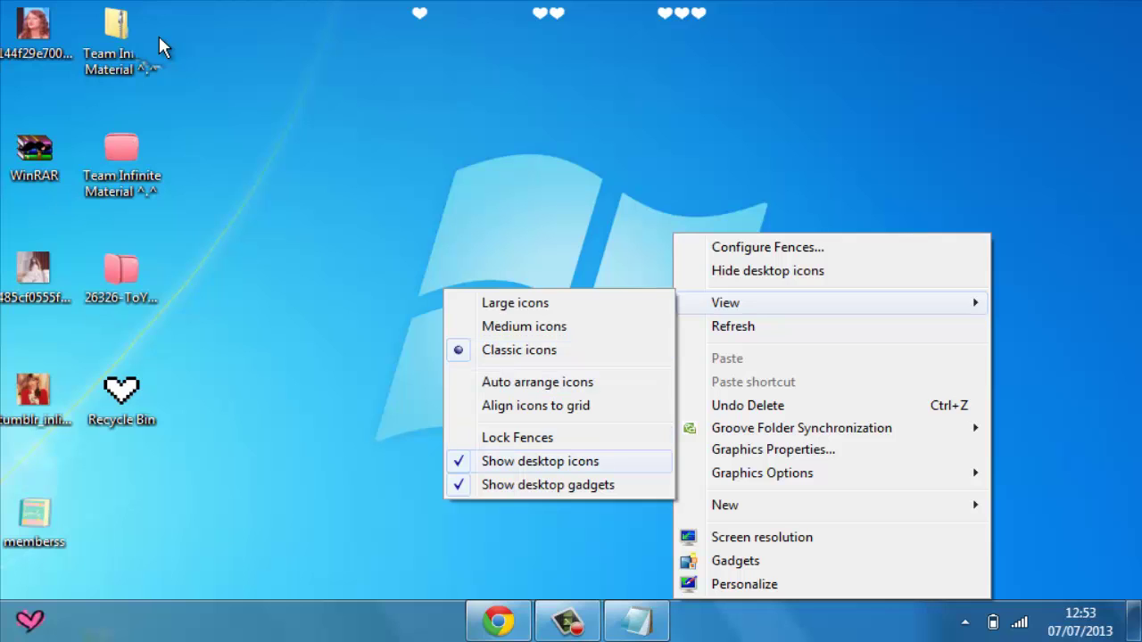
left_click(539, 461)
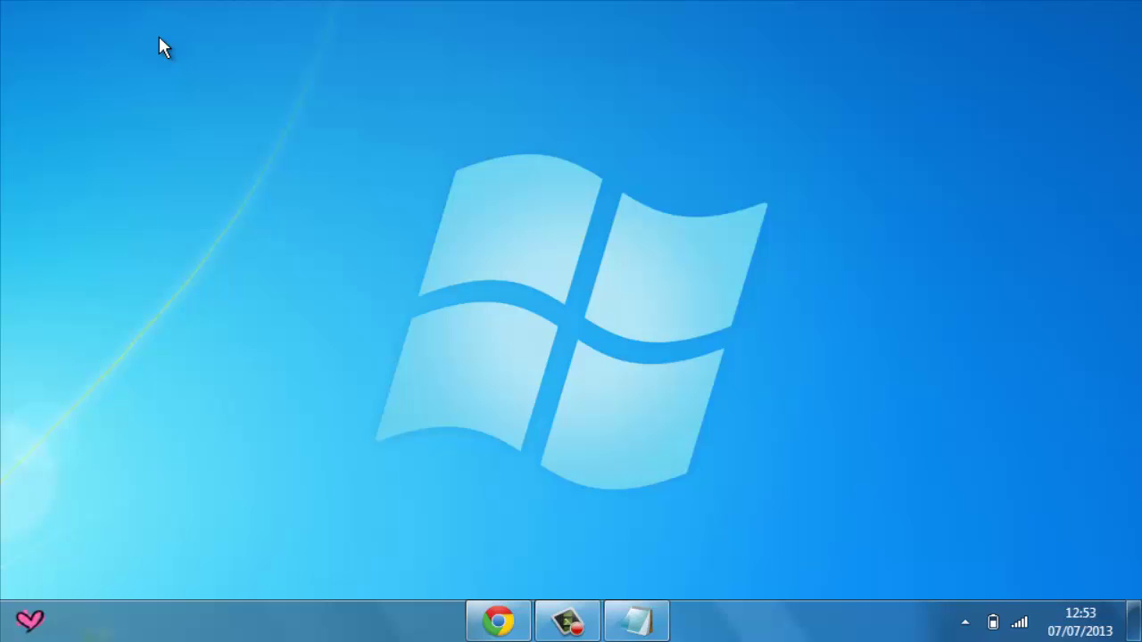
- Set the taskbar to use small icons in the taskbar properties and apply the change
right_click(265, 639)
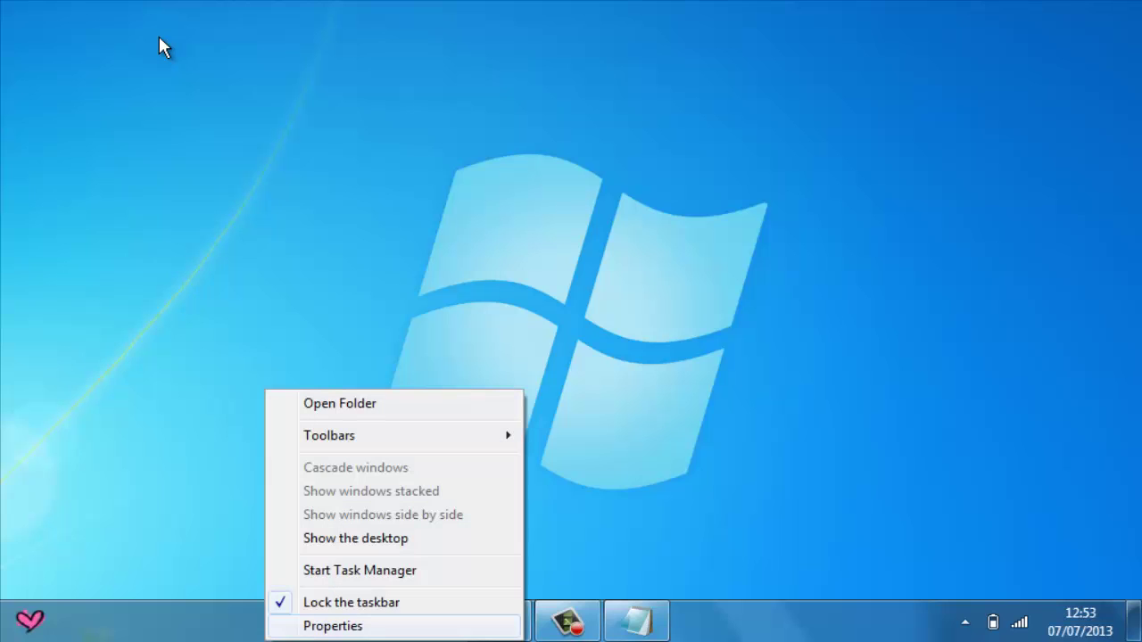
key("Return")
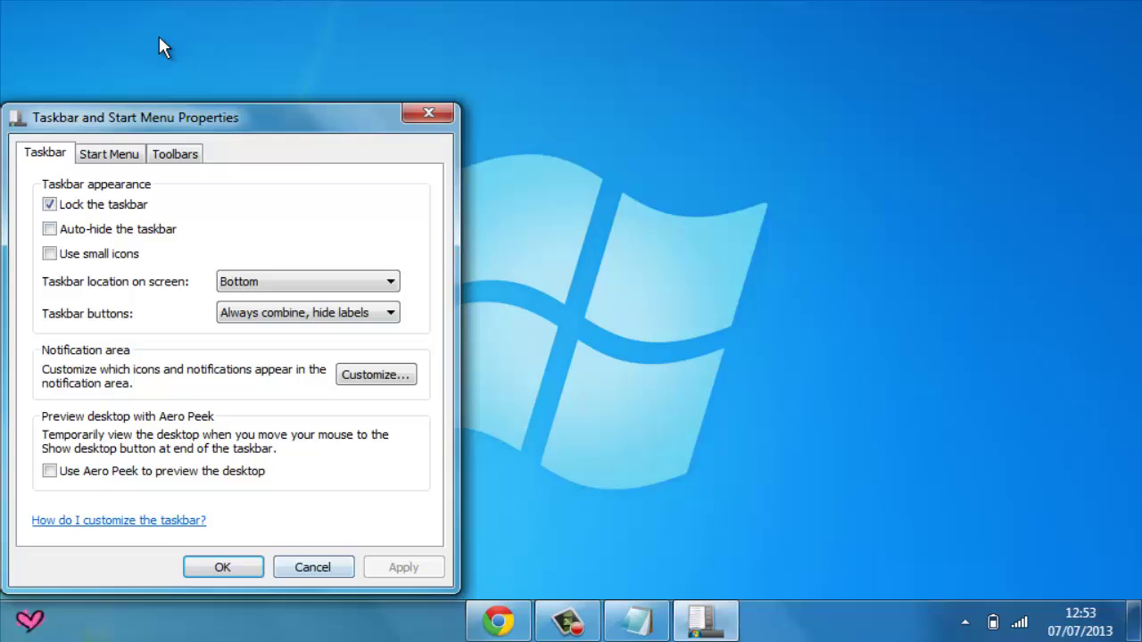
left_click(50, 205)
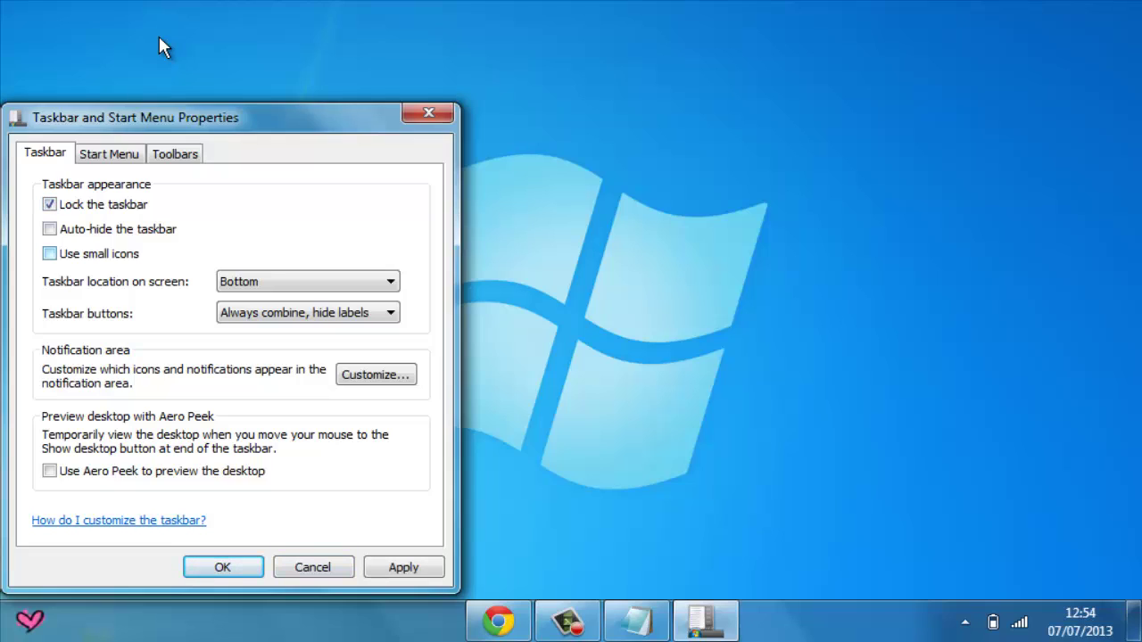
key("Return")
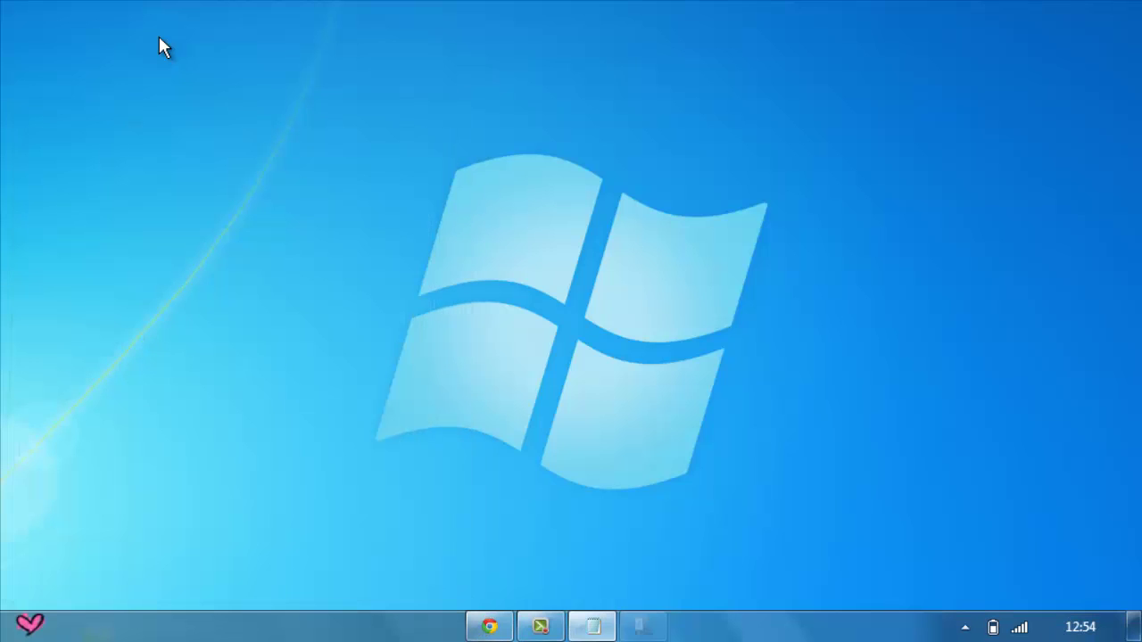
right_click(429, 639)
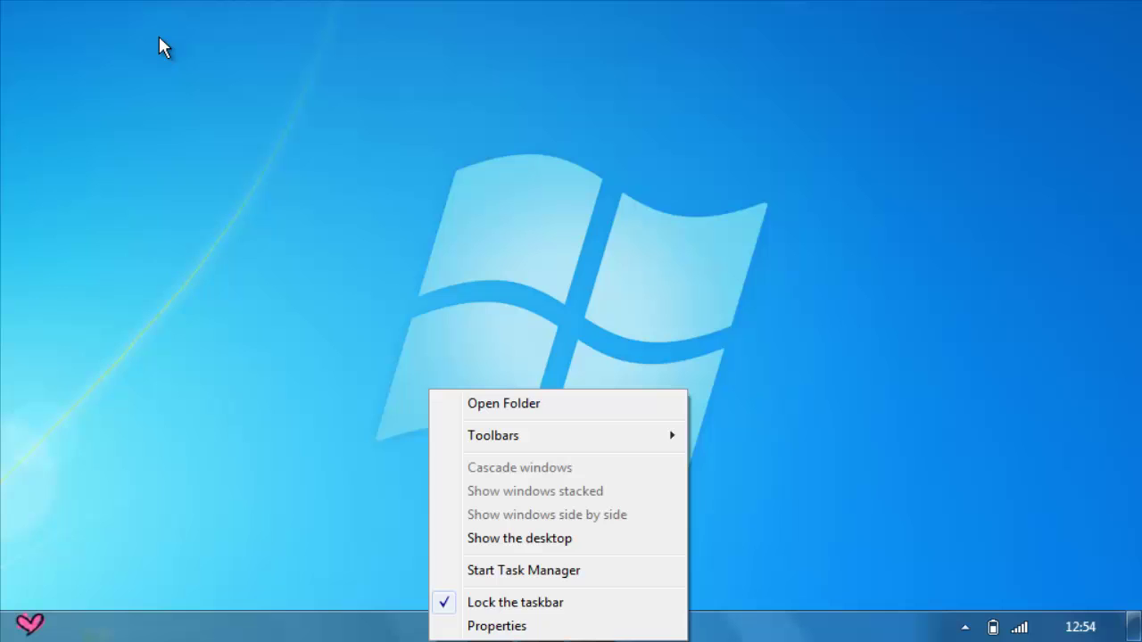
key("Down")
key("Return")
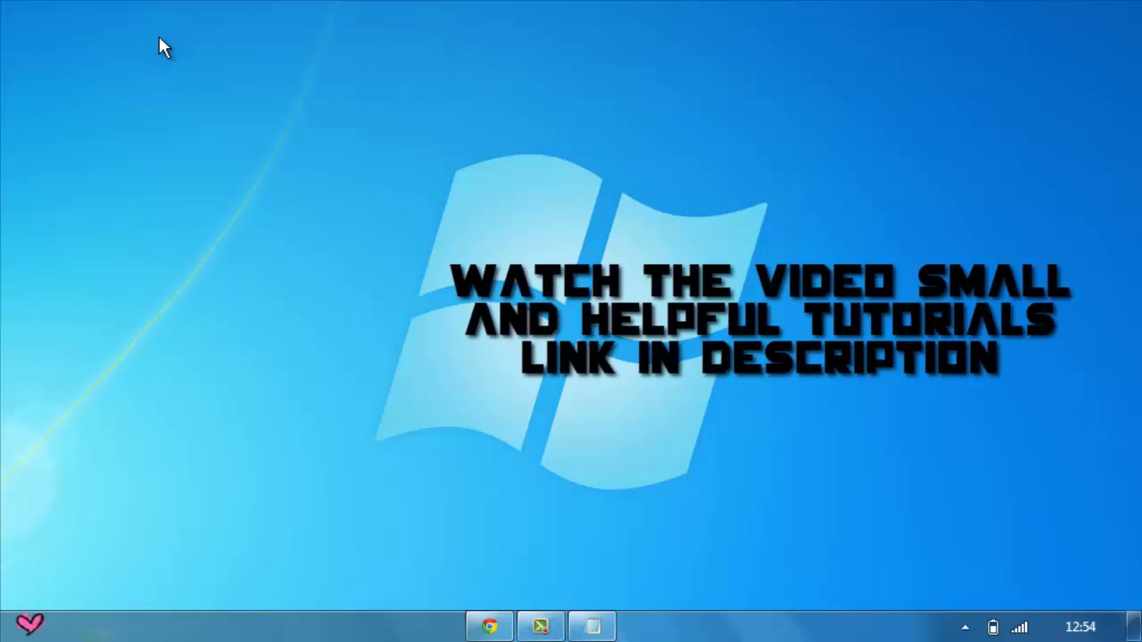
- Switch to Notepad, highlight rocketdock in the list of required tools, and return to the desktop
left_click(592, 627)
scroll(162, 39, "up", 1)
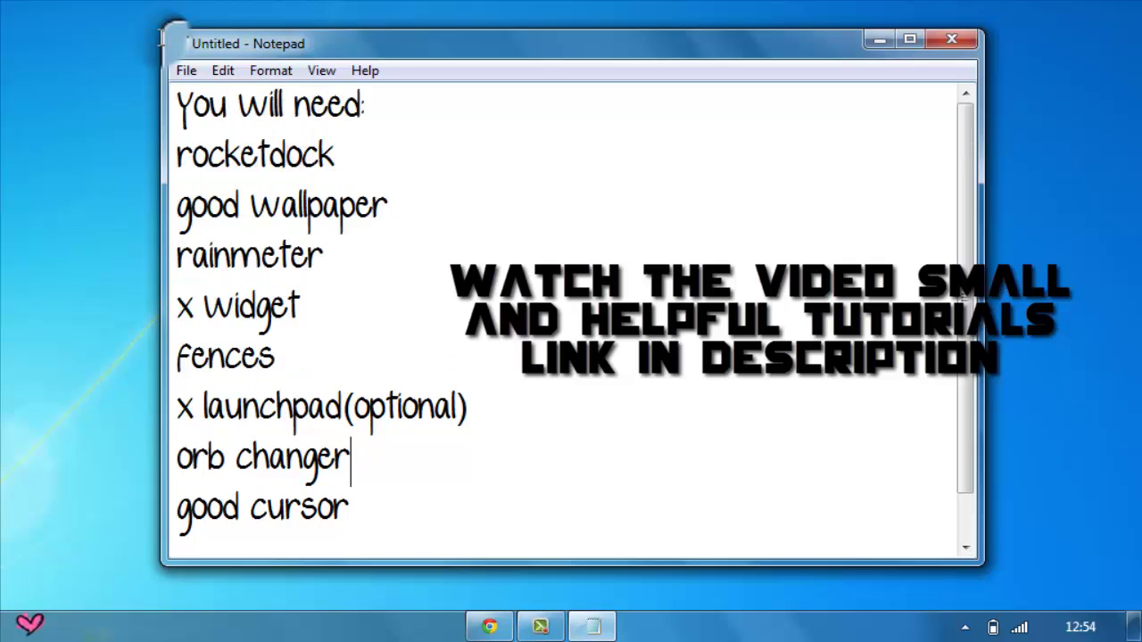
left_click_drag(361, 107, 177, 157)
left_click(287, 157)
left_click_drag(335, 157, 177, 157)
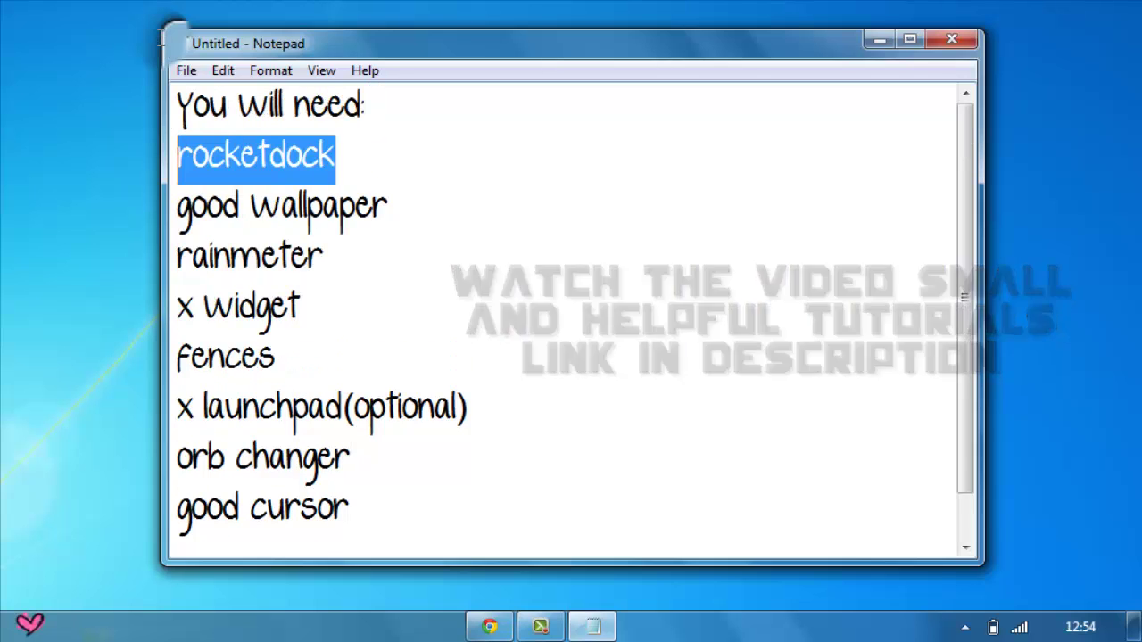
left_click(335, 157)
key("super+d")
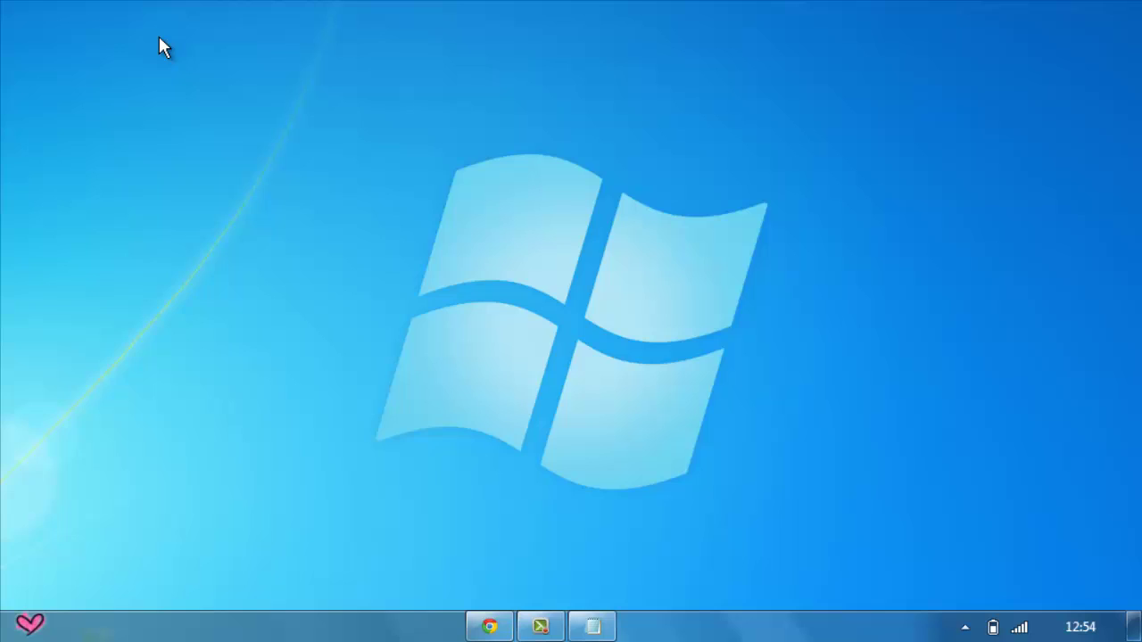
key("super")
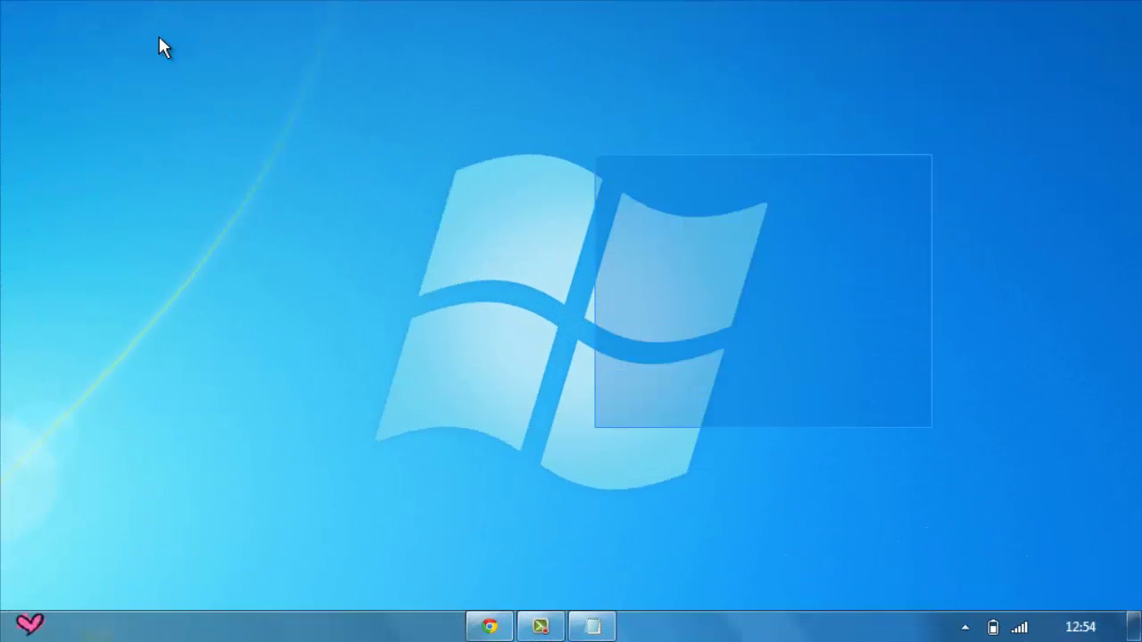
mouse_move(329, 83)
left_mouse_down()
mouse_move(401, 224)
mouse_move(764, 561)
left_mouse_up()
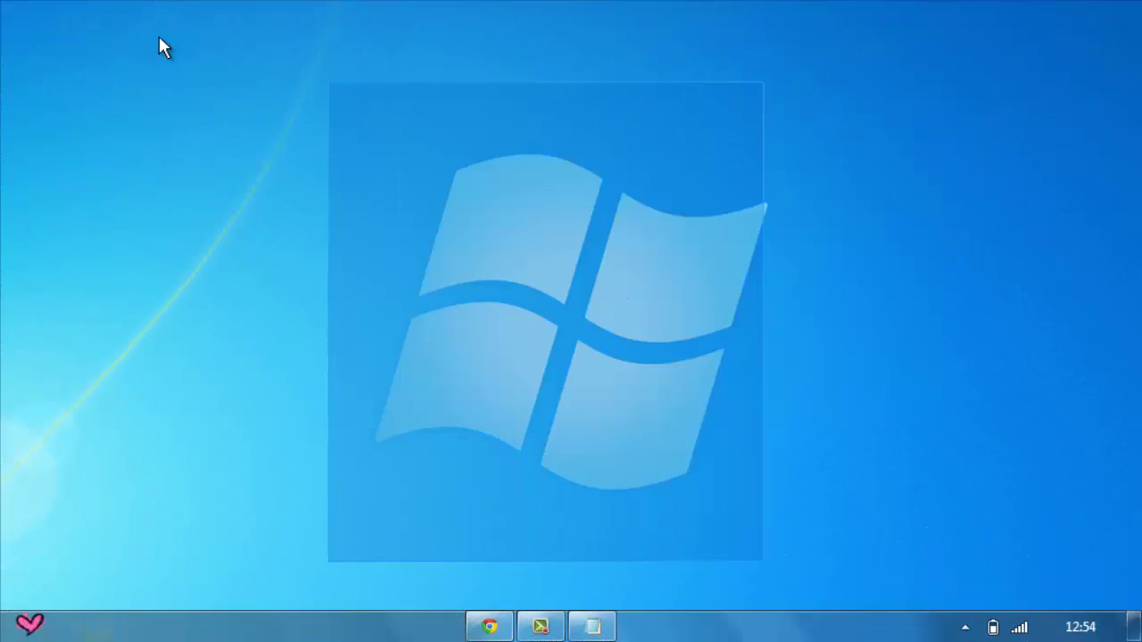
left_click(593, 626)
key("super+d")
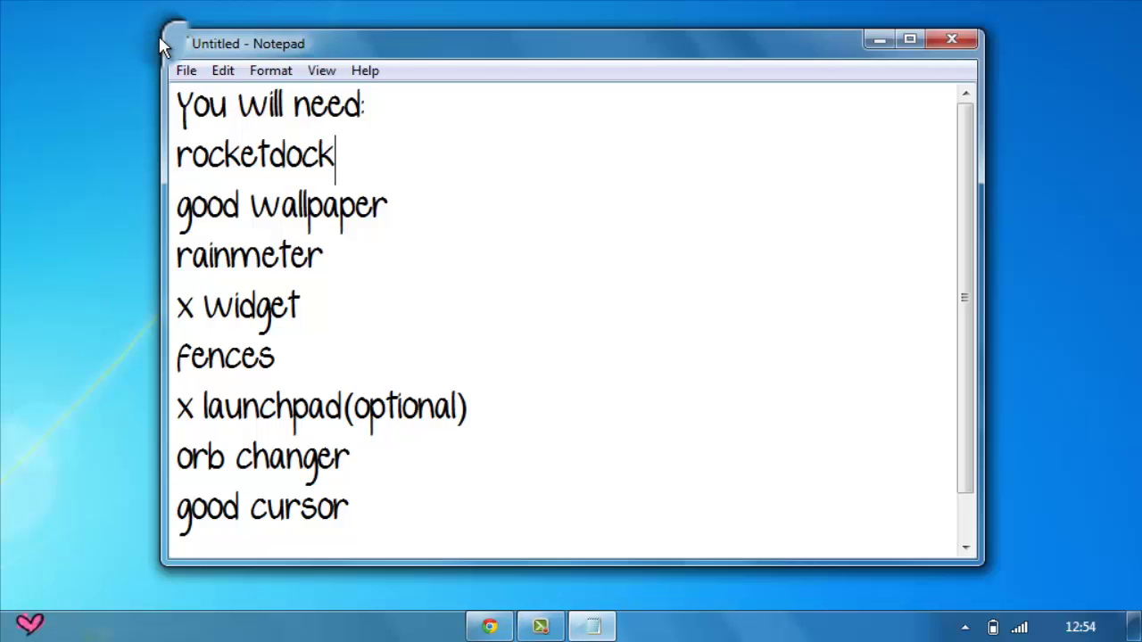
left_click(593, 626)
left_click(541, 626)
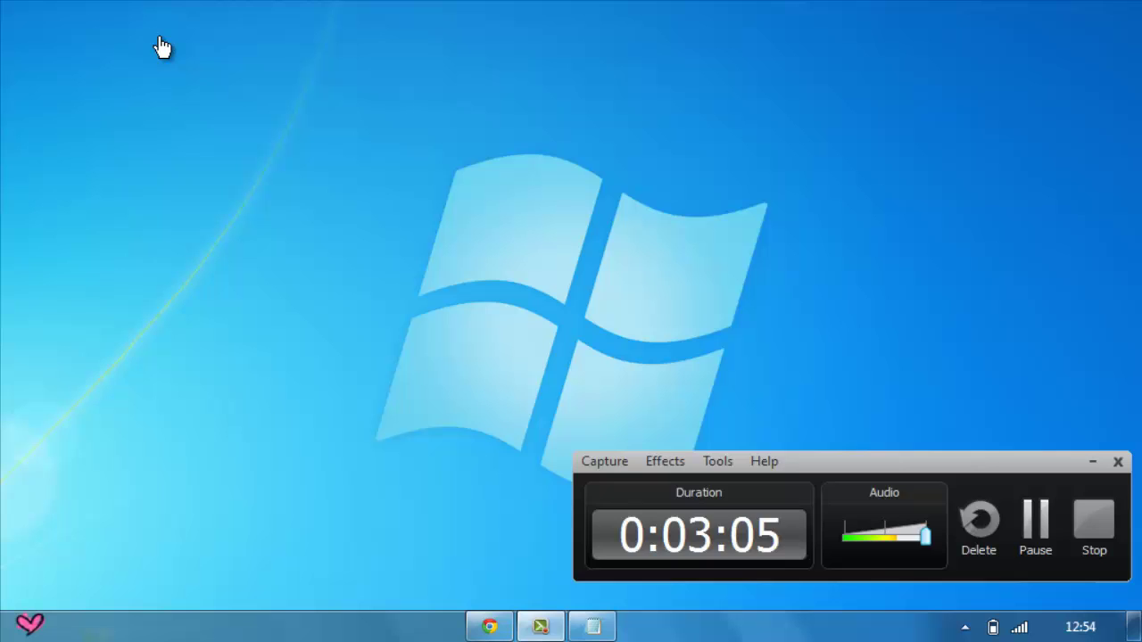
left_click(1093, 463)
- Search the installed programs for rocketdock and launch RocketDock
key("super")
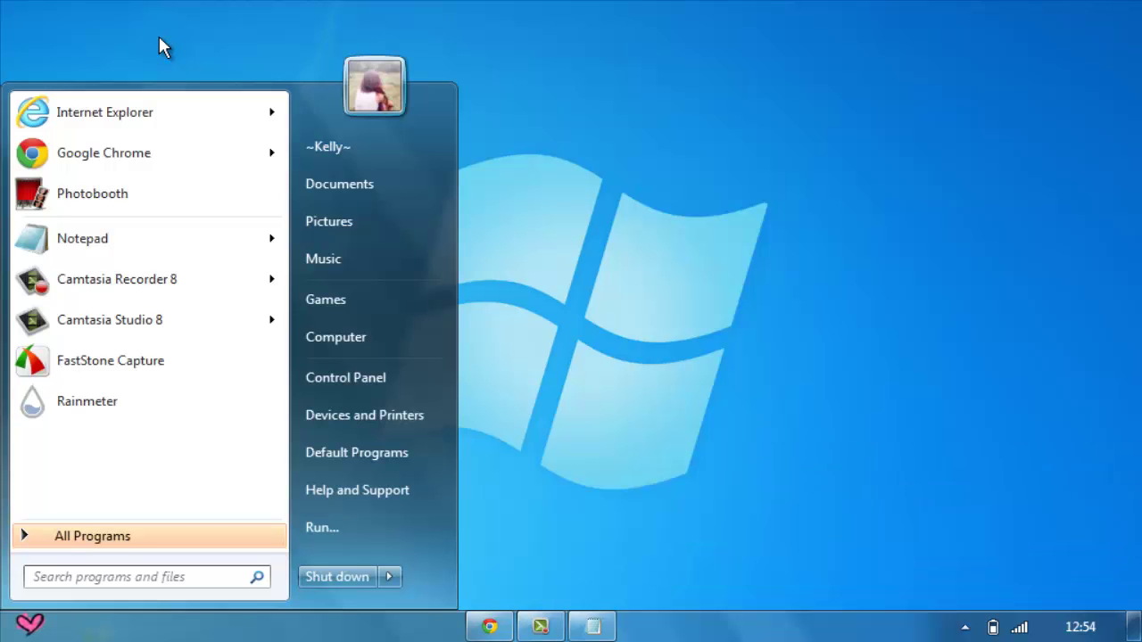
type("rocketdock")
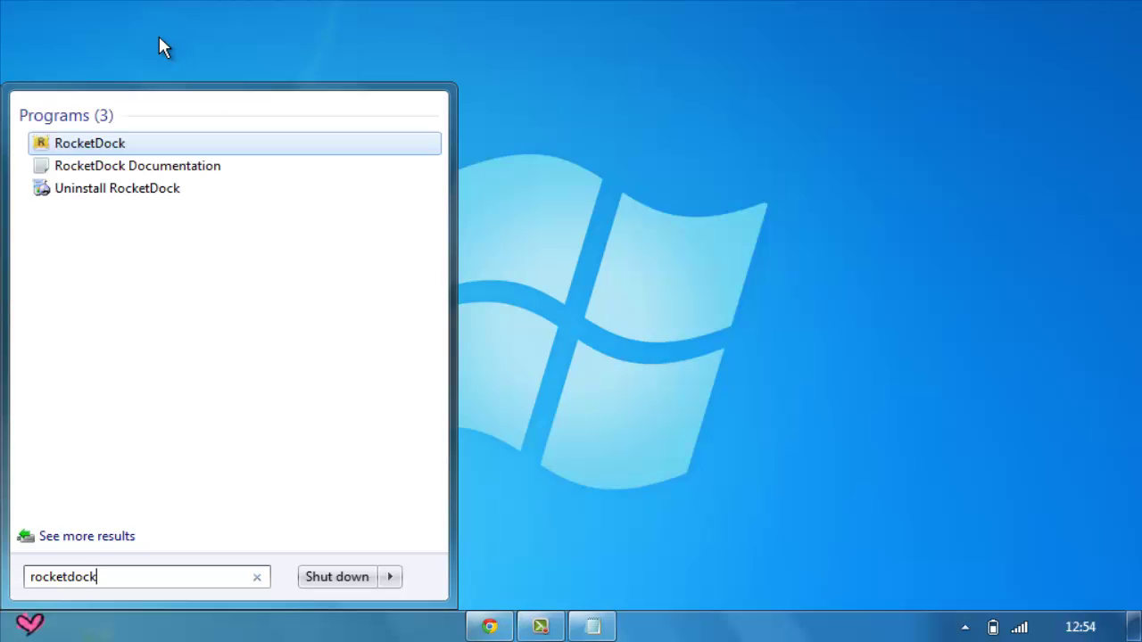
key("Return")
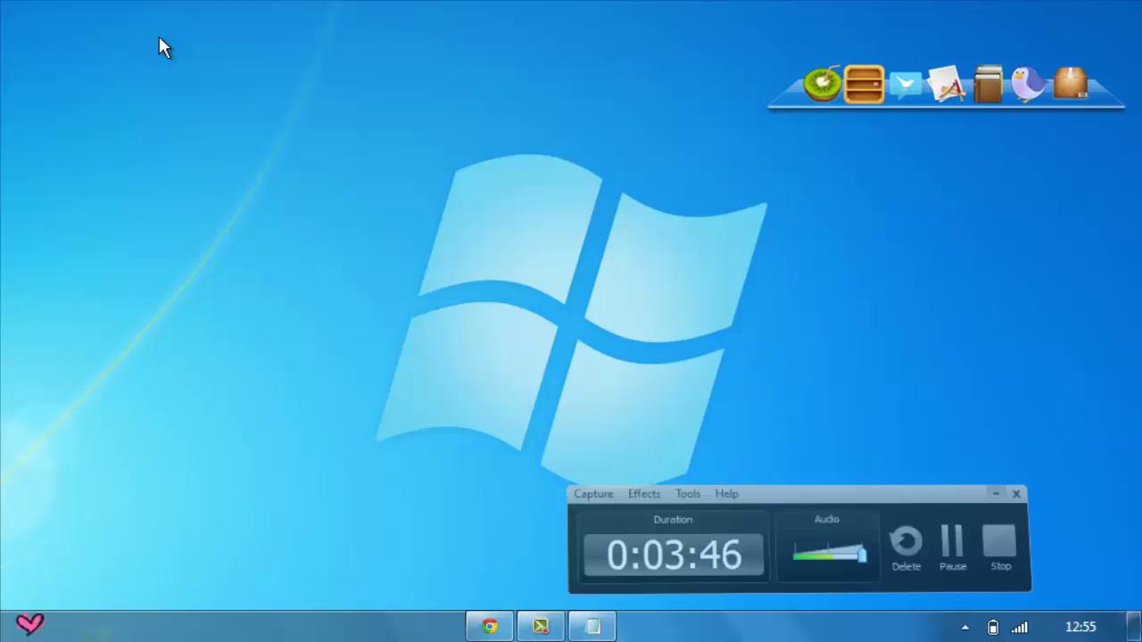
- Check the good wallpaper entry in the Notepad list of required tools and return to the desktop
key("alt+Tab")
key("alt+Tab")
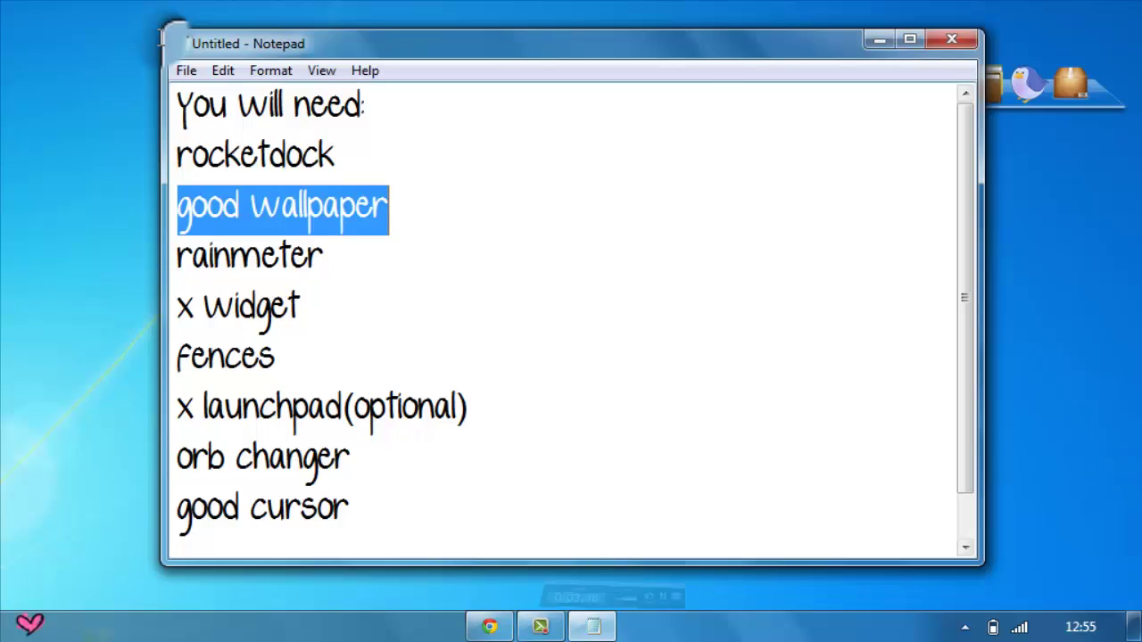
key("super+d")
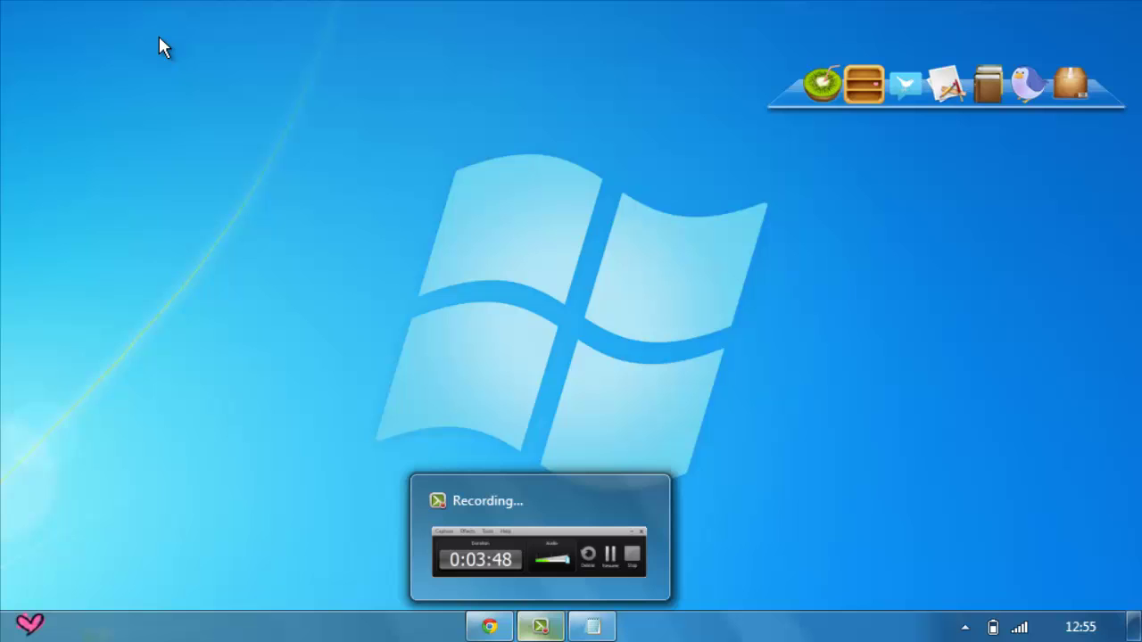
left_click_drag(300, 111, 1000, 529)
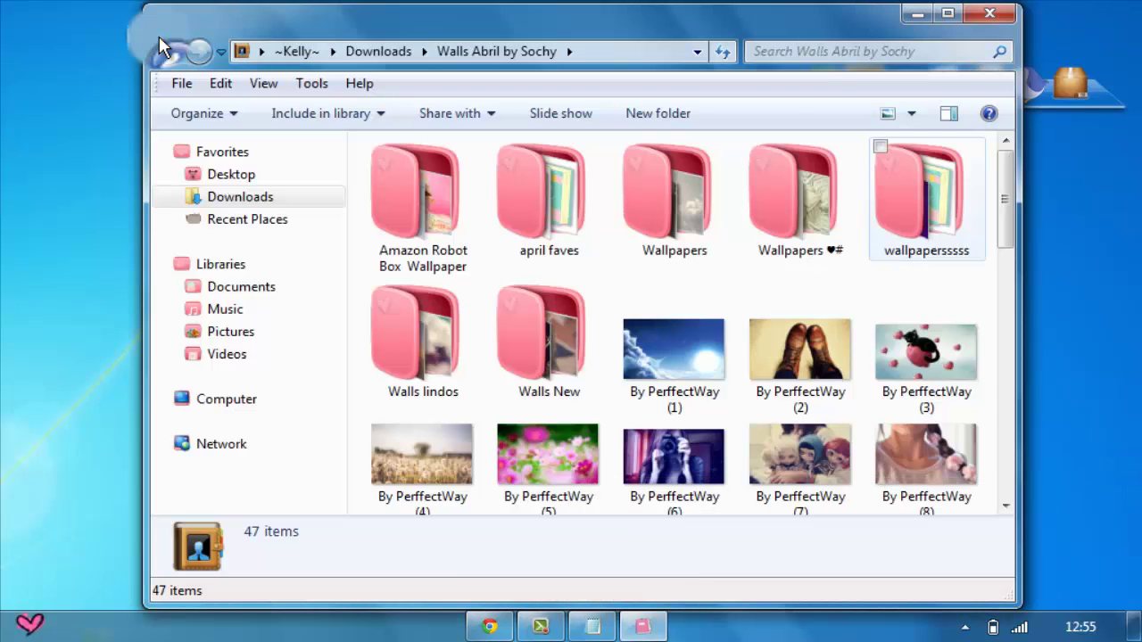
- Browse the images in the wallpapersssss folder, return to Walls Abril by Sochy, and select the By PerffectWay (1) image
double_click(930, 192)
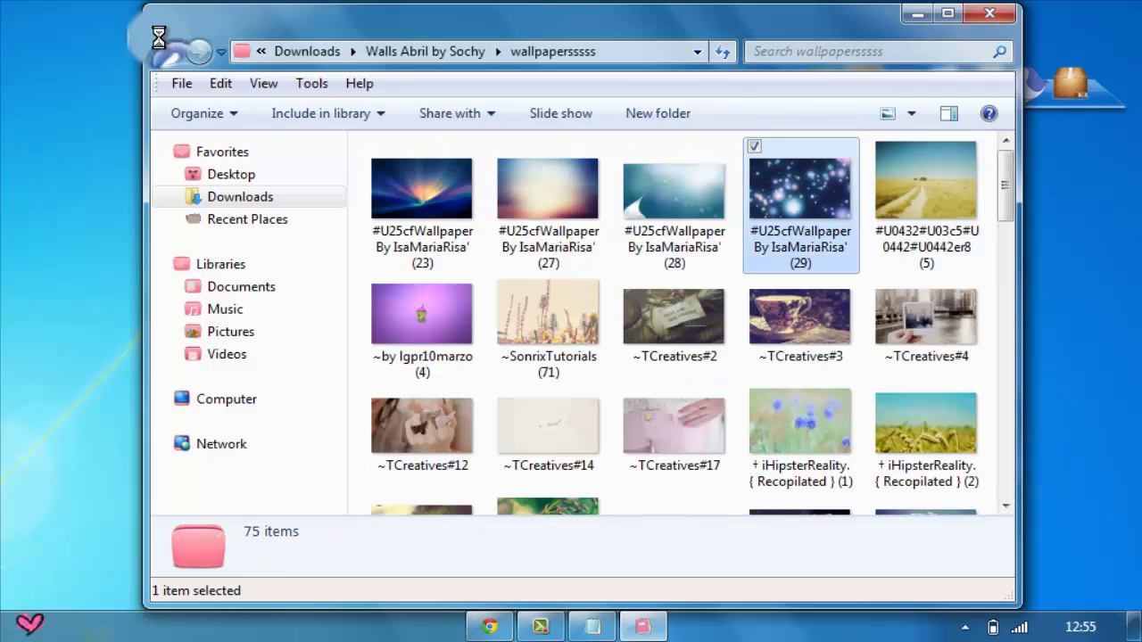
scroll(161, 47, "down", 15)
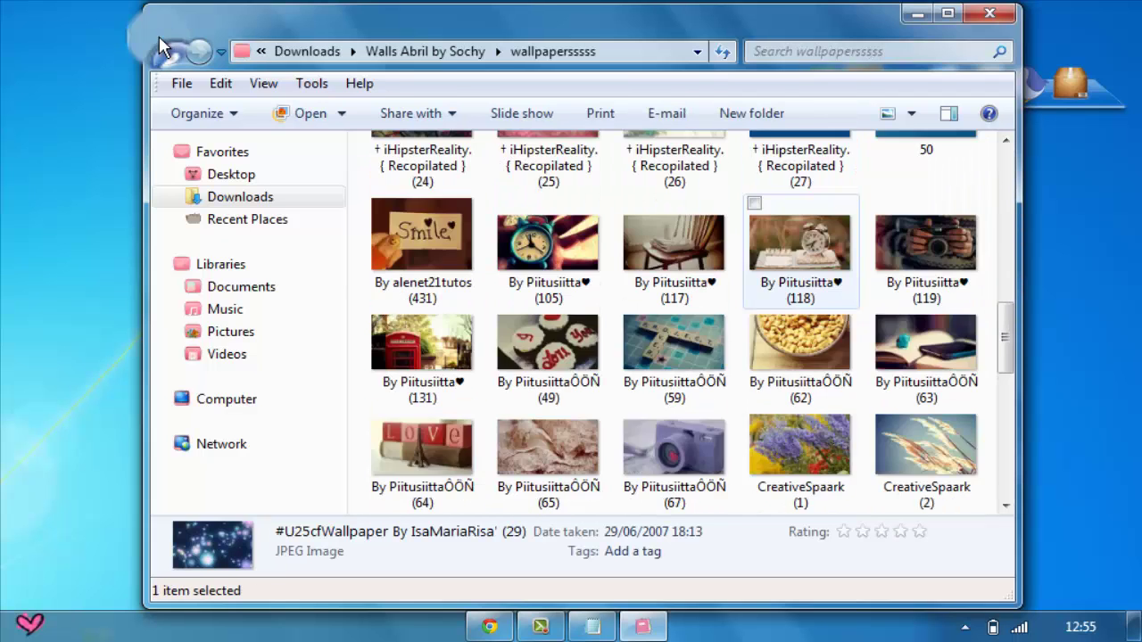
scroll(160, 46, "down", 1)
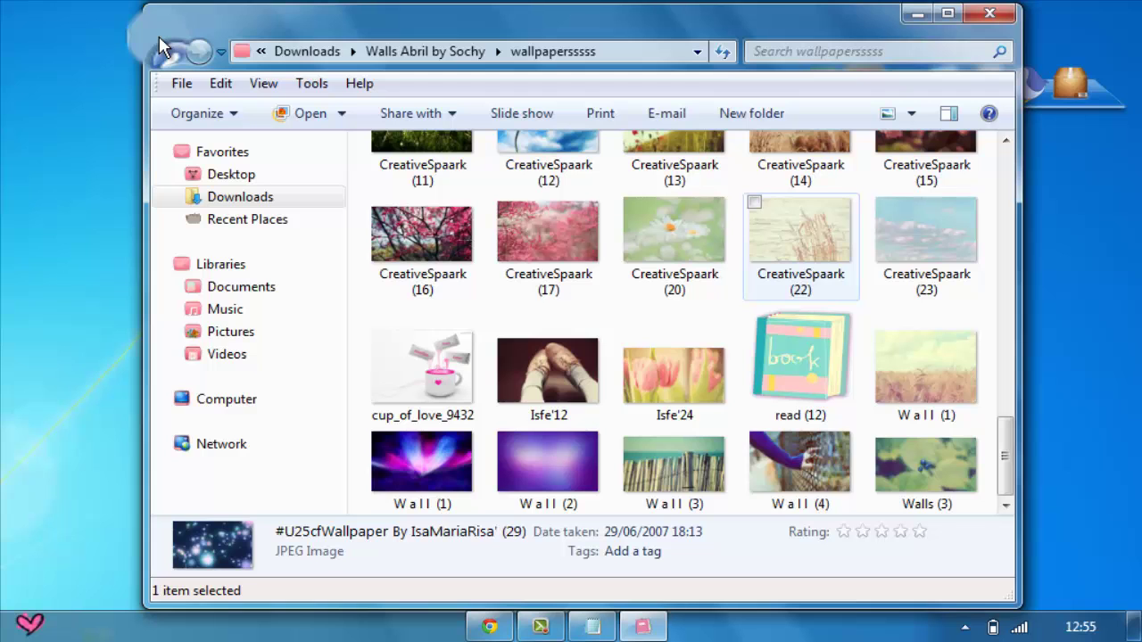
scroll(161, 47, "up", 10)
left_click(162, 48)
left_click(674, 348)
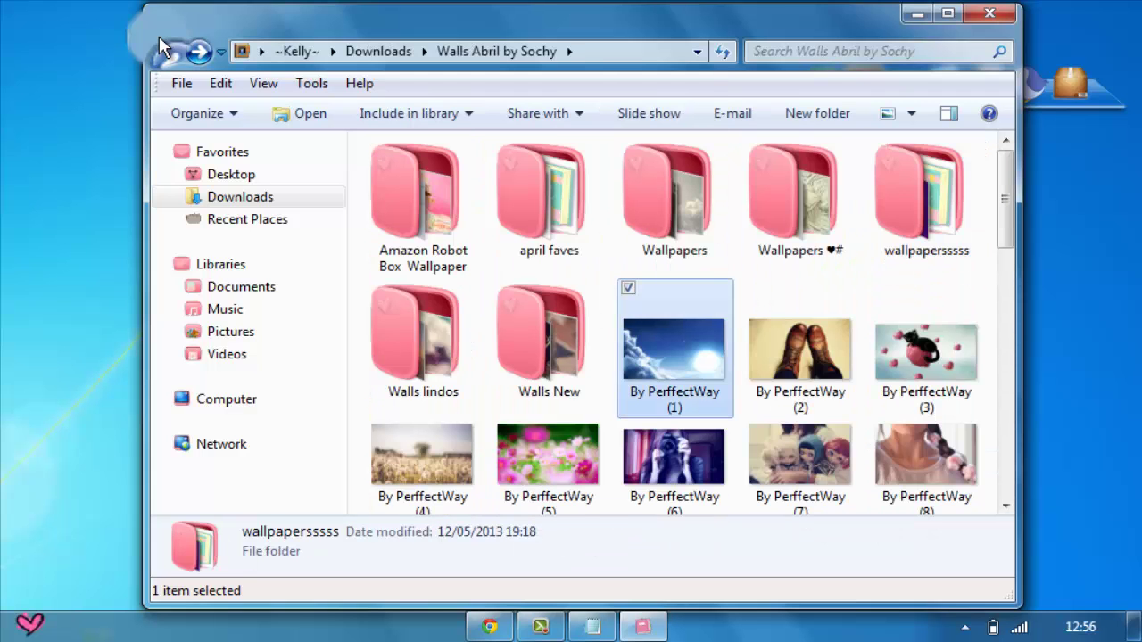
- Browse the Walls Abril by Sochy images and set Wallpapers By isfe #O (29) from its Wallpapers subfolder as the desktop background
scroll(160, 46, "down", 3)
scroll(161, 47, "down", 3)
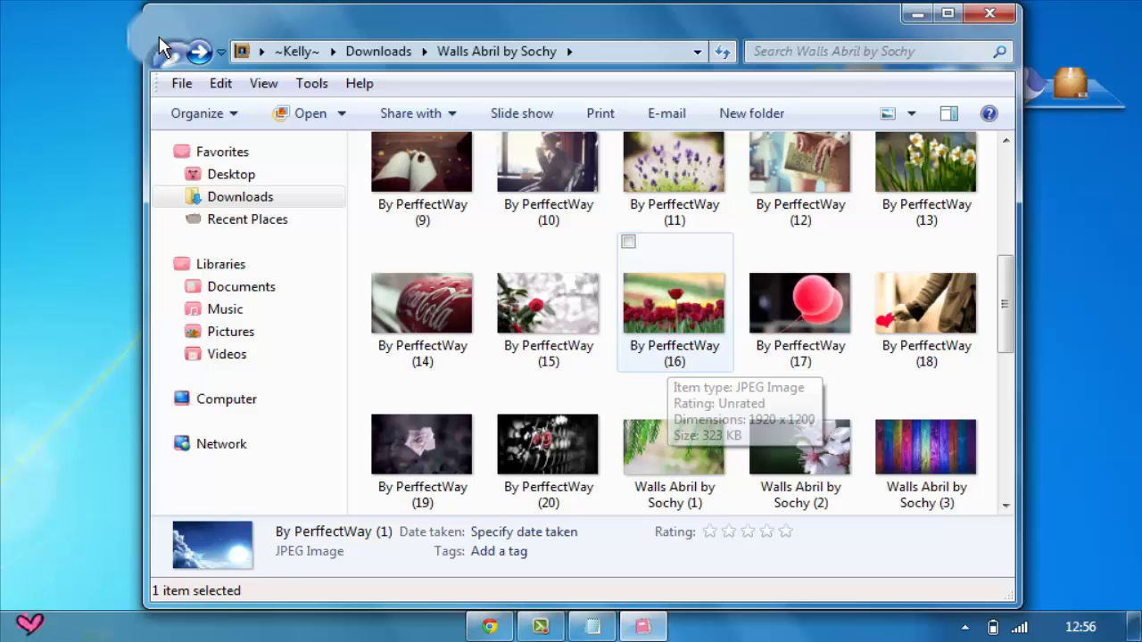
scroll(161, 46, "down", 2)
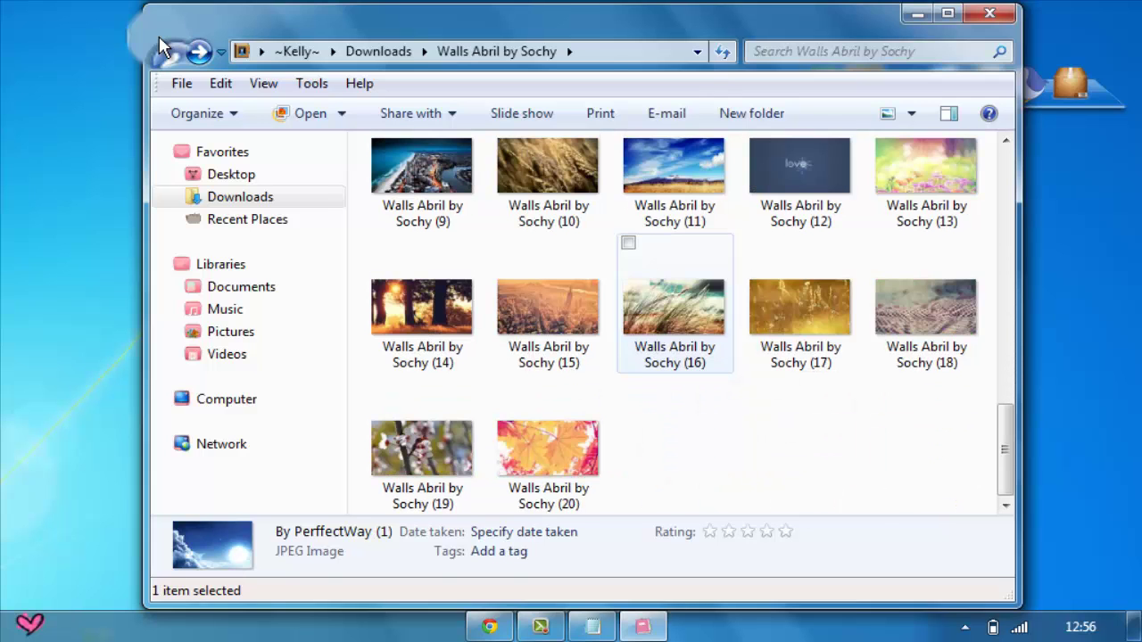
scroll(161, 47, "up", 10)
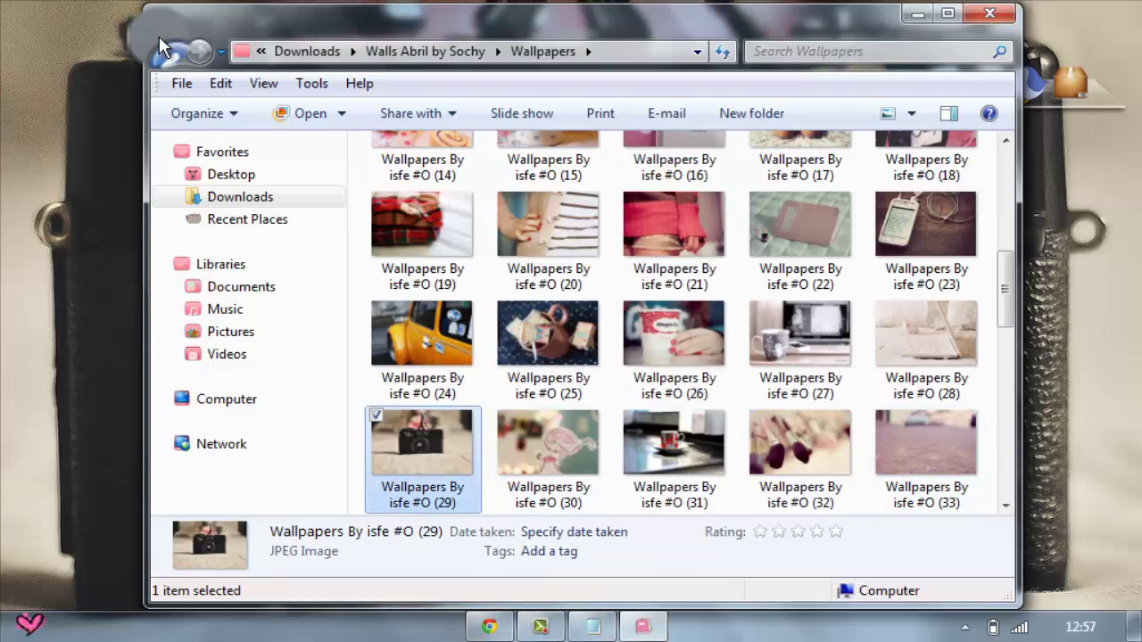
key("shift+F10")
key("b")
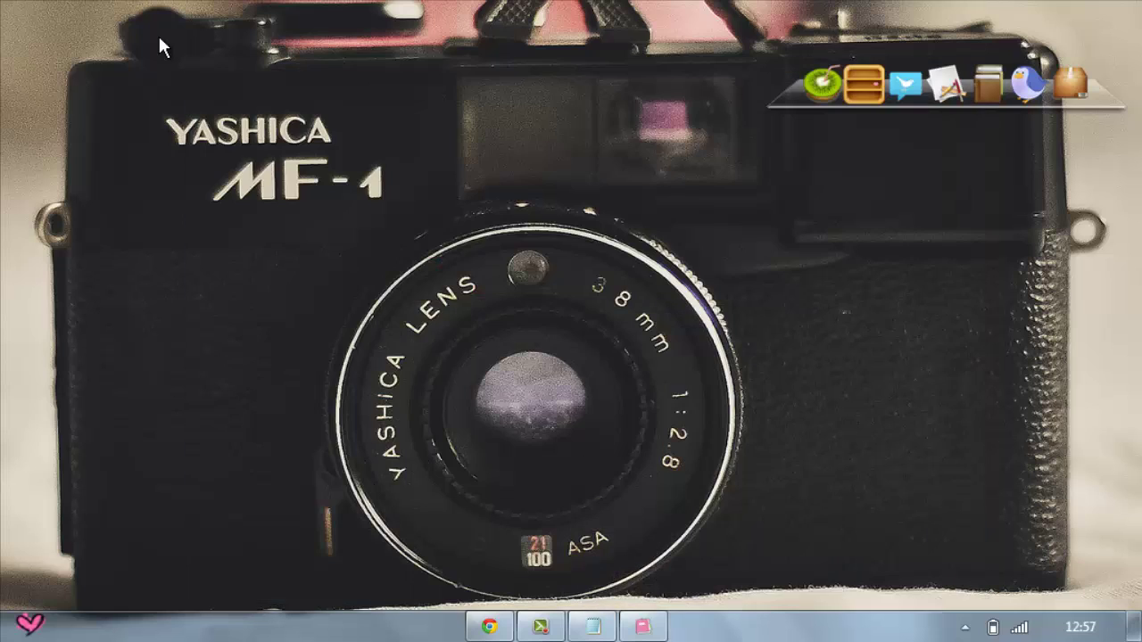
- Open the Desktop Background settings for the Wallpapers folder, look at the wallpaper on the desktop, and return to the settings
left_click_drag(254, 92, 590, 317)
right_click(645, 367)
left_click(715, 595)
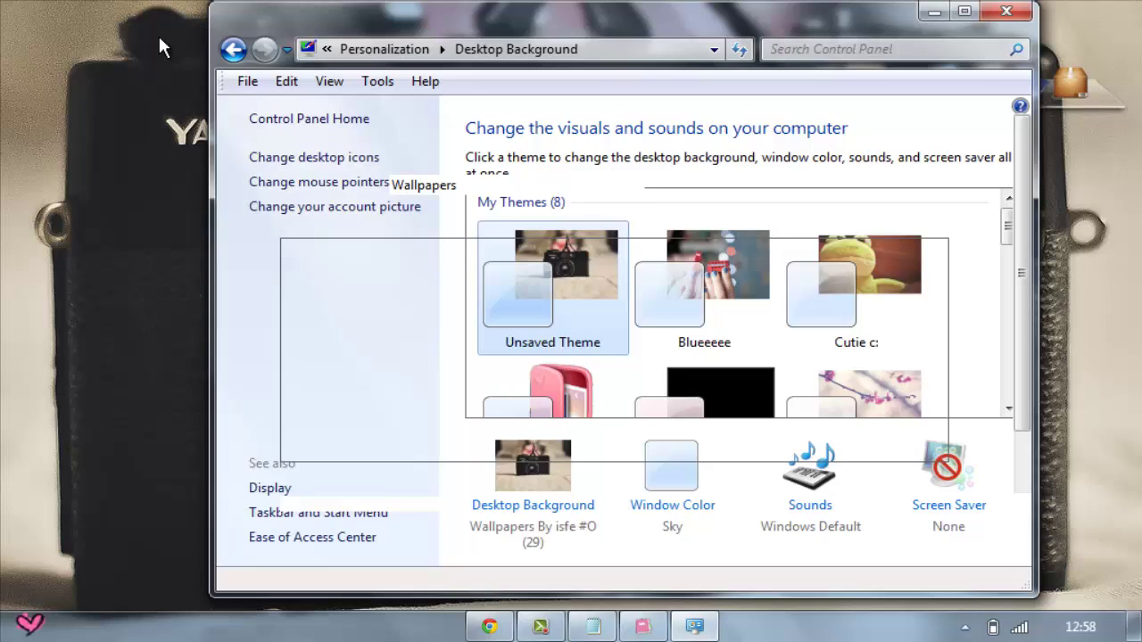
left_click(375, 503)
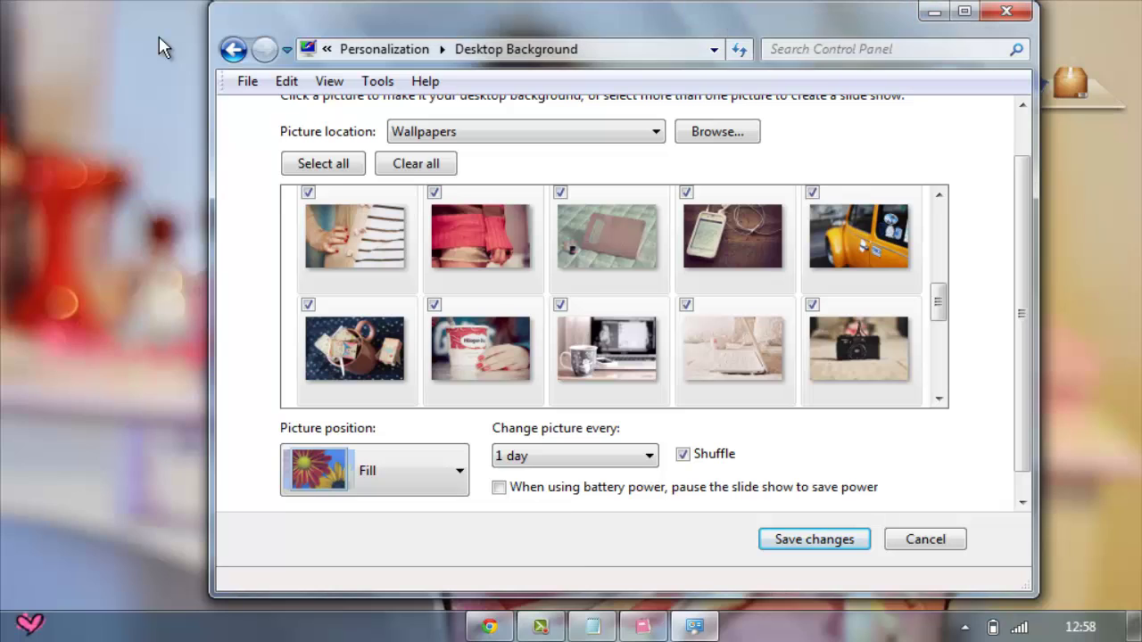
left_click(934, 12)
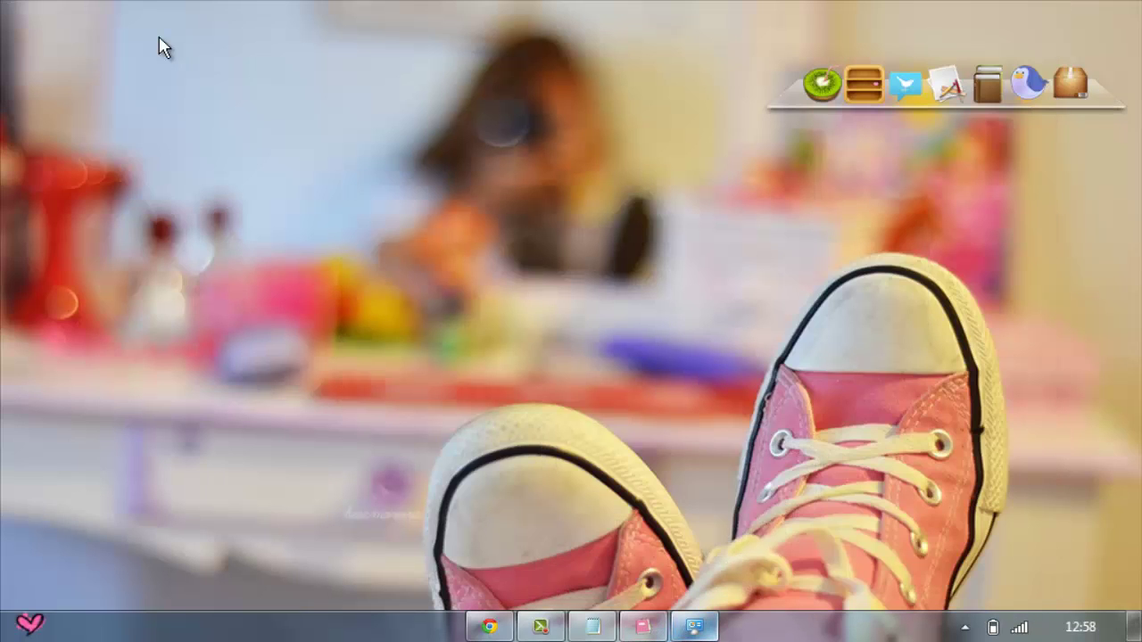
key("alt+Tab")
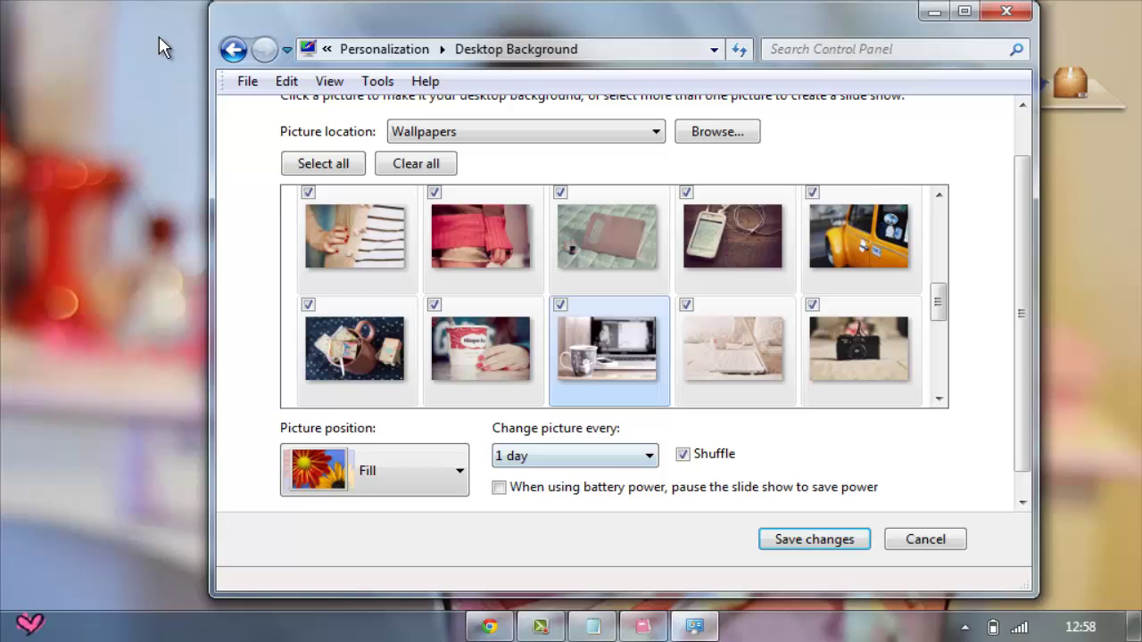
- Set the wallpaper's picture position to Fit and check it on the desktop
left_click_drag(938, 303, 939, 375)
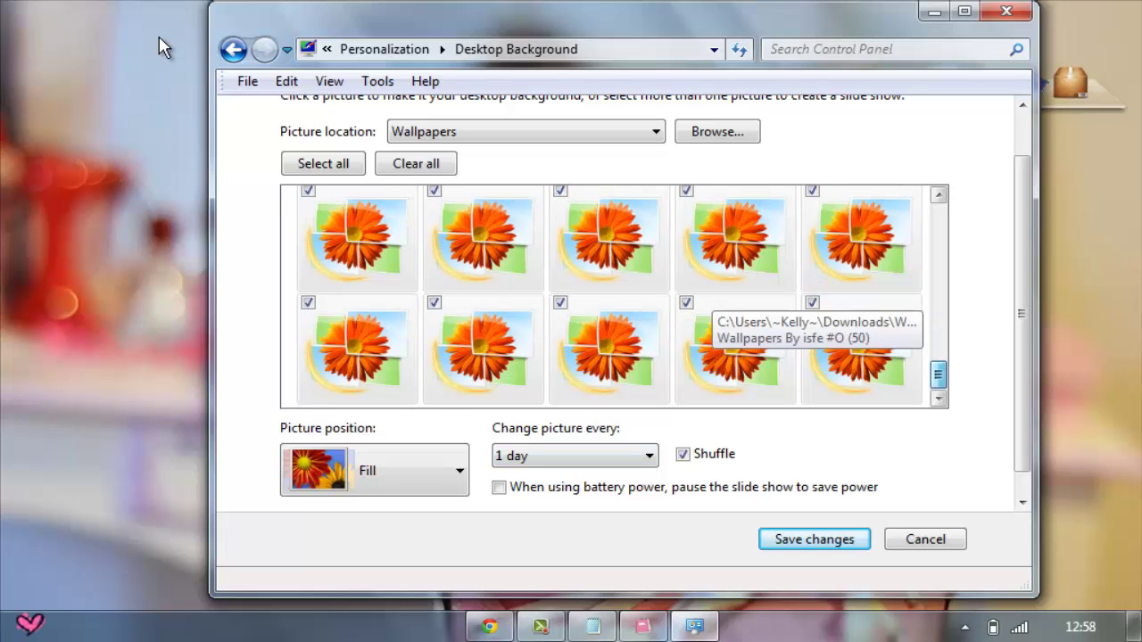
left_click(375, 471)
key("Return")
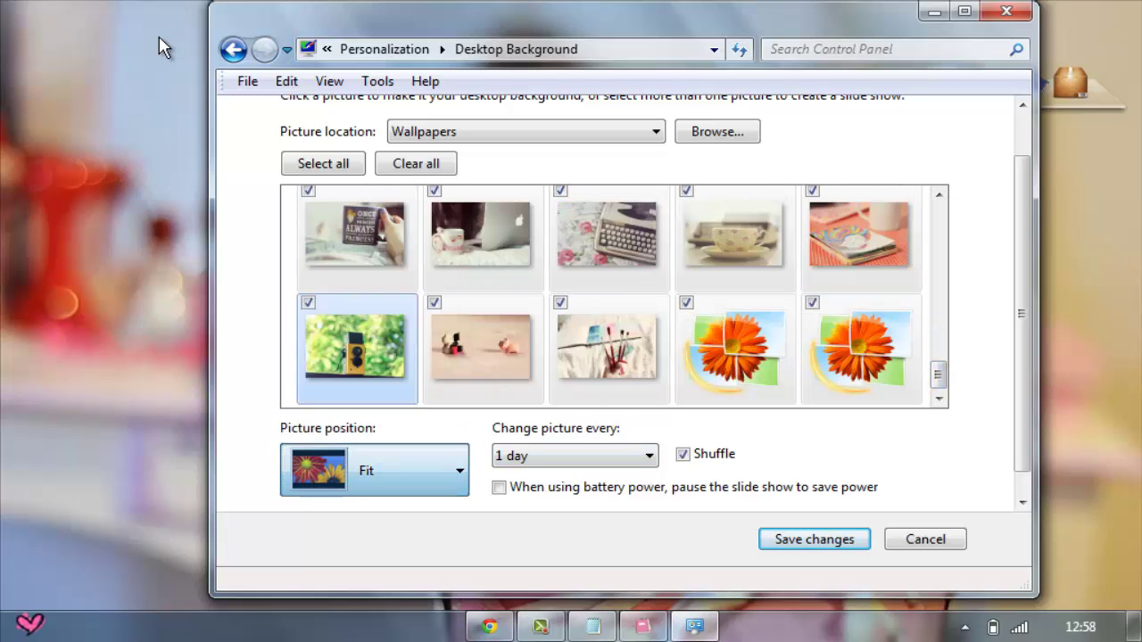
key("Return")
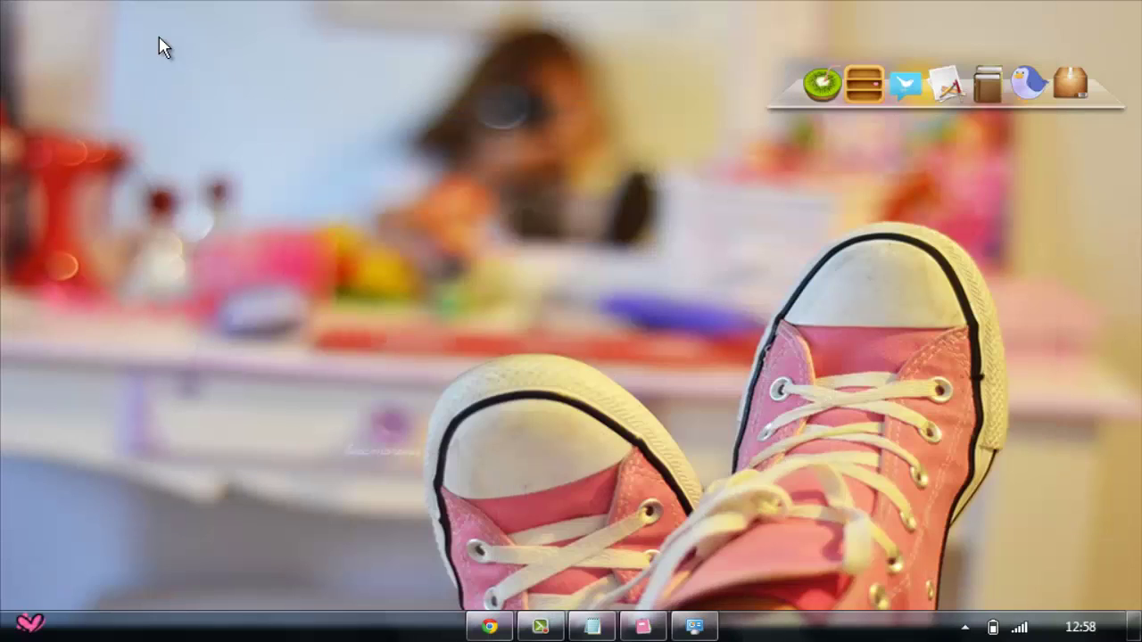
left_click(695, 627)
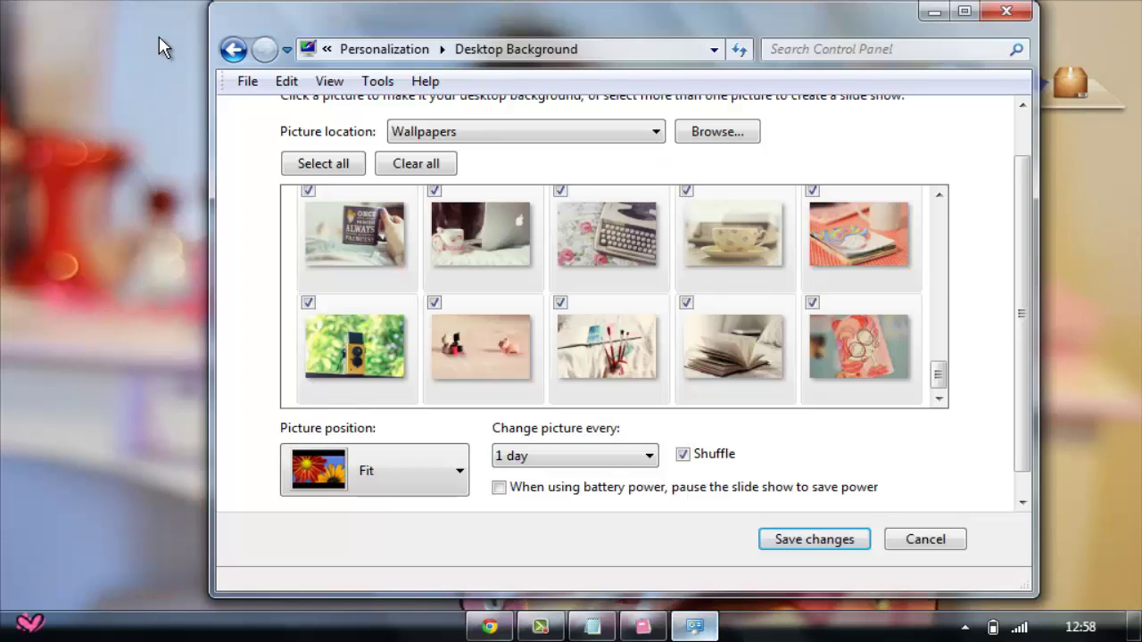
- Recheck the wallpaper on the desktop, review the picture position choices, and close the Desktop Background settings with the changes saved
left_click(694, 627)
left_click_drag(726, 285, 906, 427)
left_click(695, 627)
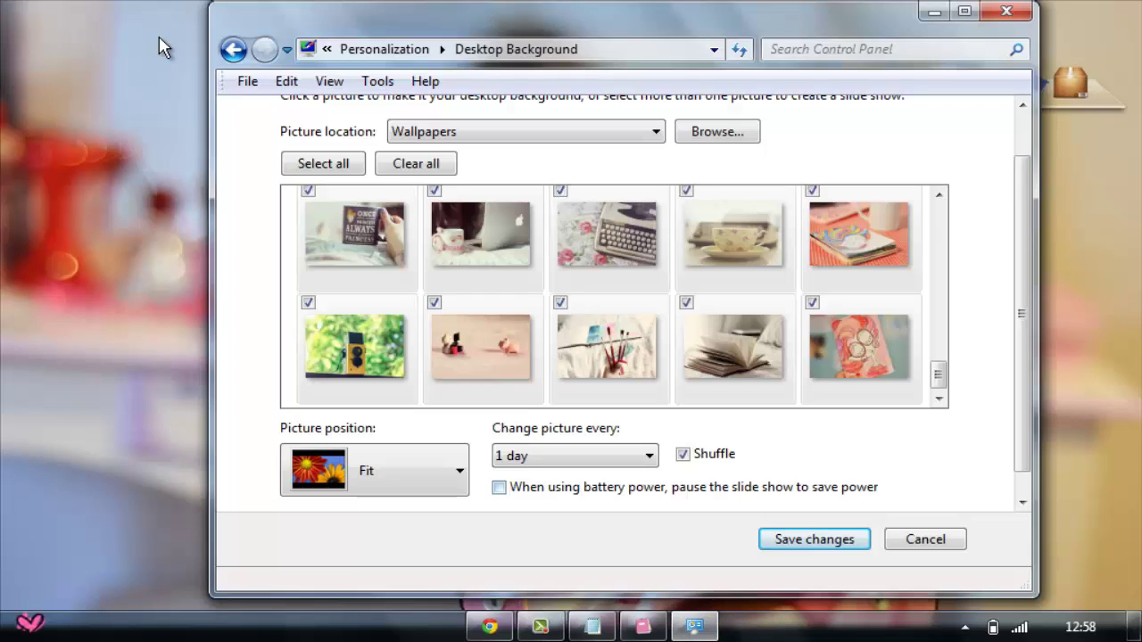
left_click(374, 470)
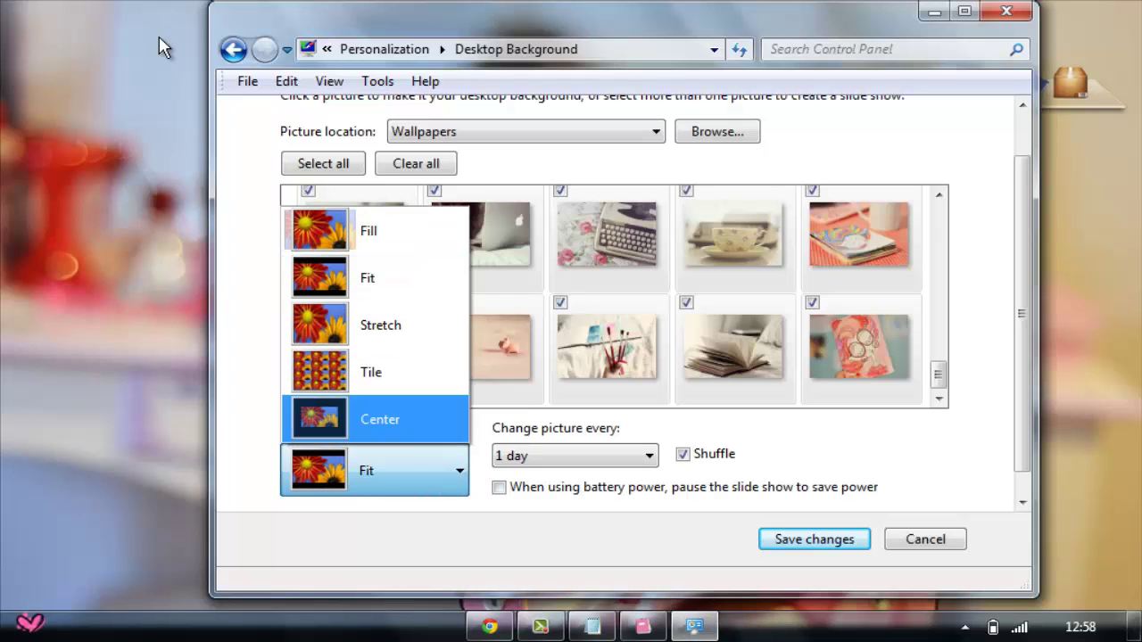
key("Escape")
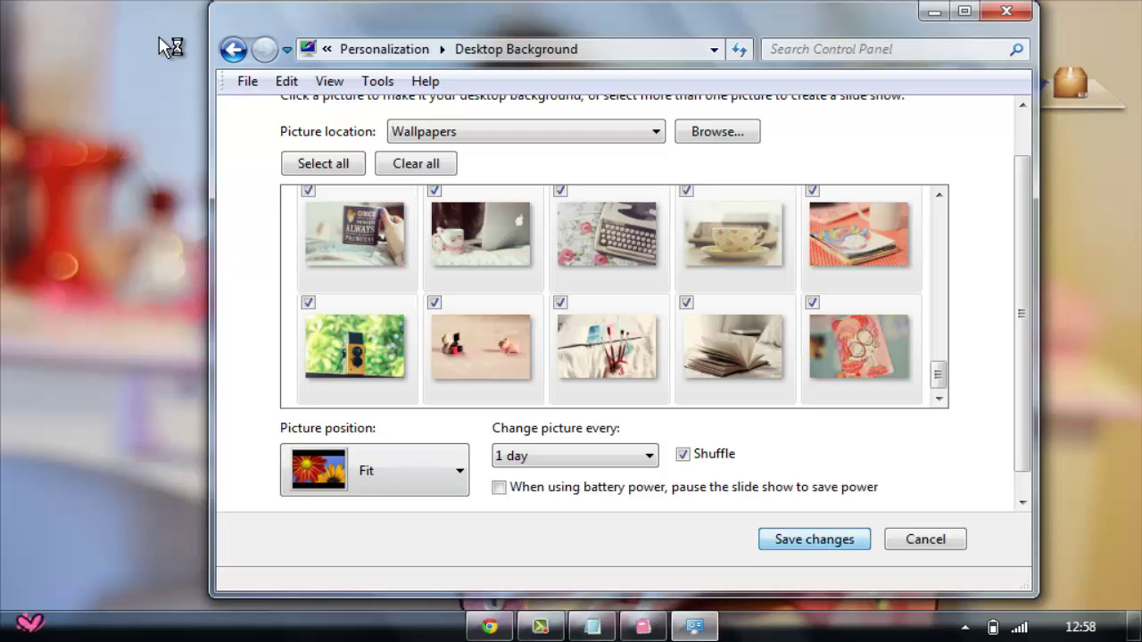
left_click(1006, 11)
left_click_drag(145, 316, 497, 407)
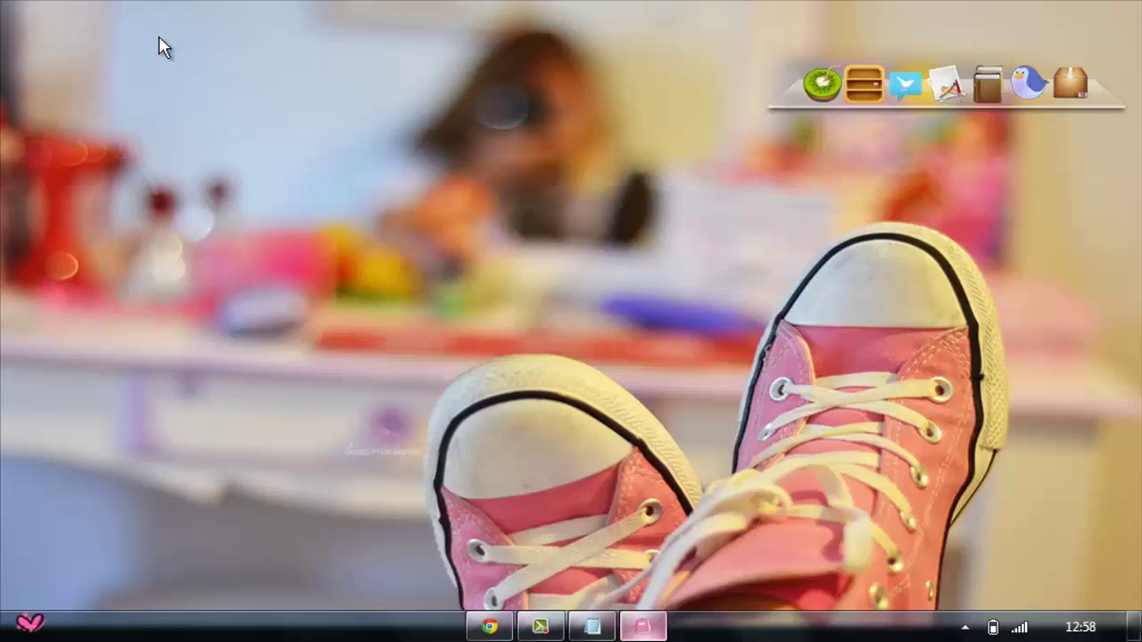
left_click(643, 626)
left_click(643, 626)
left_click(541, 627)
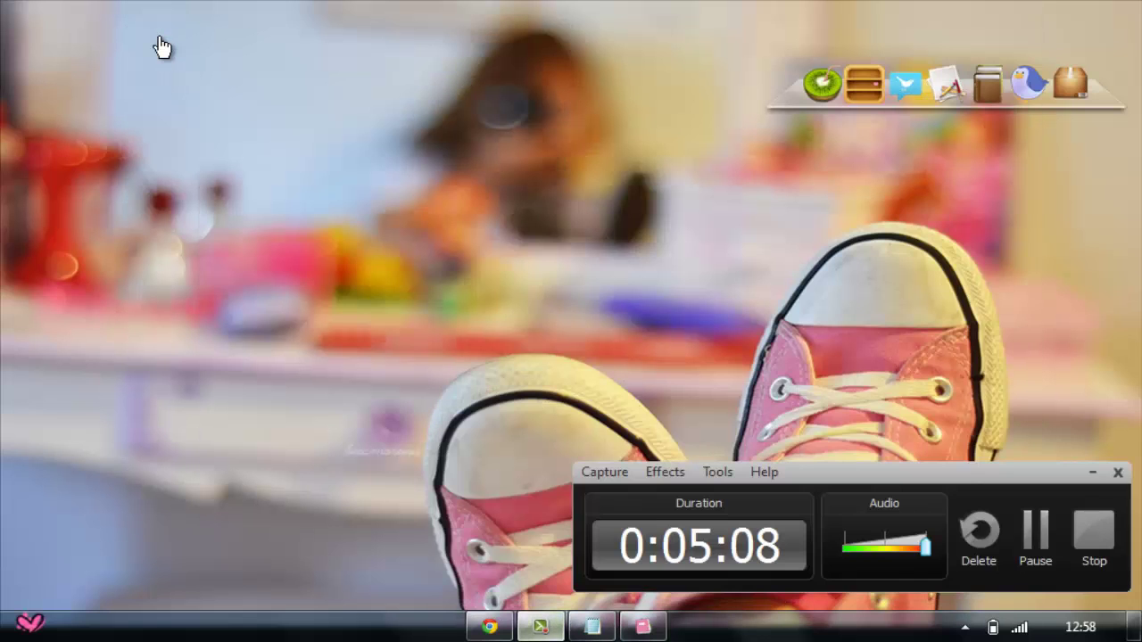
left_click(541, 627)
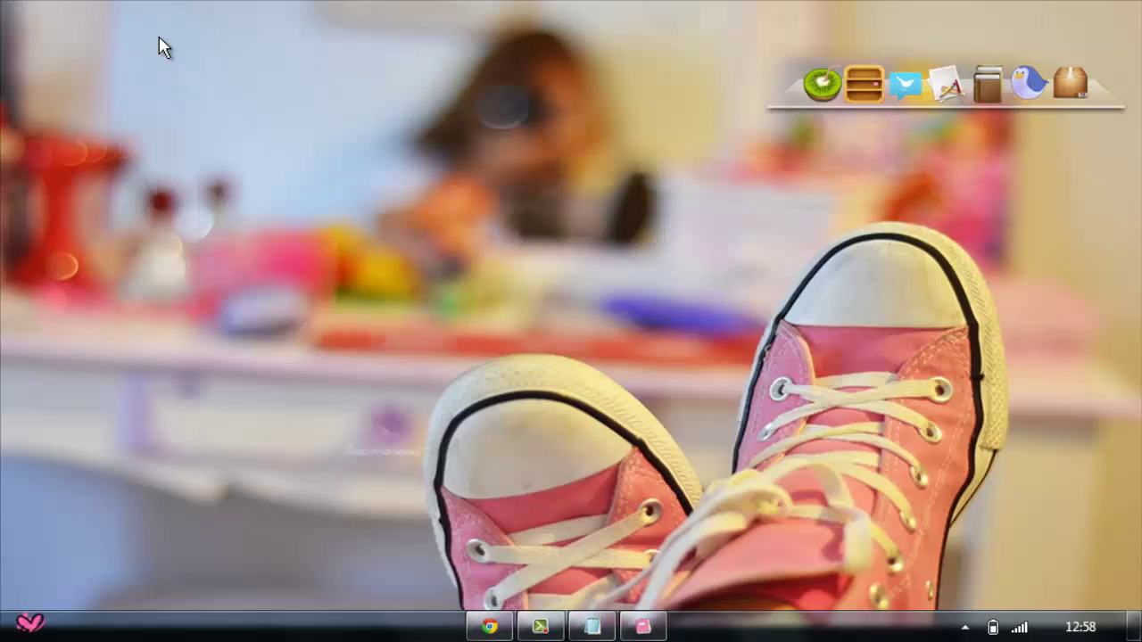
left_click_drag(429, 116, 1032, 402)
- Switch to Notepad, highlight rainmeter and x widget in the list of required tools, and return to the desktop
key("alt+Tab")
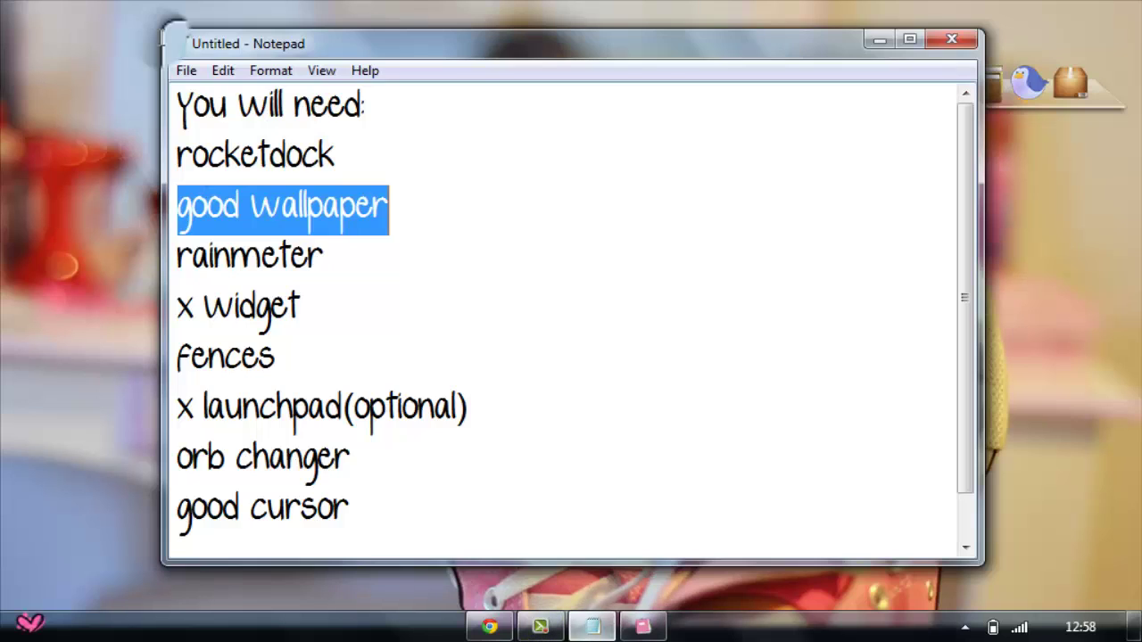
left_click_drag(325, 259, 176, 260)
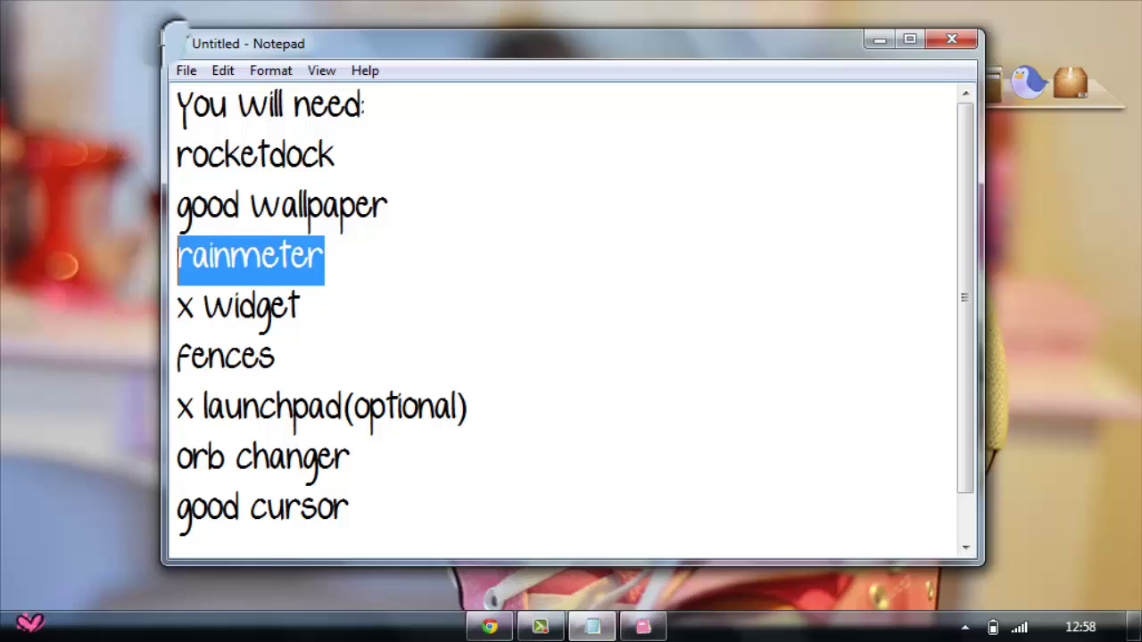
left_click_drag(302, 309, 203, 309)
left_click(303, 310)
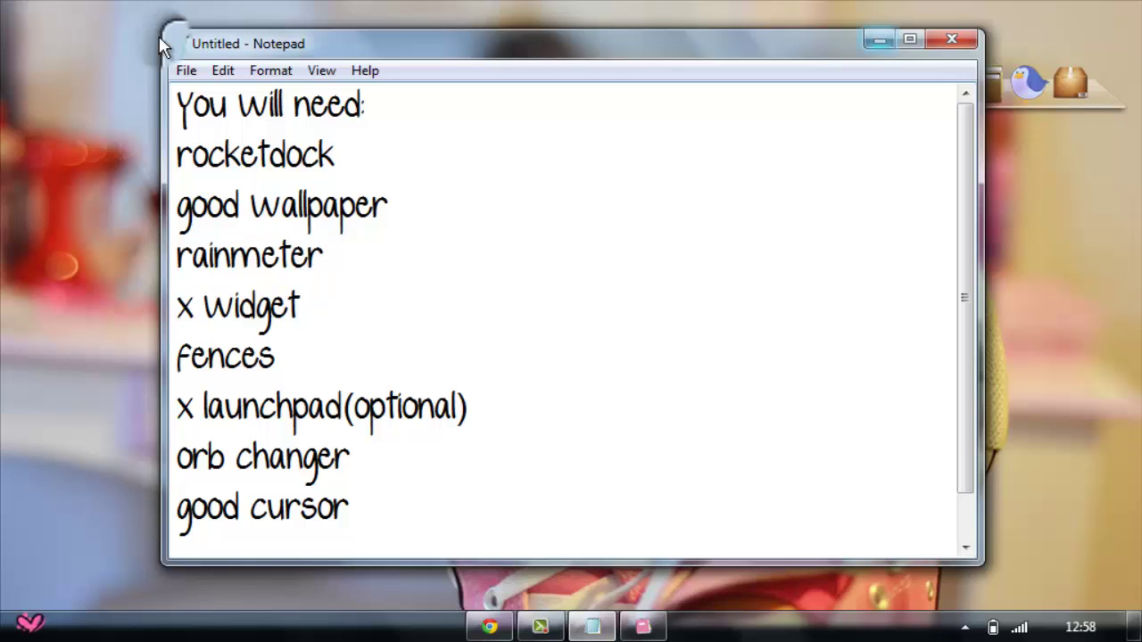
left_click(880, 39)
left_click_drag(863, 249, 561, 534)
- Launch Rainmeter to load its skins on the desktop
left_click(30, 624)
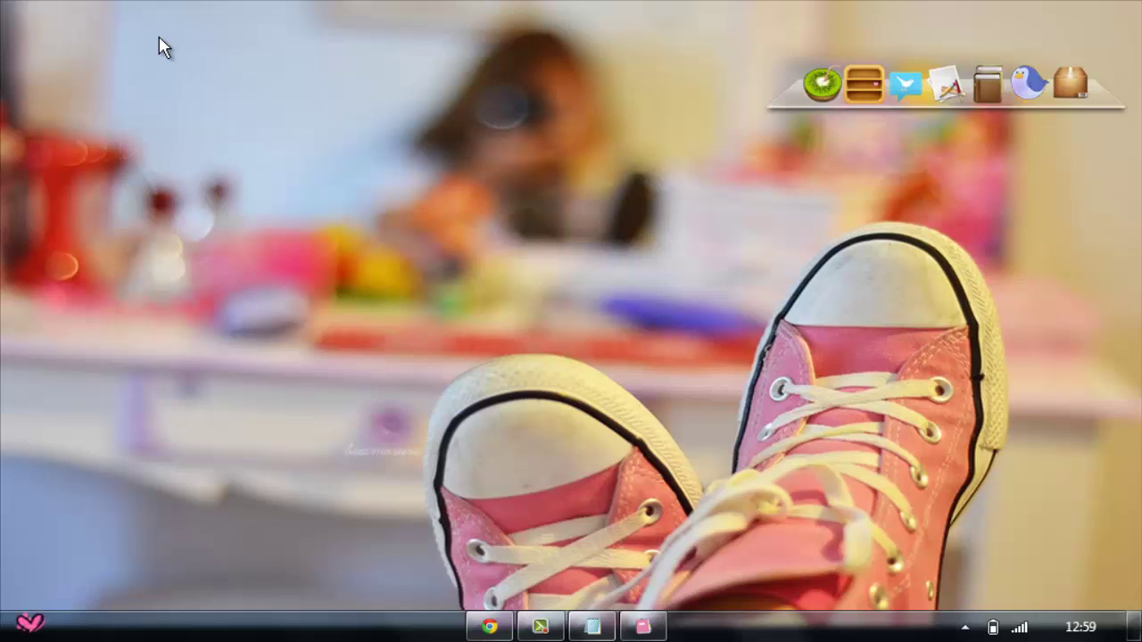
key("alt+Tab")
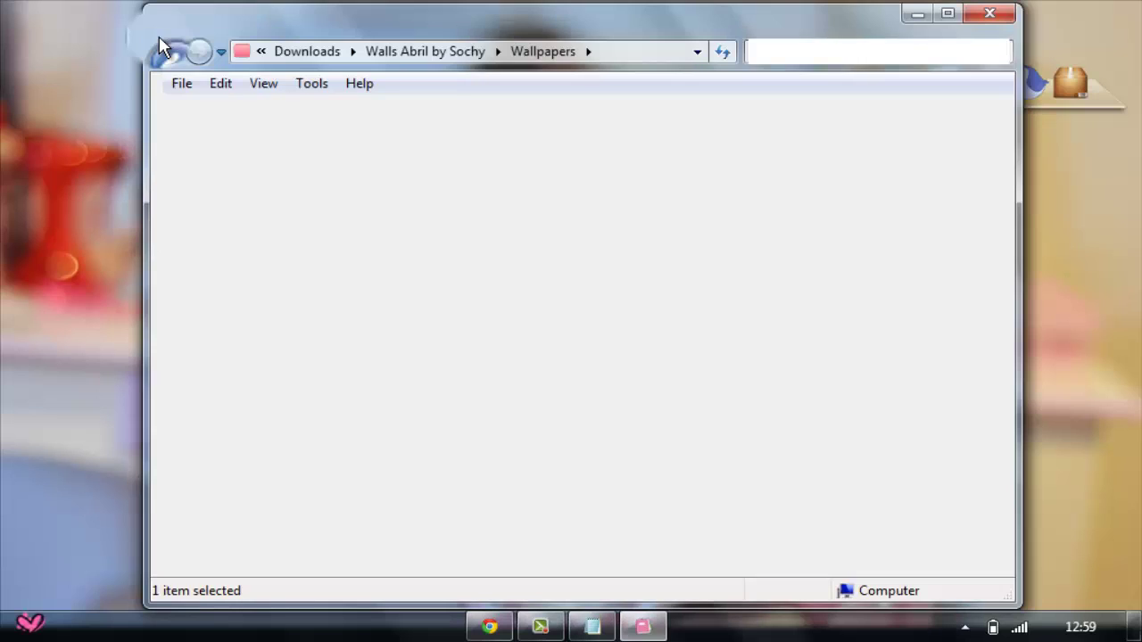
key("super+d")
key("alt+Tab")
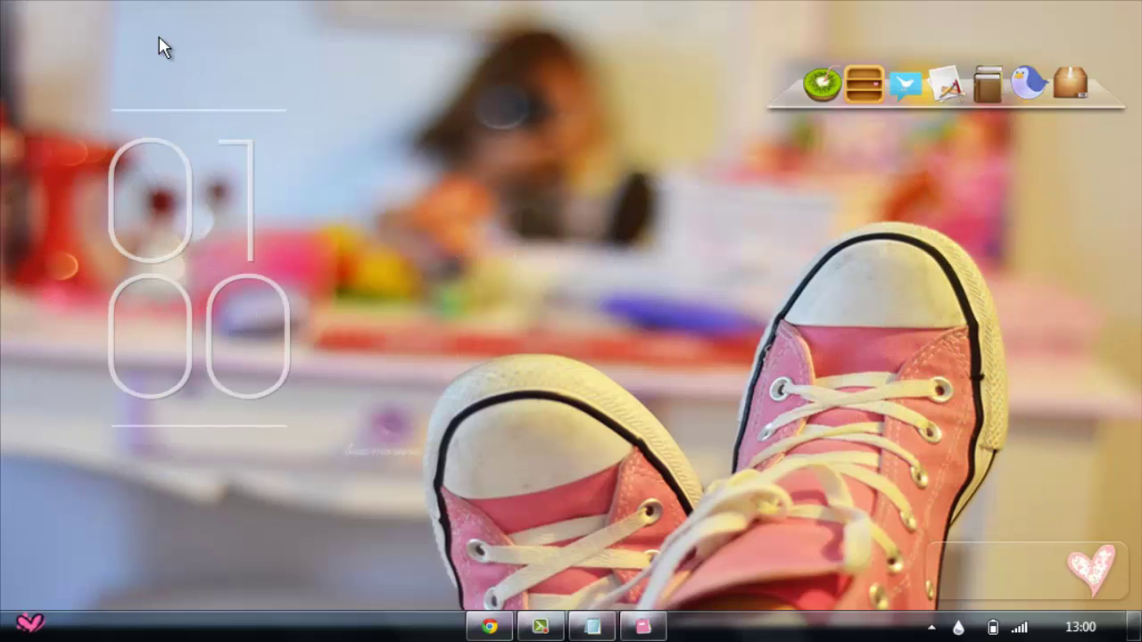
- Unload the Elegance\Clock skin from the desktop
right_click(185, 376)
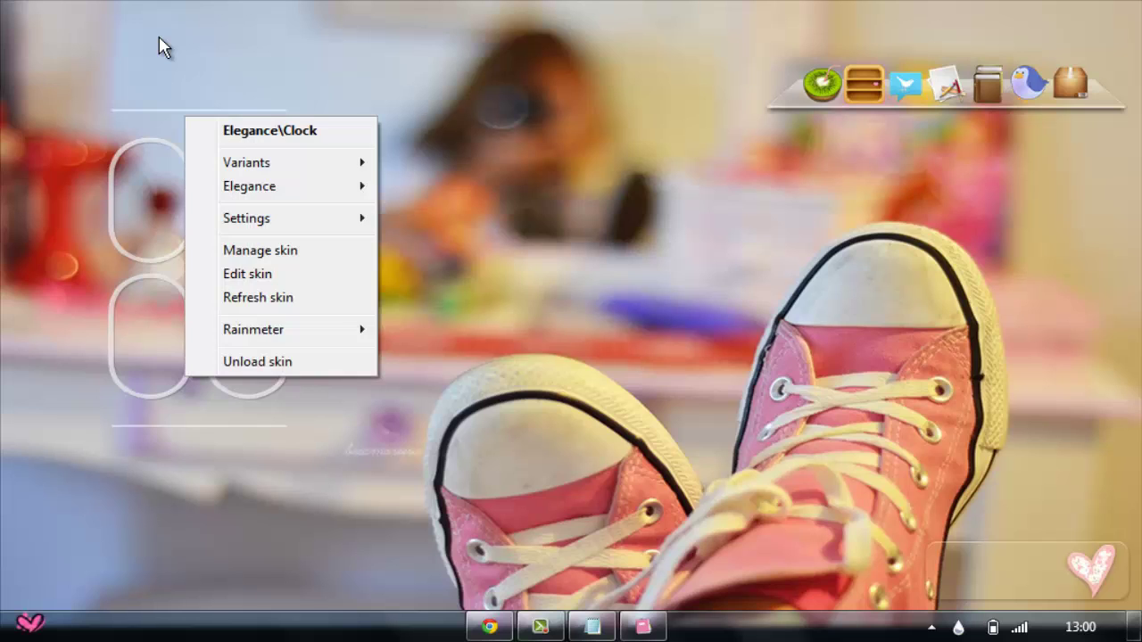
left_click(257, 362)
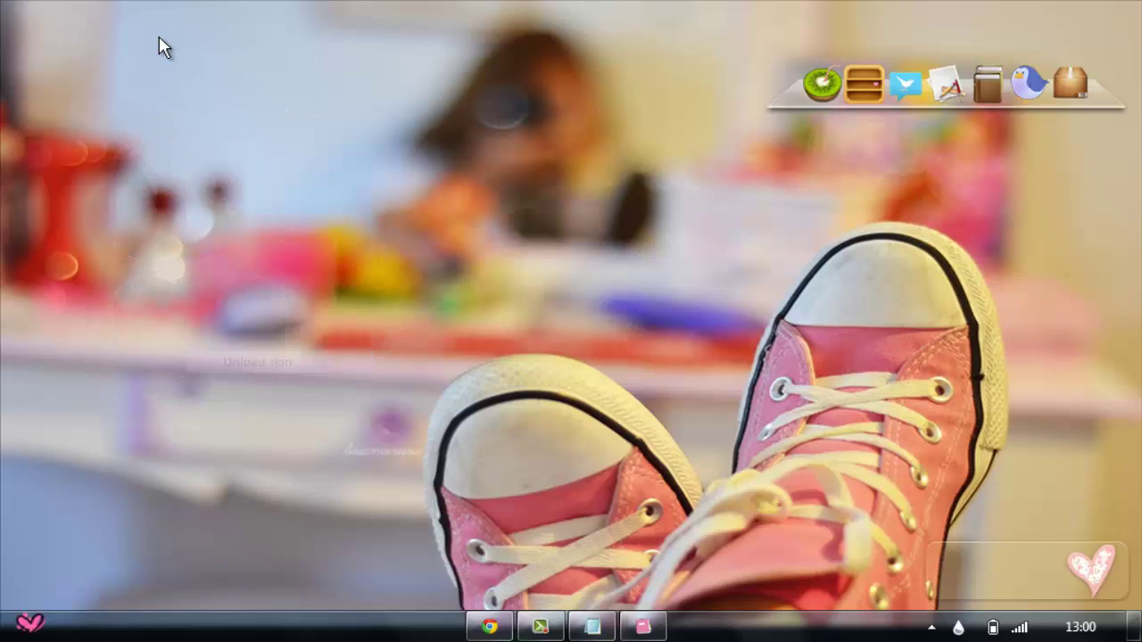
left_click_drag(120, 137, 997, 466)
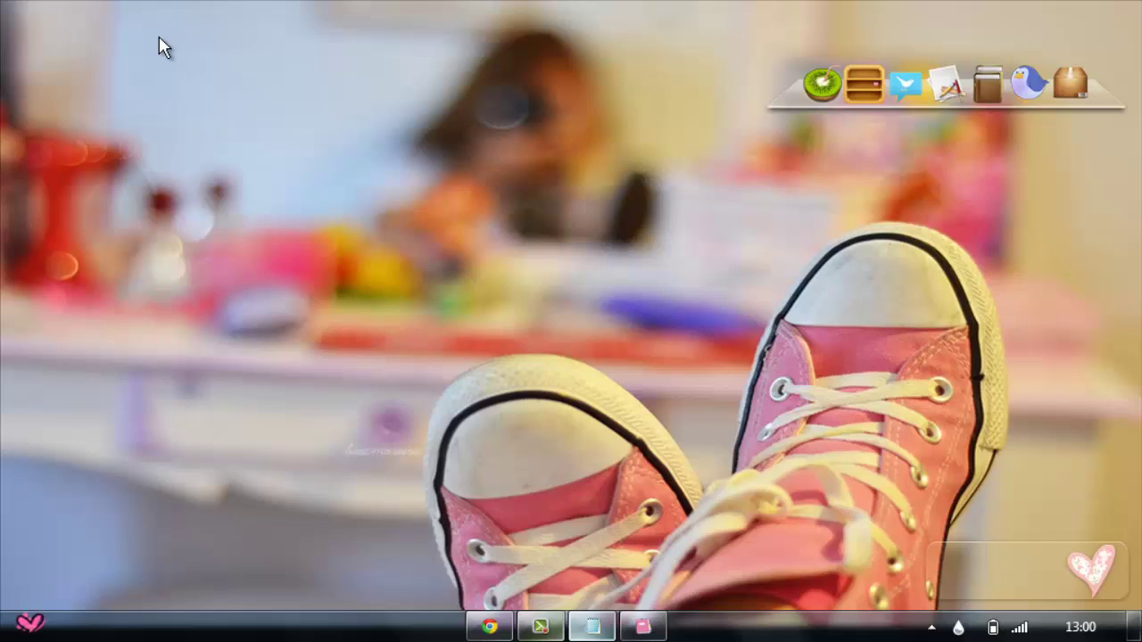
- Switch to Notepad, highlight x widget and fences in the list of required tools, and view the remaining entries down to iconpackager
key("alt+Tab")
key("shift+Home")
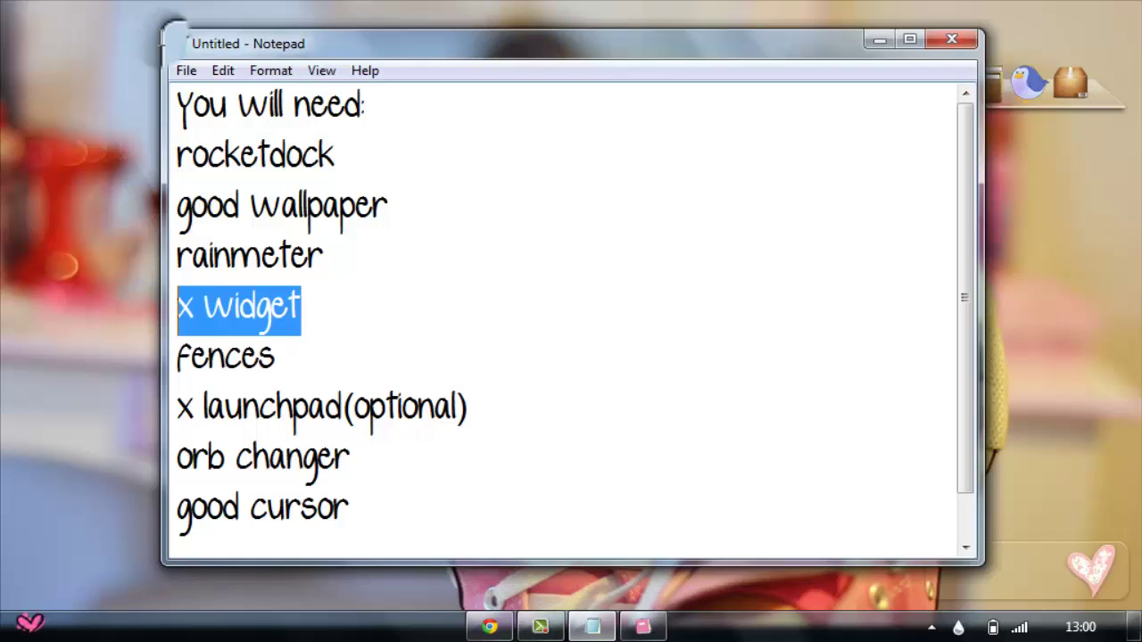
key("Up")
key("shift+End")
key("Down")
key("Down")
key("shift+Left")
key("shift+Left")
key("shift+Left")
key("shift+Left")
key("shift+Left")
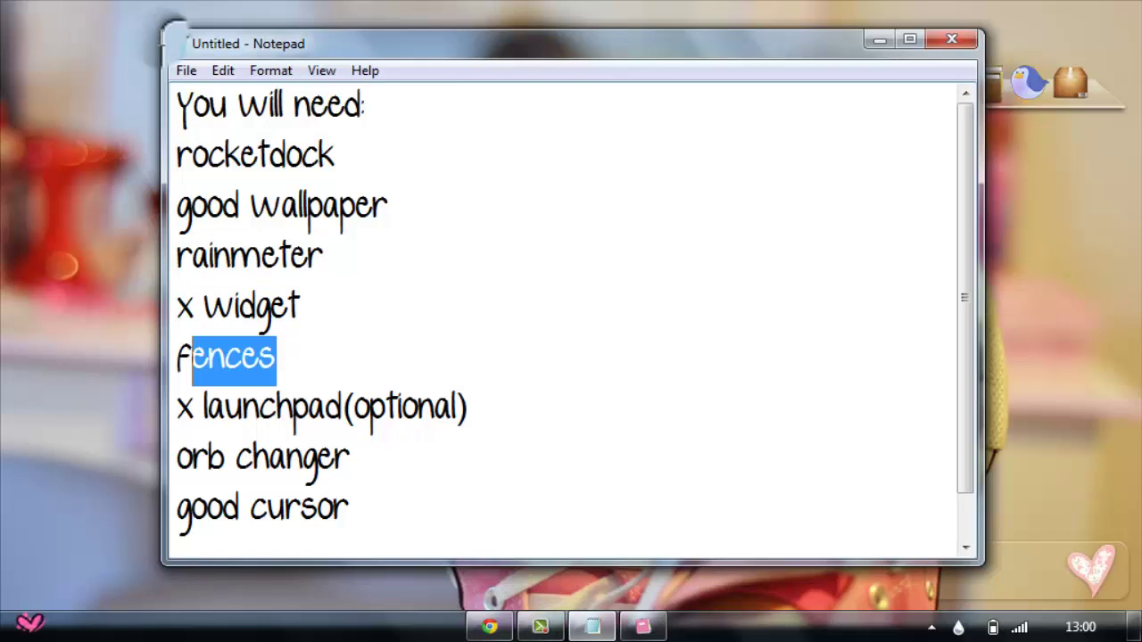
key("End")
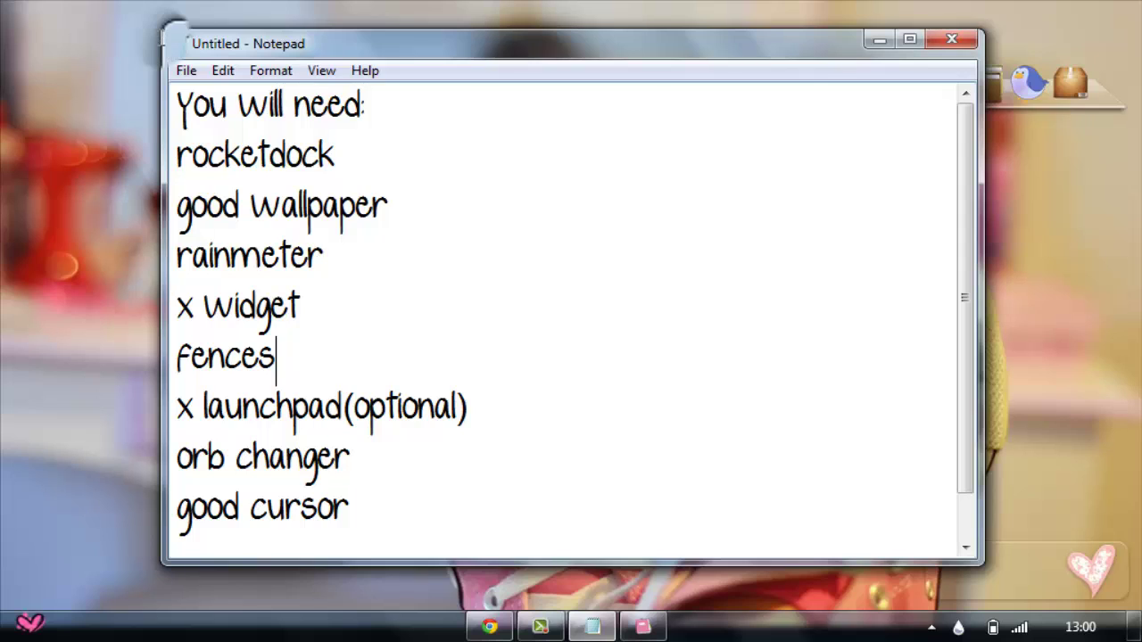
scroll(174, 32, "down", 1)
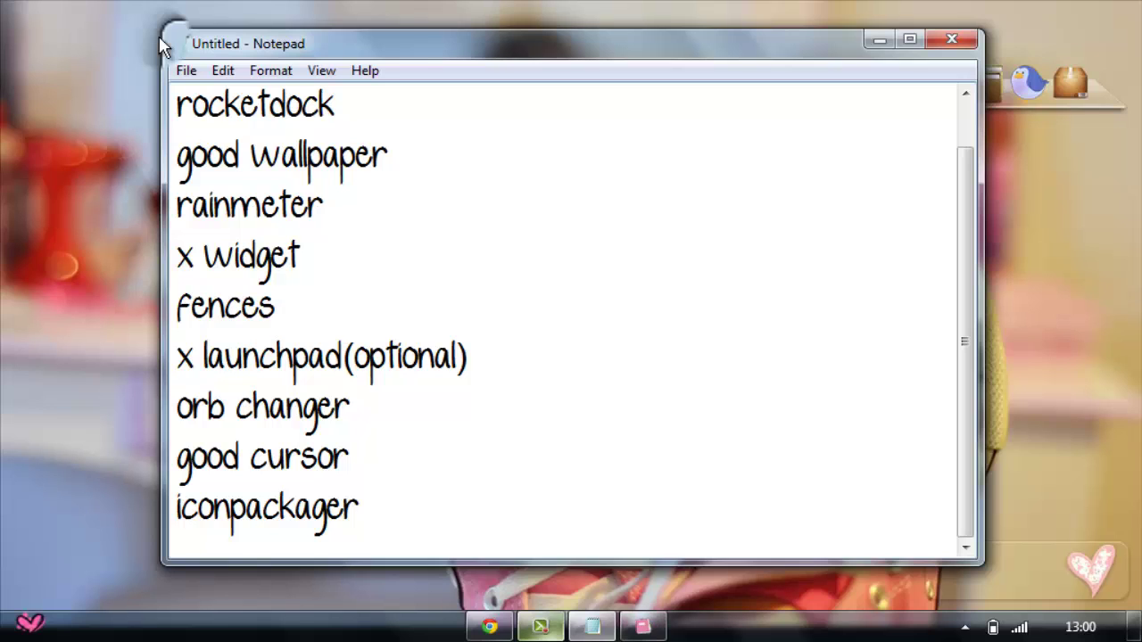
- Pause the screen recording and move on to x launchpad(optional) in the Notepad list
left_click(540, 626)
left_click(1035, 532)
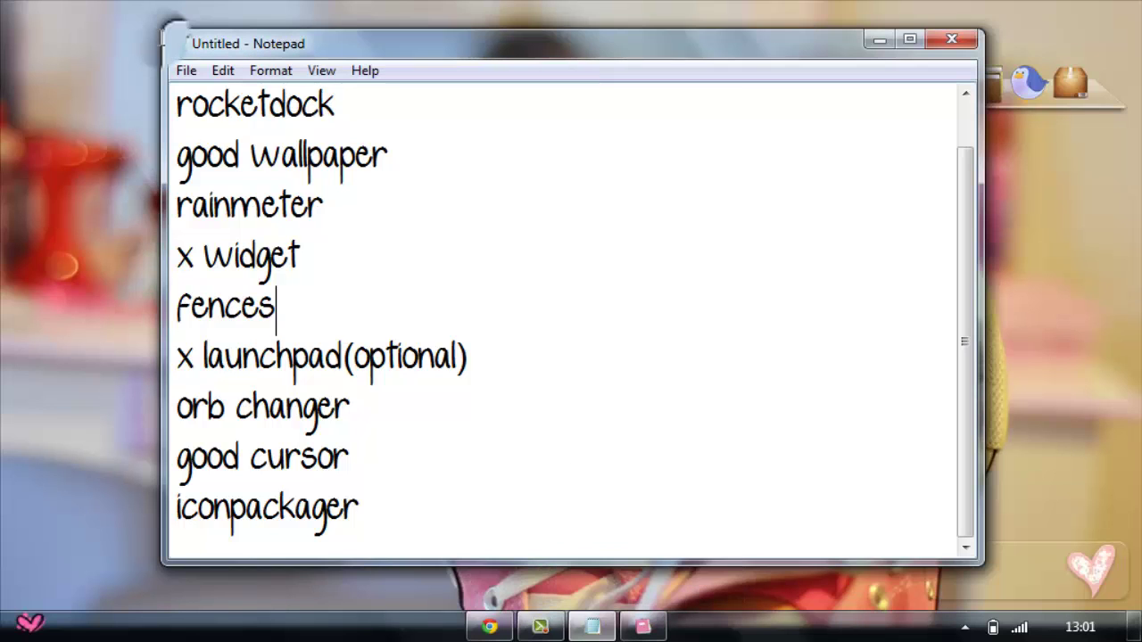
key("shift+Home")
key("End")
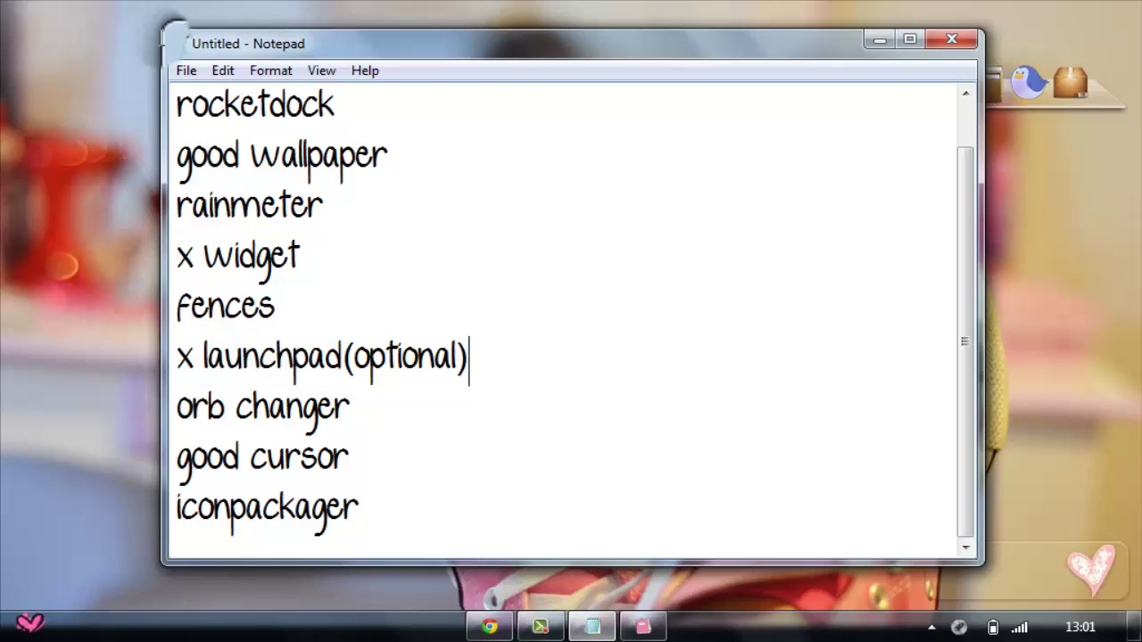
- Open XLaunchpad and browse its grid of application icons
left_click(160, 38)
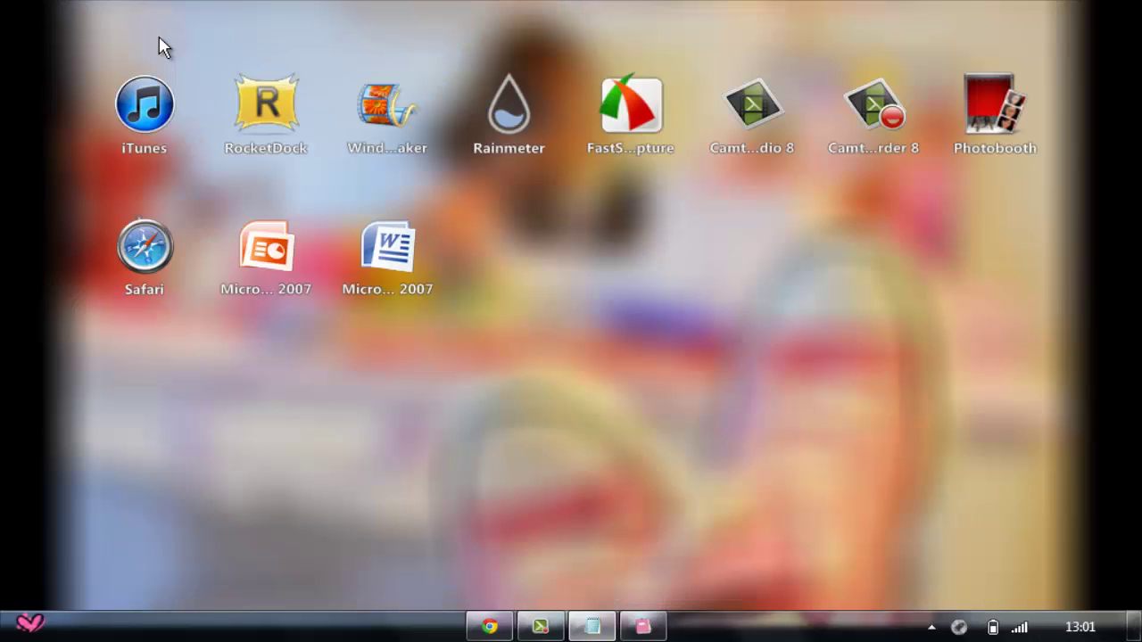
scroll(161, 47, "down", 2)
scroll(161, 47, "up", 2)
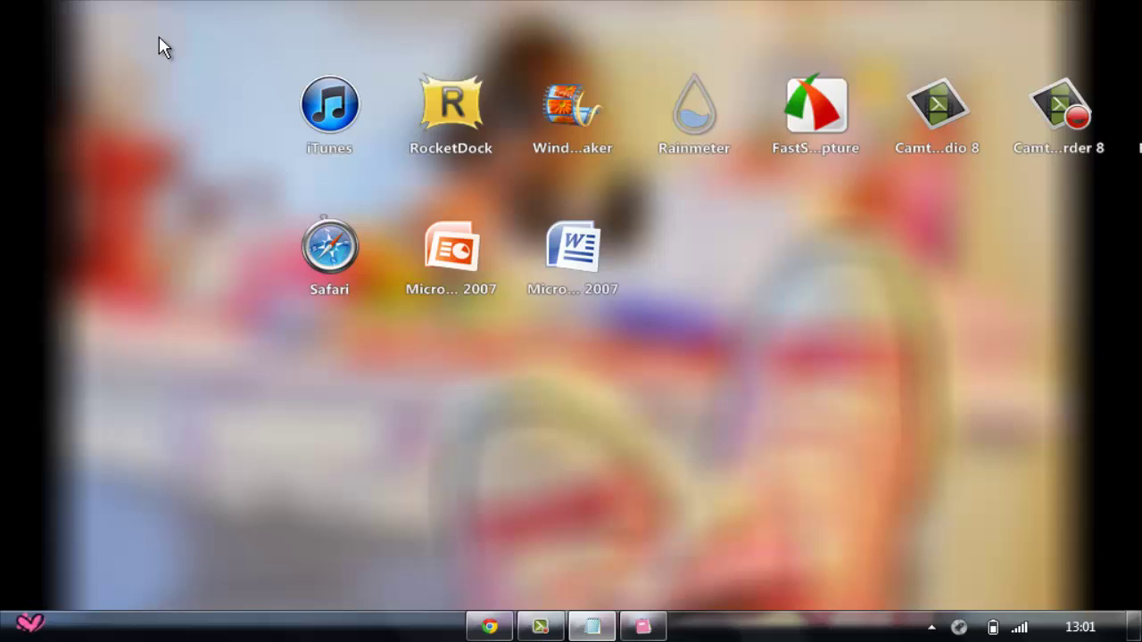
- Add a Shutdown item to the XLaunchpad grid and browse its pages of icons
scroll(161, 47, "down", 2)
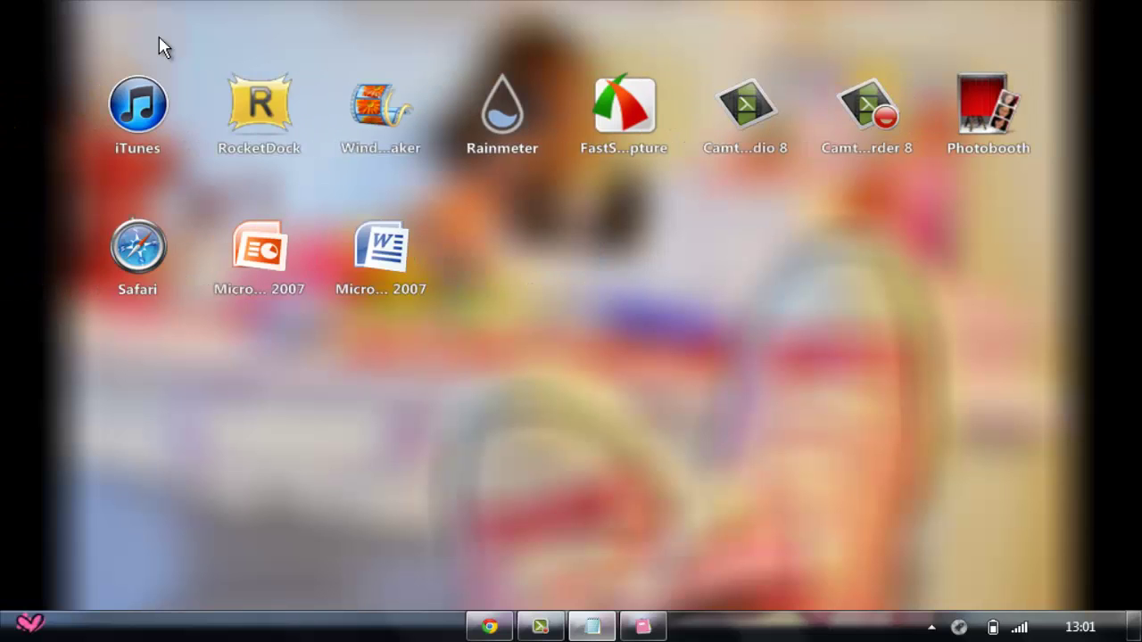
right_click(718, 284)
mouse_move(769, 296)
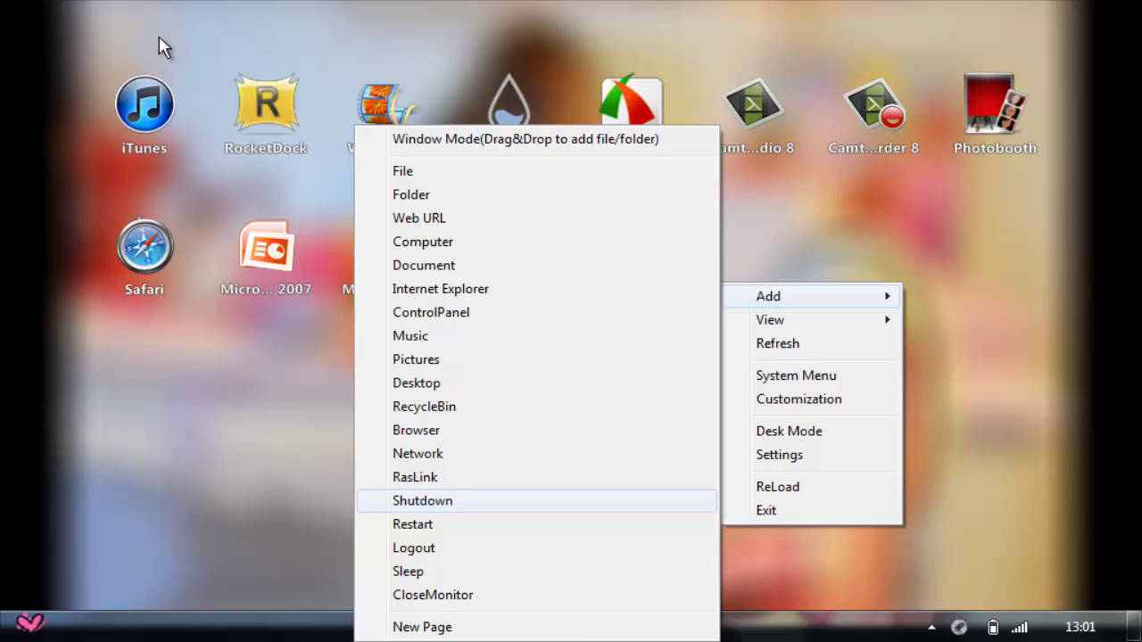
key("Return")
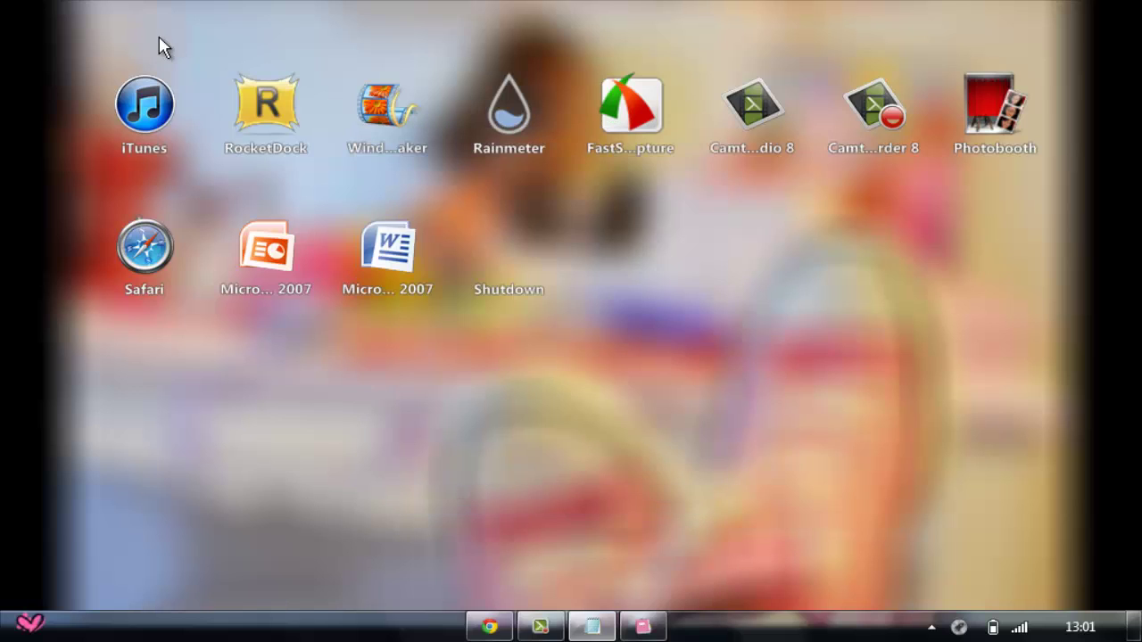
scroll(161, 46, "up", 3)
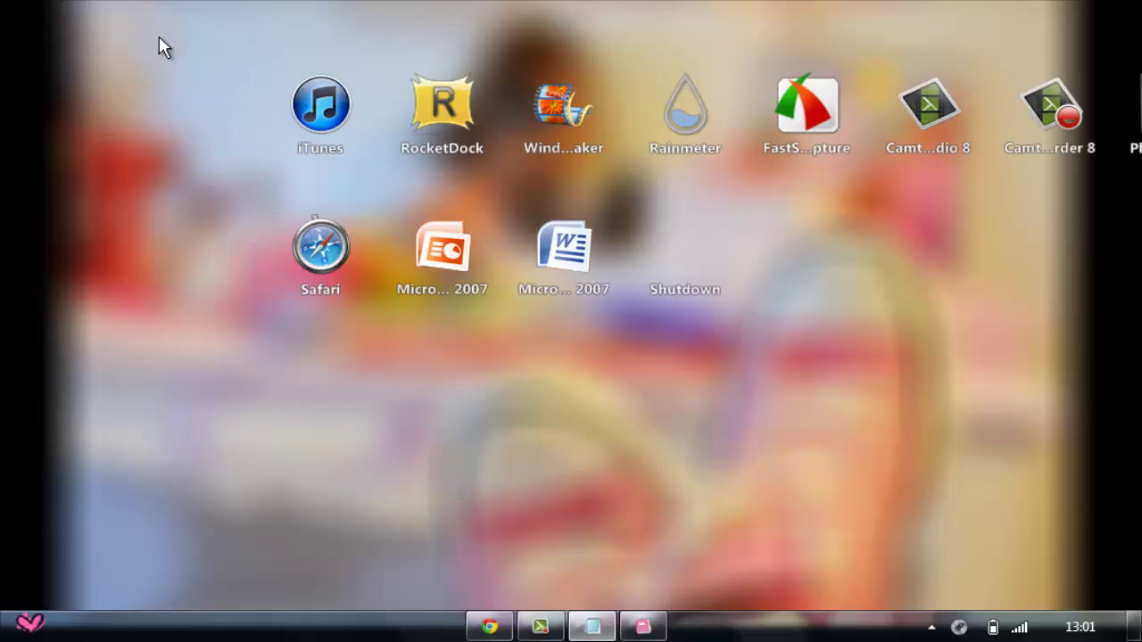
scroll(161, 47, "down", 3)
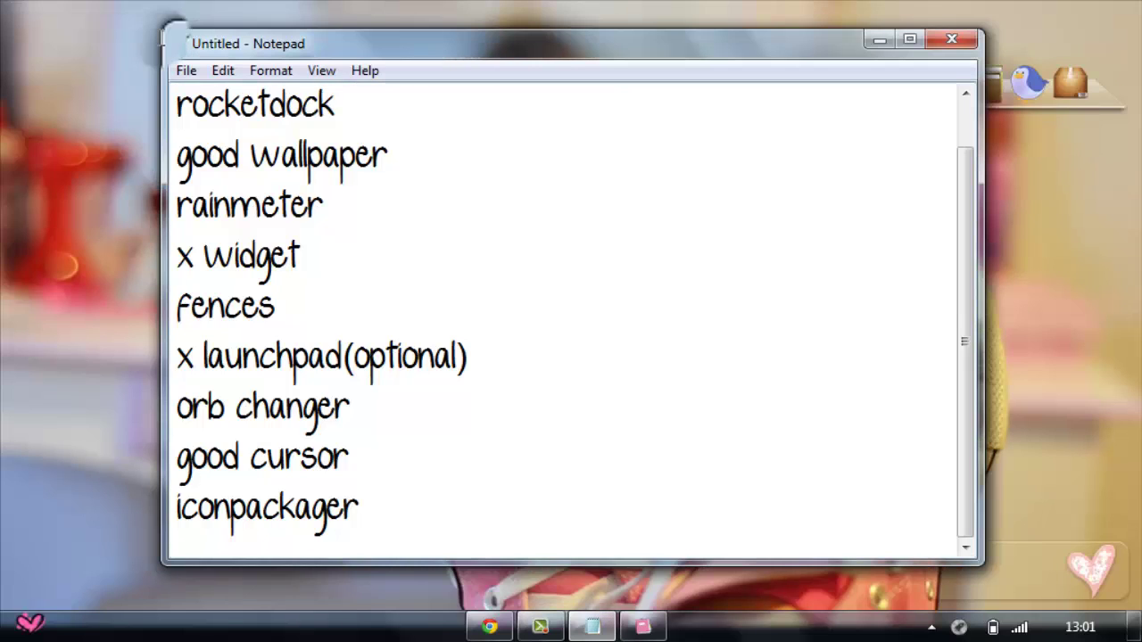
- Highlight orb changer and good cursor in the Notepad list of required tools
left_click_drag(349, 460, 319, 460)
left_click_drag(351, 411, 171, 412)
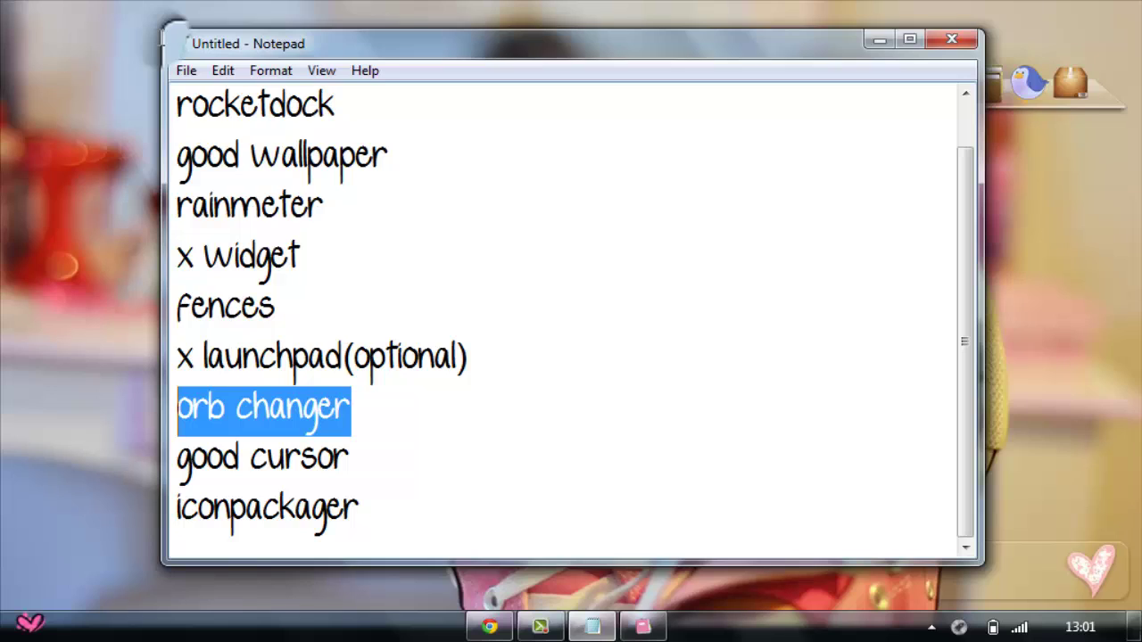
left_click(160, 38)
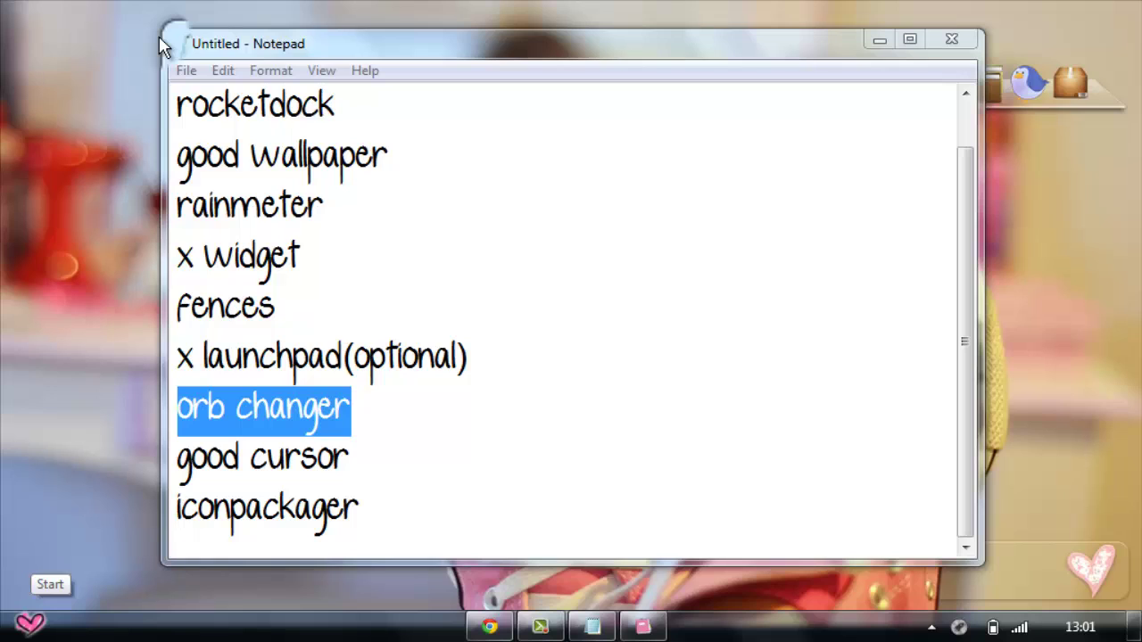
left_click(357, 411)
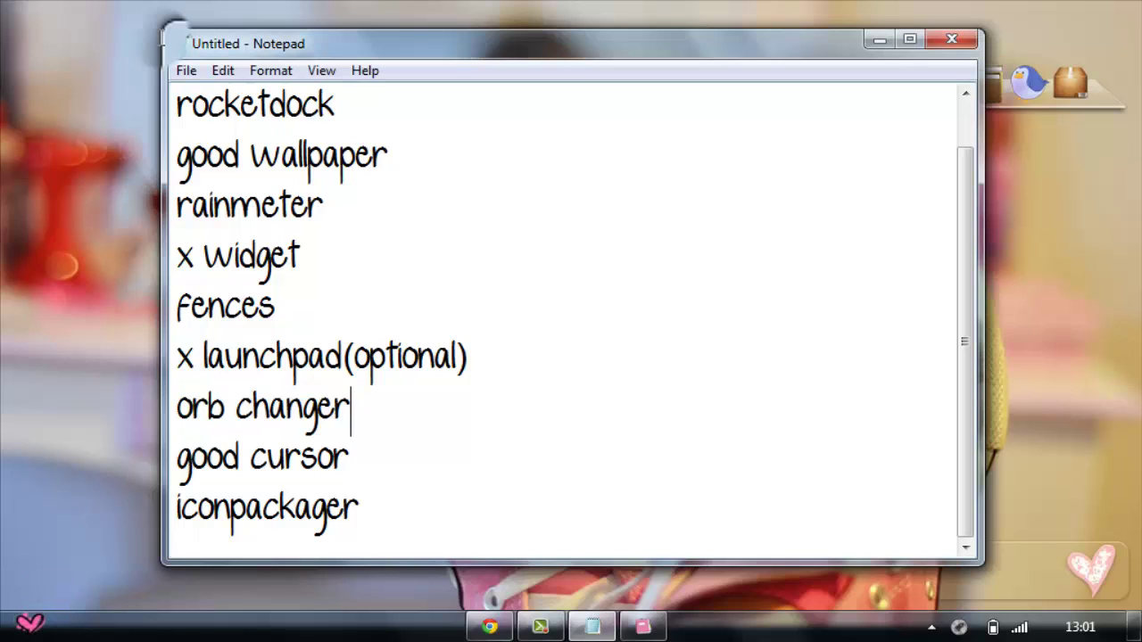
left_click_drag(353, 460, 177, 411)
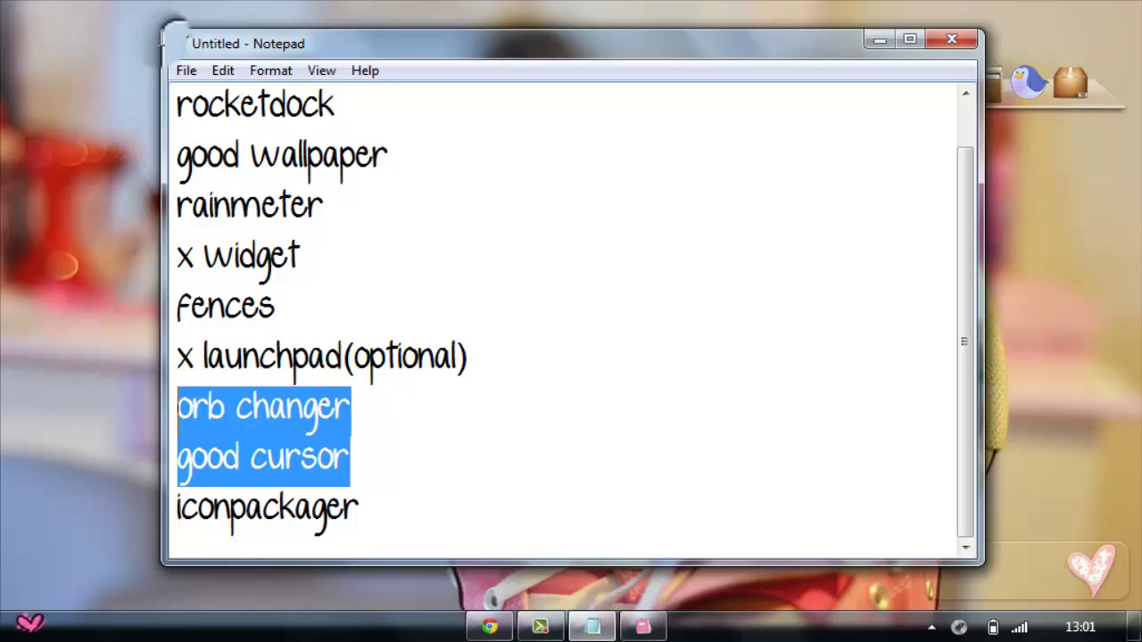
key("Right")
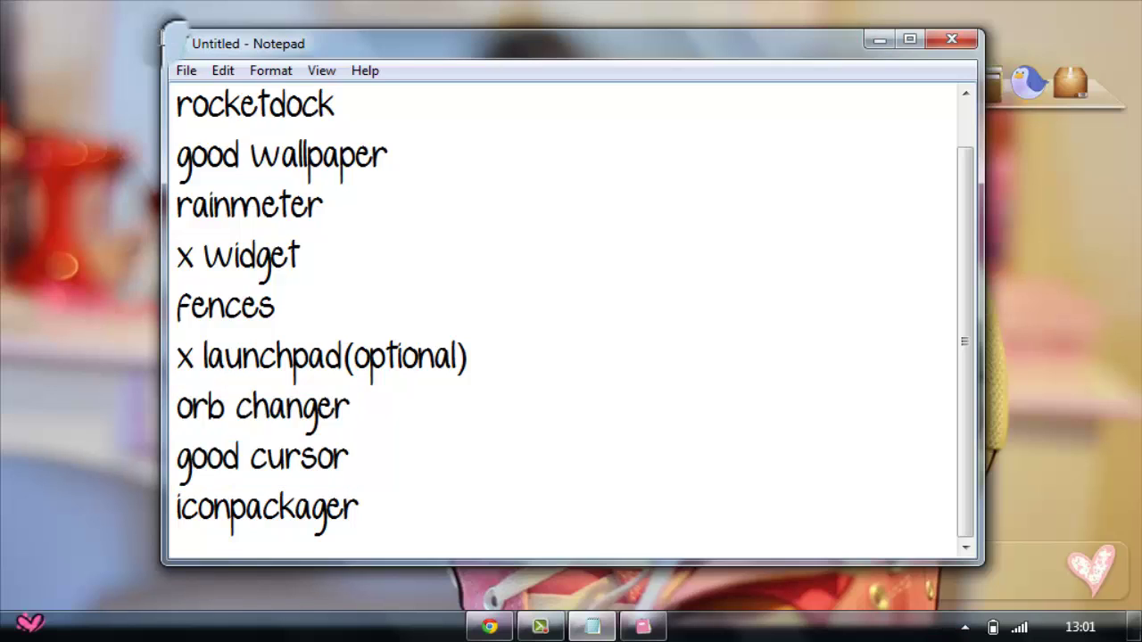
key("shift+Home")
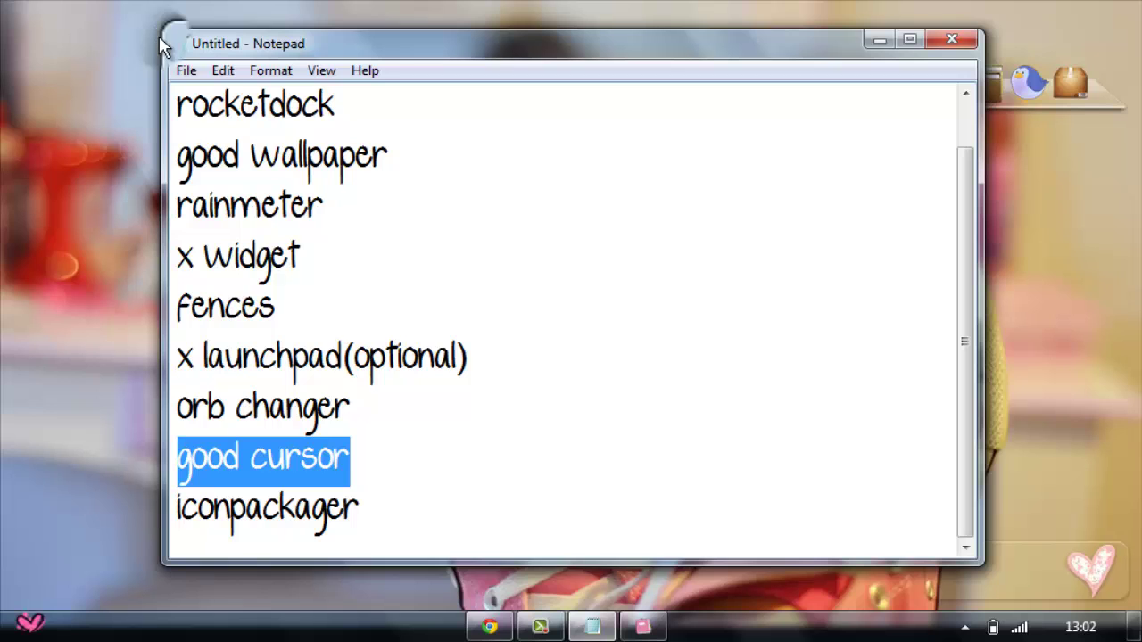
- Minimize Notepad to show the bare desktop and pause the screen recording
left_click(880, 39)
left_click_drag(913, 167, 149, 476)
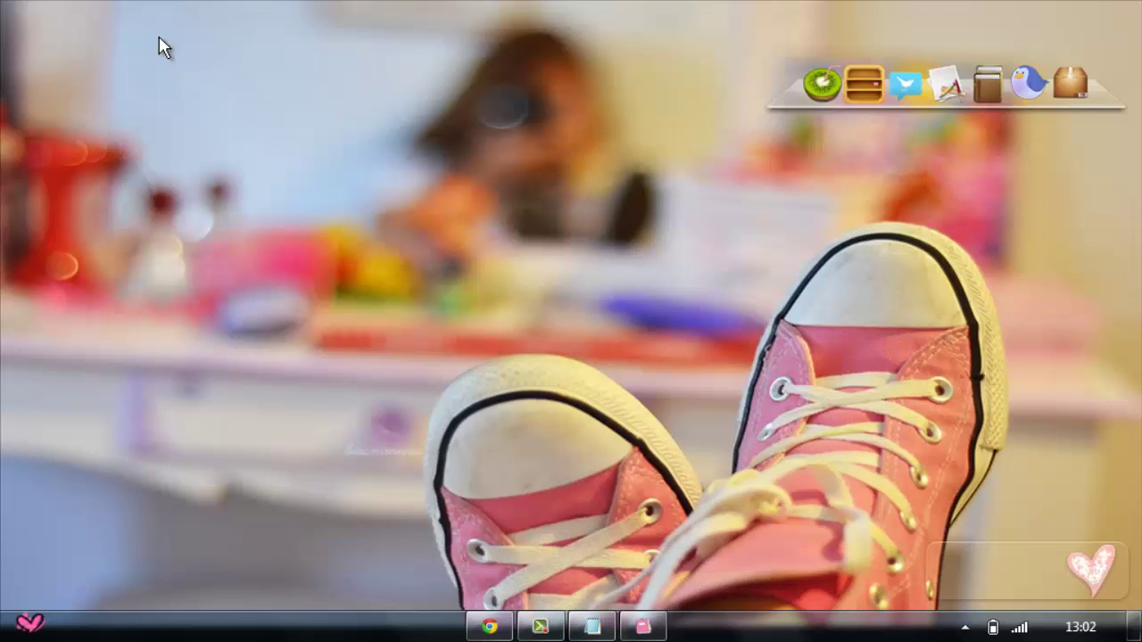
left_click(541, 626)
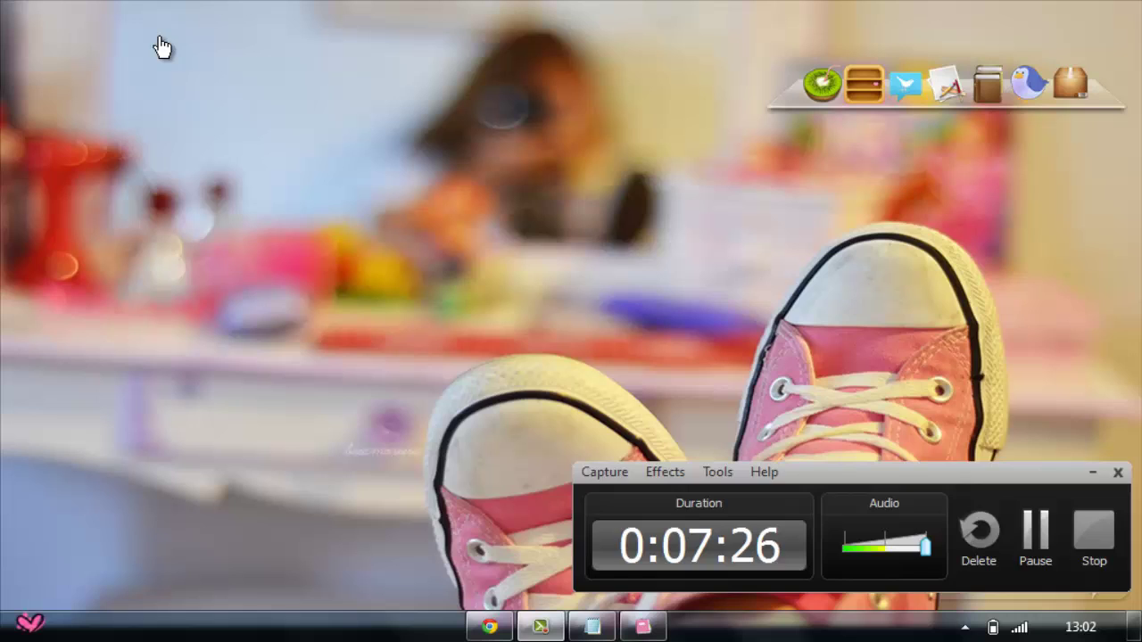
left_click(1036, 533)
left_click(540, 626)
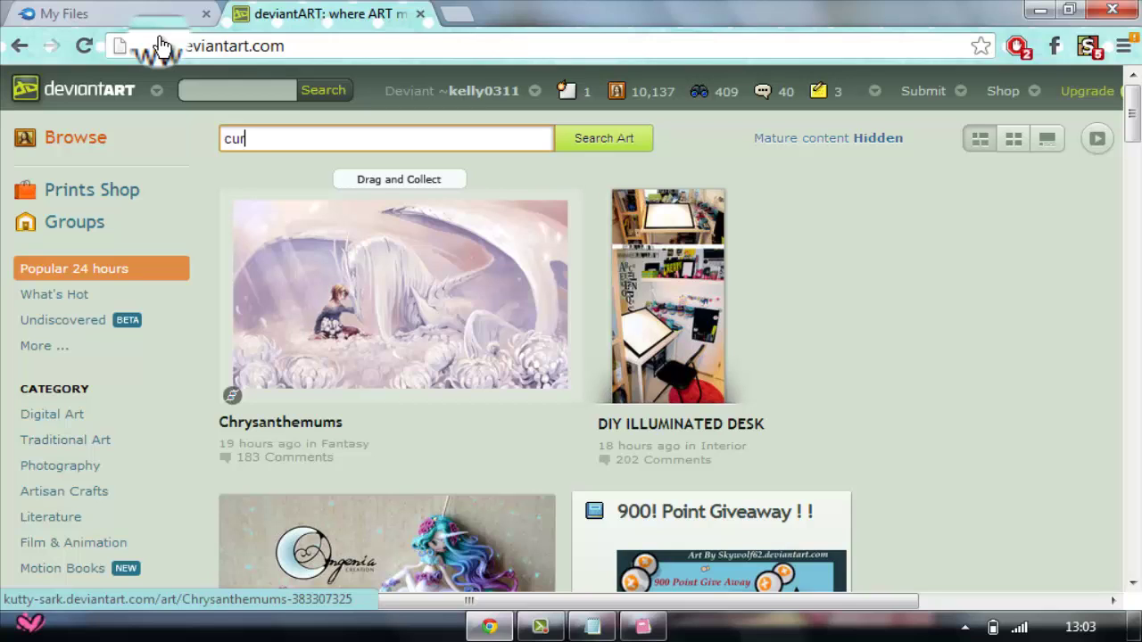
- Search deviantART in Chrome for "heart cursor" and browse the resulting cursor sets
key("ctrl+a")
key("BackSpace")
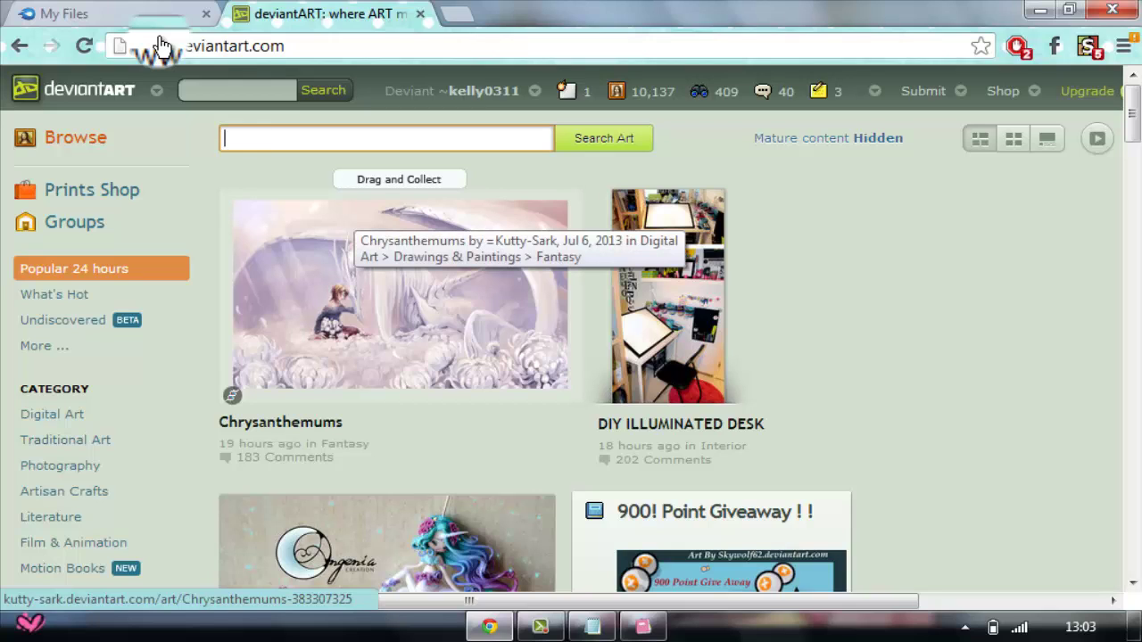
key("Return")
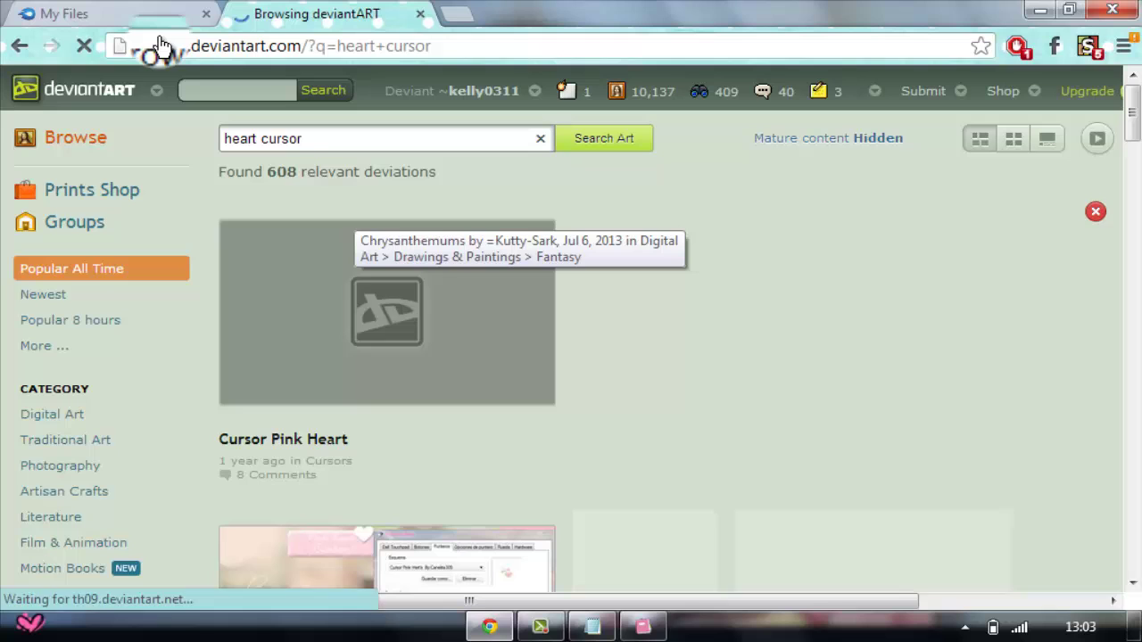
scroll(571, 322, "down", 4)
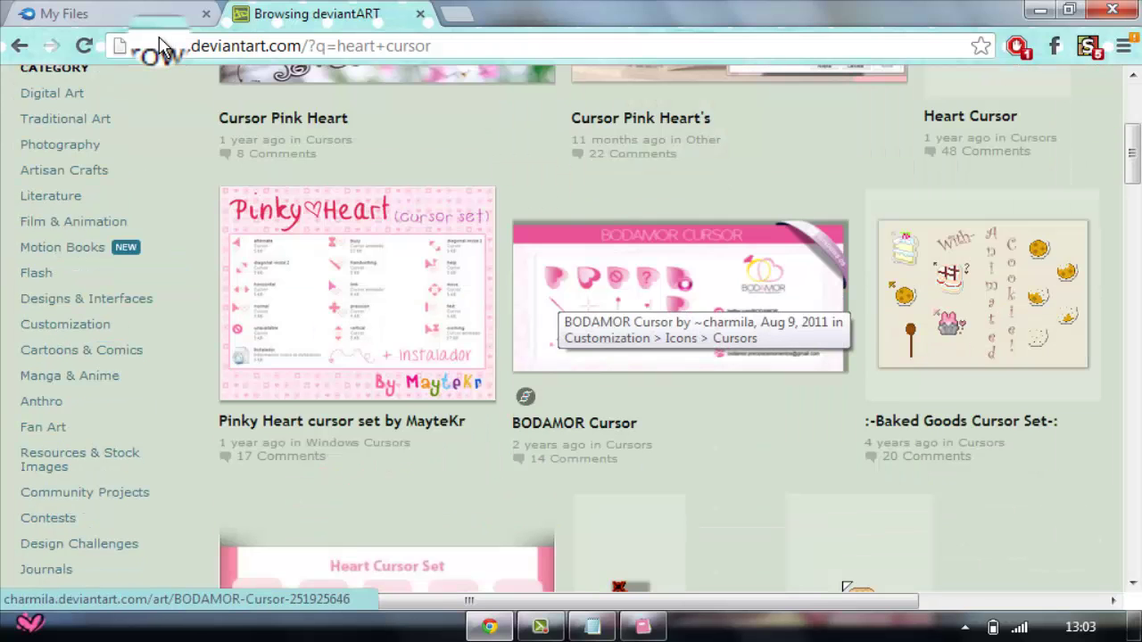
scroll(624, 312, "up", 1)
scroll(624, 313, "down", 5)
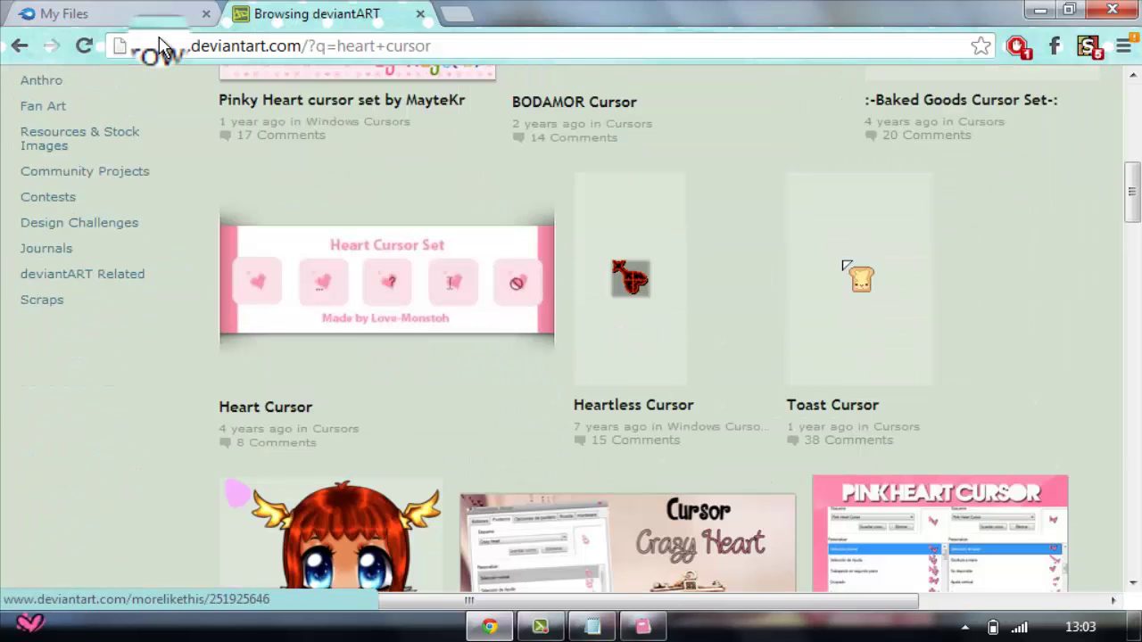
scroll(571, 312, "down", 3)
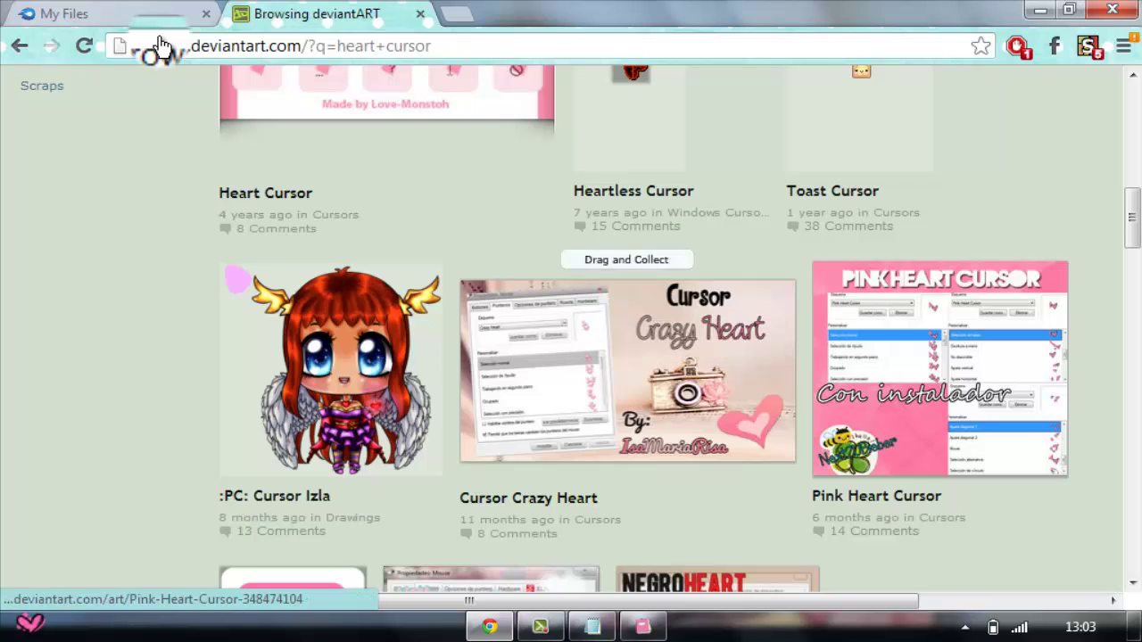
- Open the Cursor Crazy Heart page and view its description and download link
left_click(627, 371)
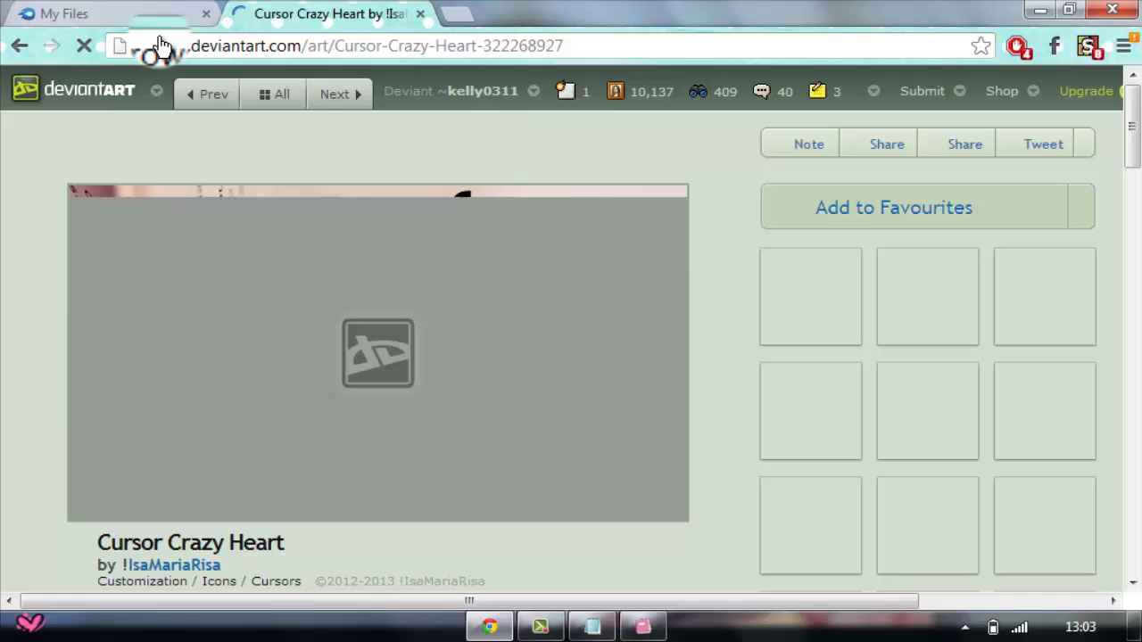
scroll(893, 196, "down", 3)
scroll(892, 205, "down", 3)
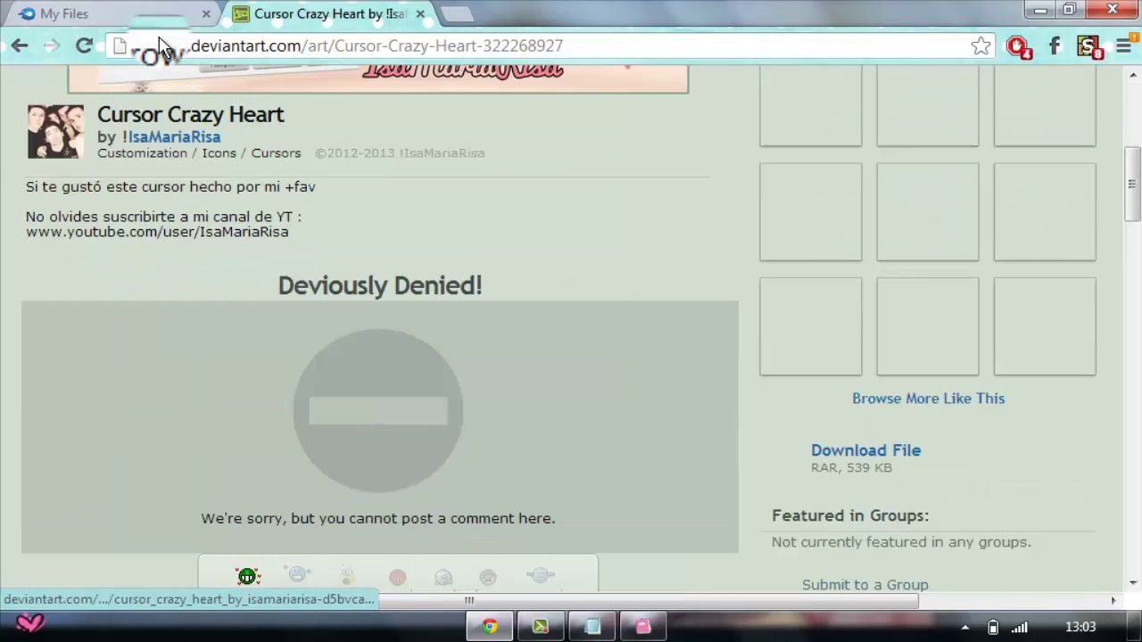
scroll(910, 215, "up", 6)
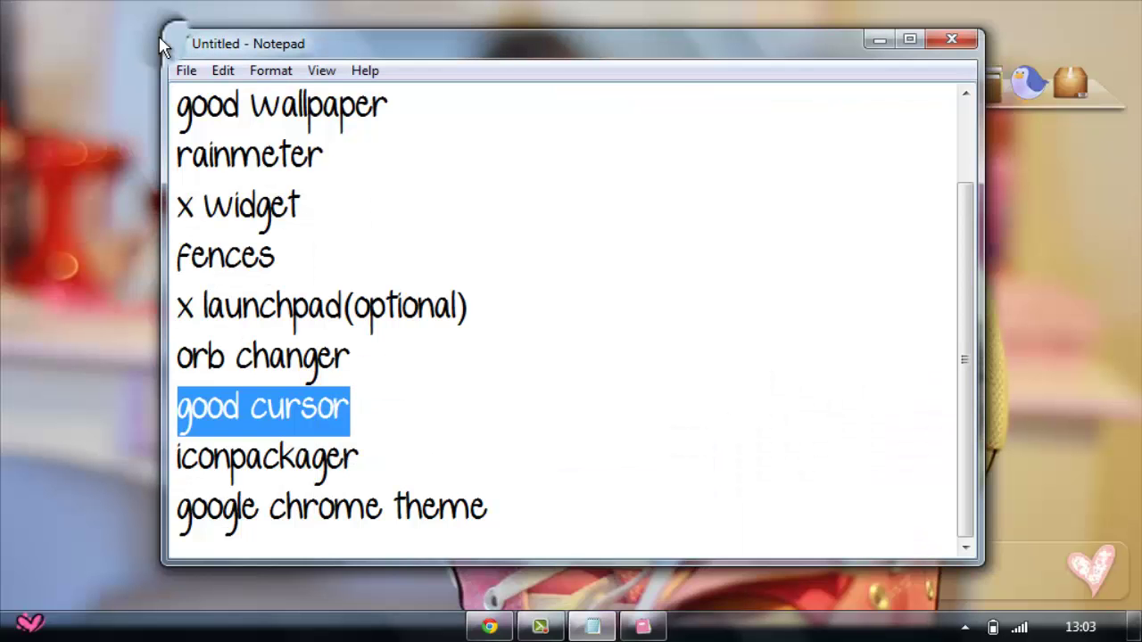
- Open Control Panel, search it for "mouse" and open the Mouse properties
left_click(30, 623)
left_click(332, 375)
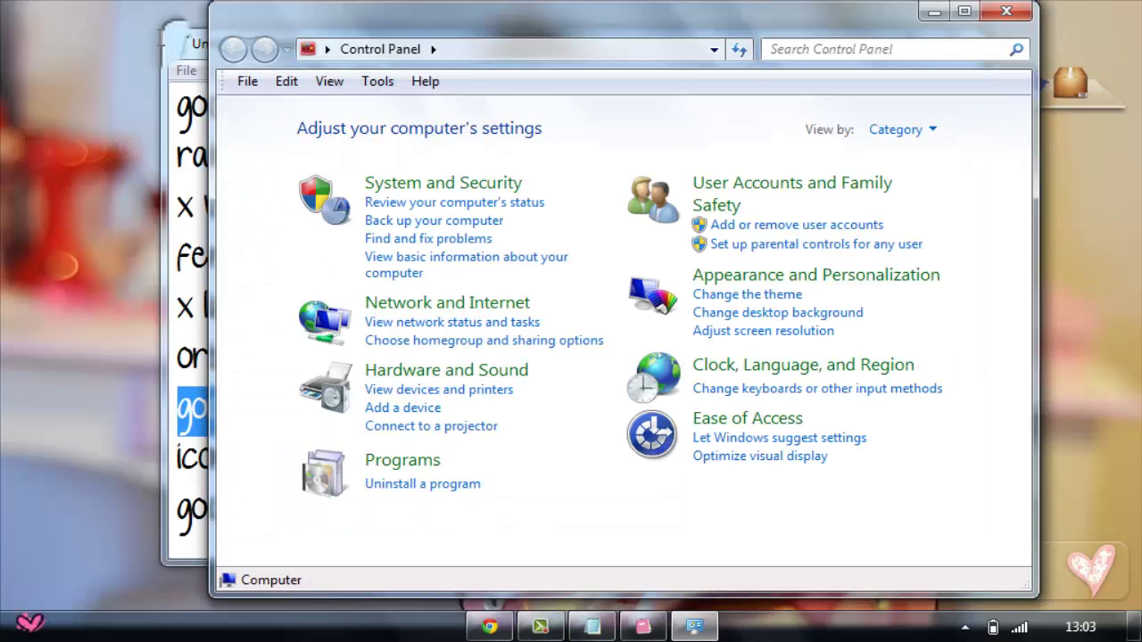
key("ctrl+e")
type("mou")
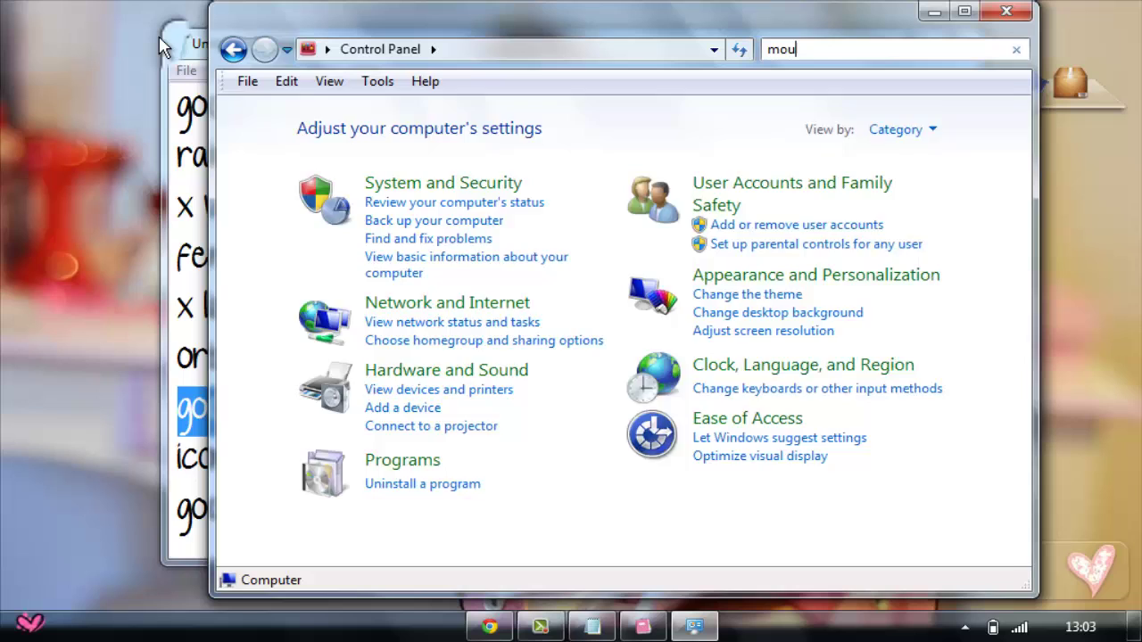
type("se")
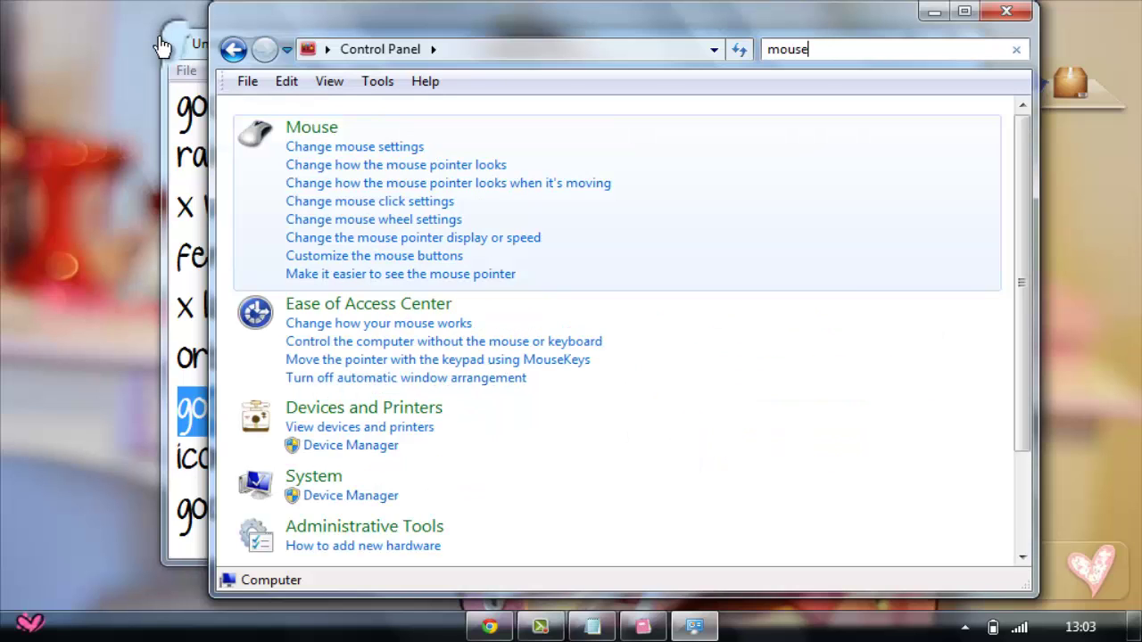
key("Return")
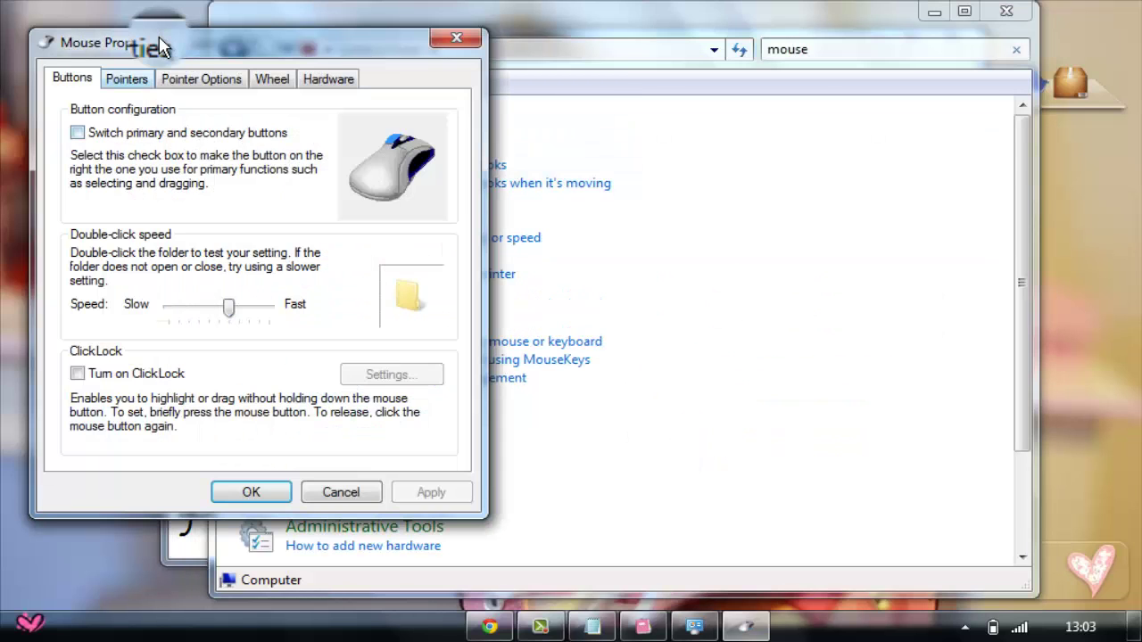
- Set the mouse pointer scheme to Mac OSX Cursor, confirm it and close Control Panel
key("ctrl+Tab")
key("alt+Down")
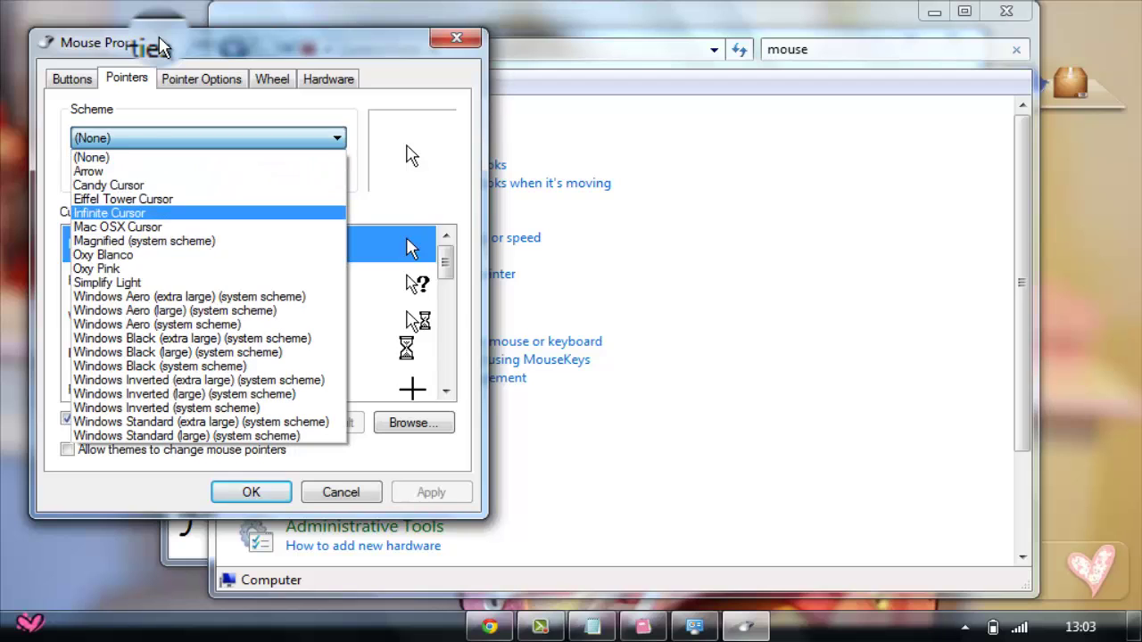
key("Down")
key("Return")
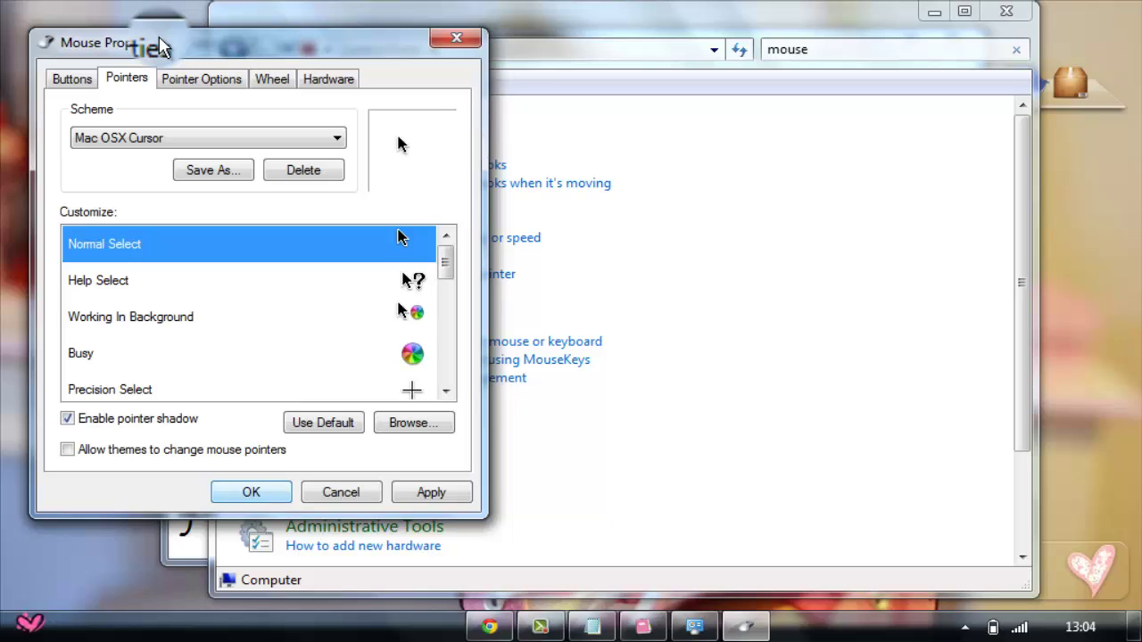
key("Return")
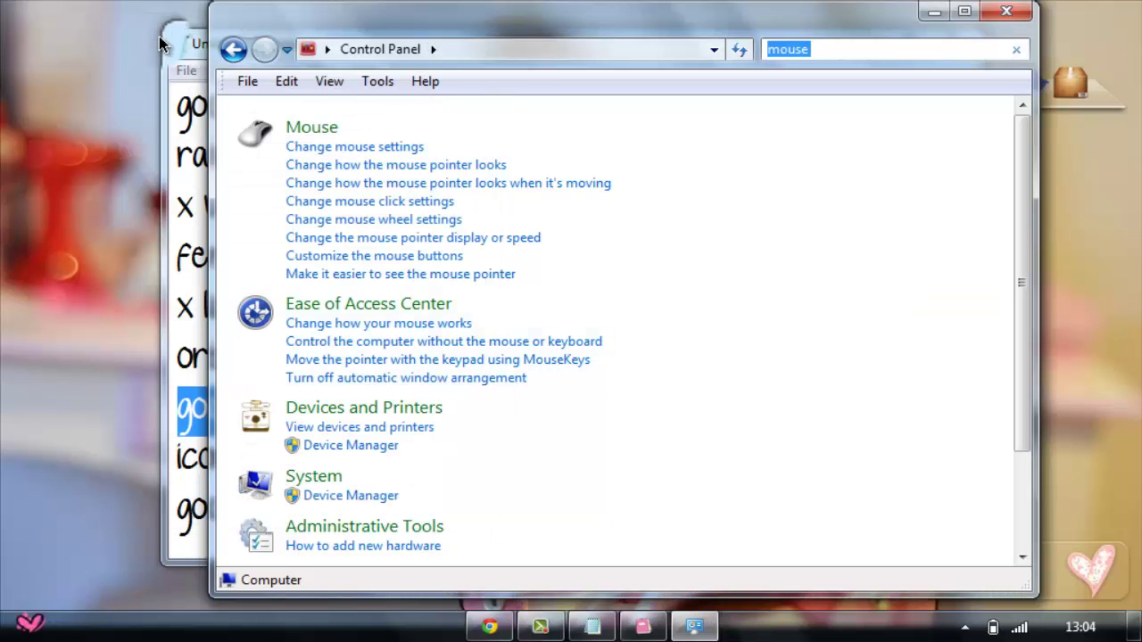
key("alt+F4")
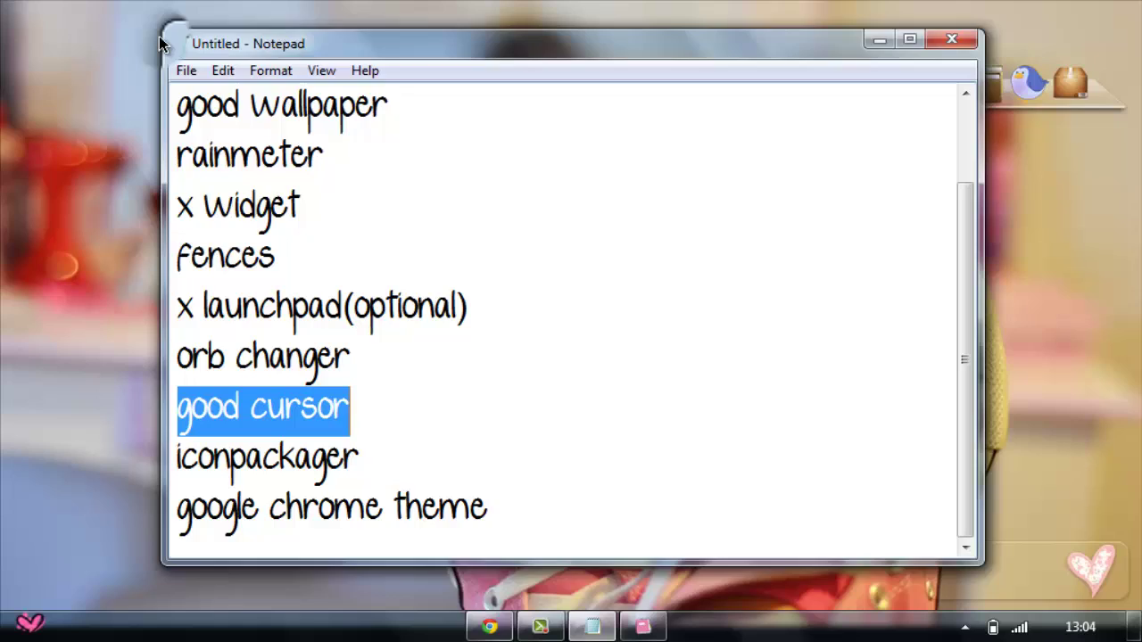
- Highlight iconpackager in the Notepad list of required tools
key("alt+Tab")
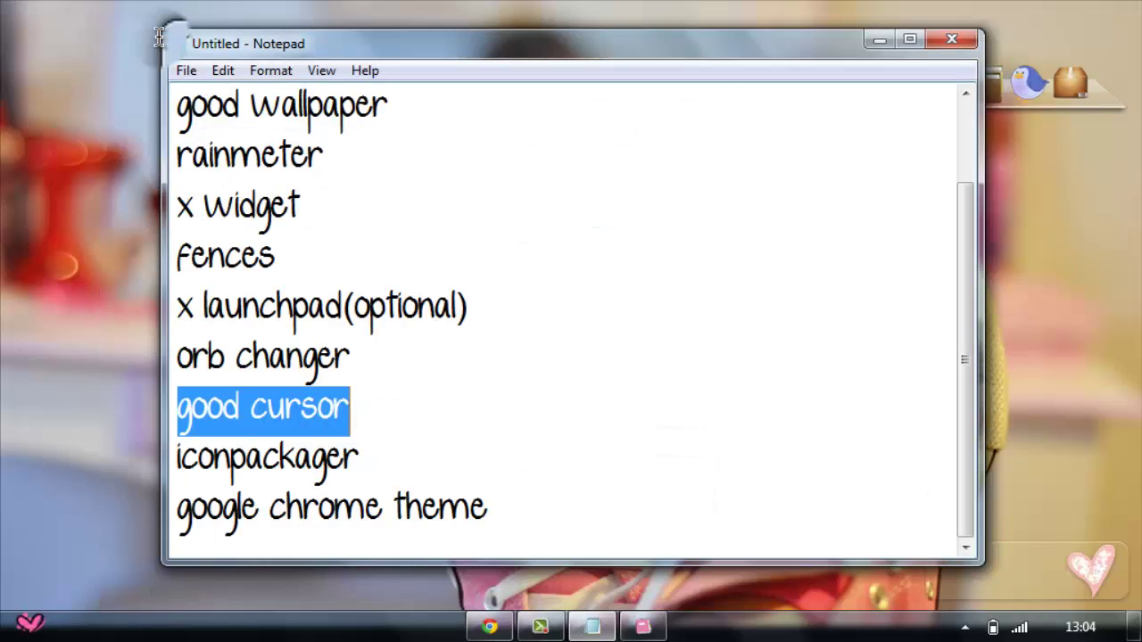
left_click(159, 40)
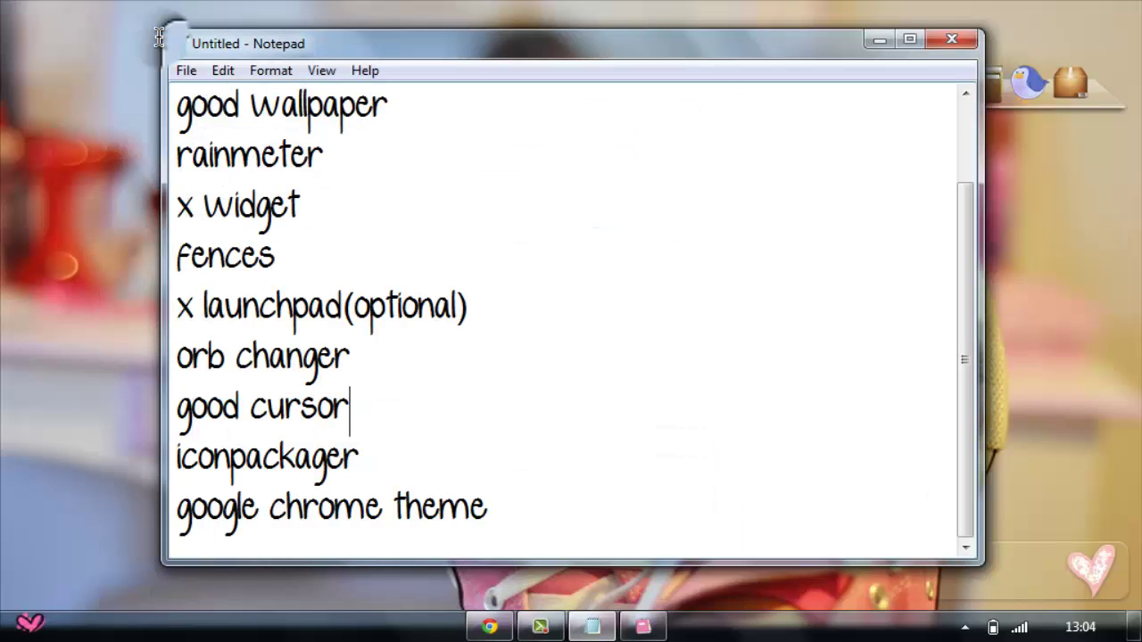
key("Down")
key("shift+Home")
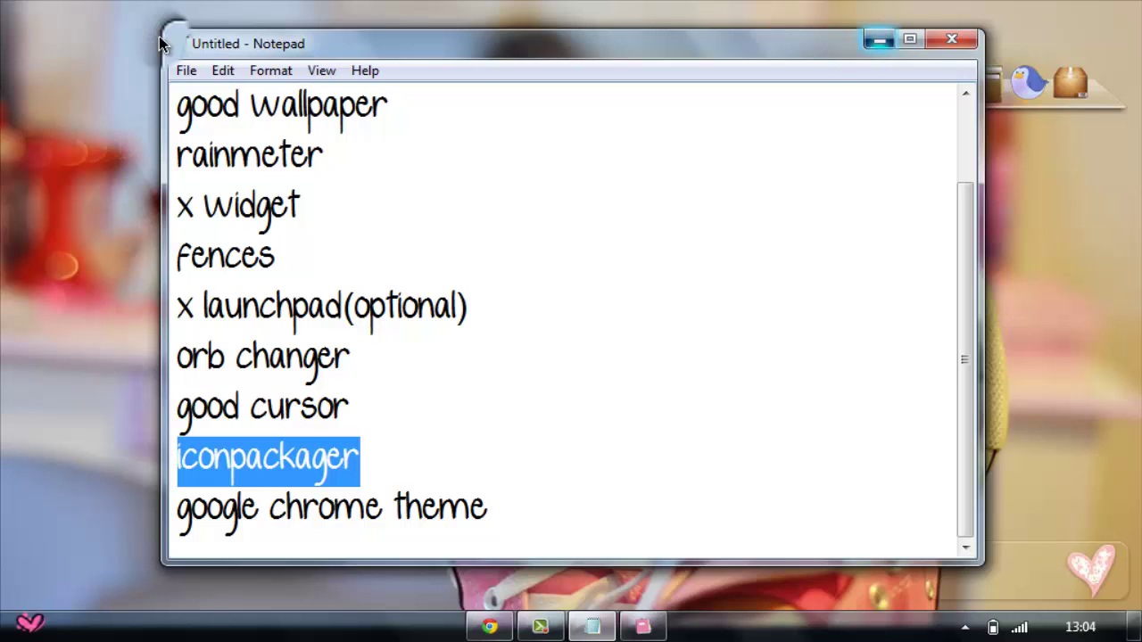
- Minimize Notepad, view the customized folder icons in the Libraries window and close it
left_click(879, 39)
left_click(850, 113)
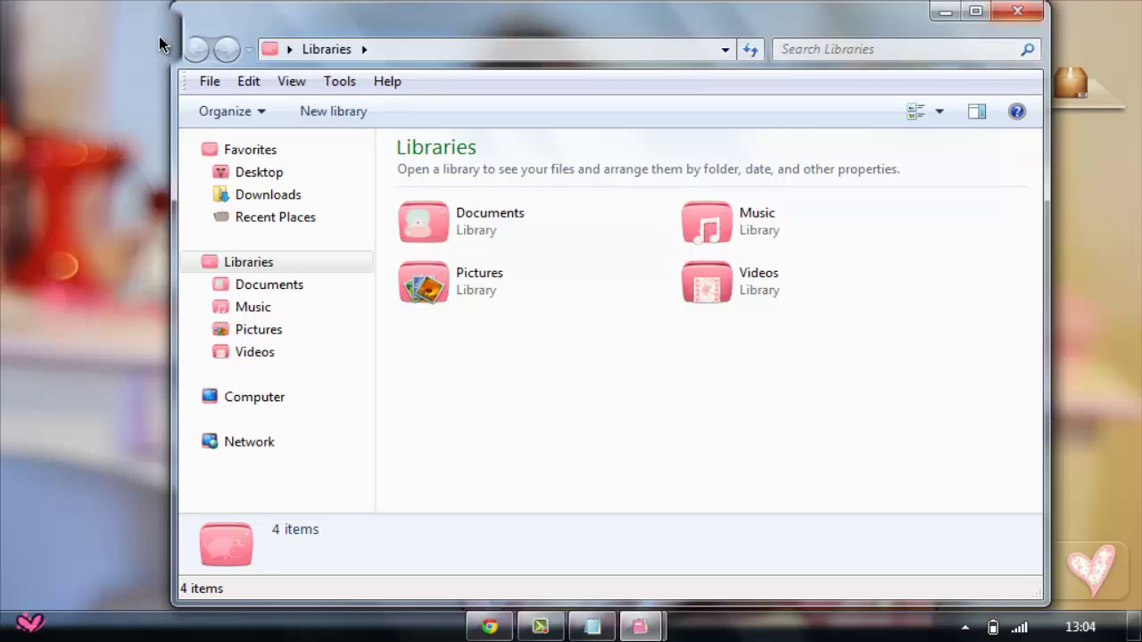
key("alt+F4")
left_click_drag(332, 82, 1141, 516)
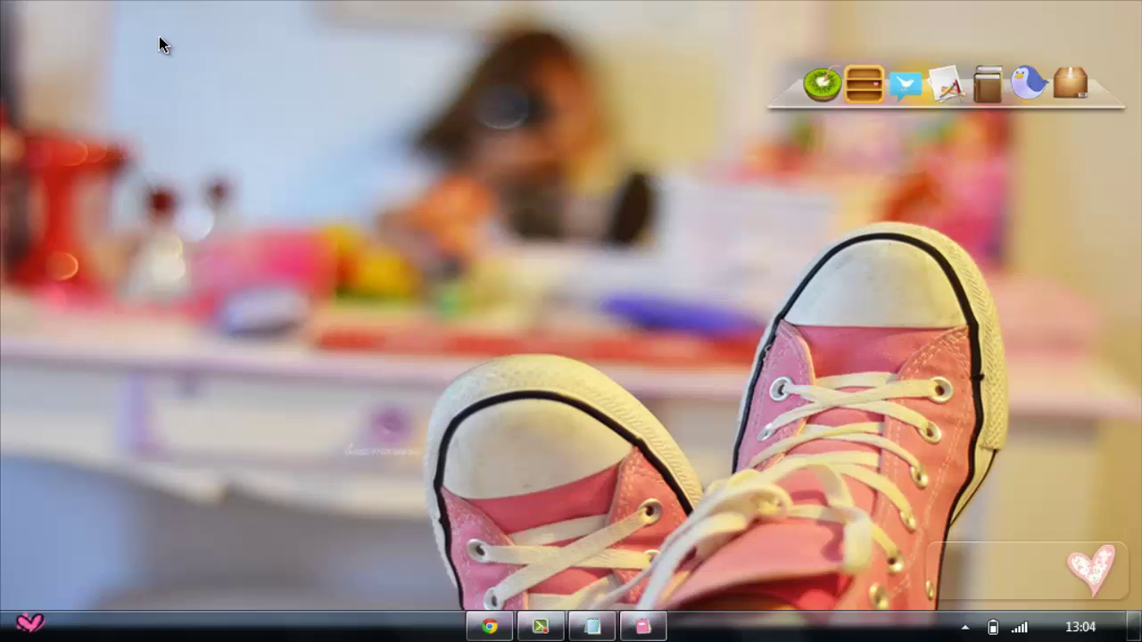
- View google chrome theme in the Notepad list, switch to Chrome to show its theme in a new tab, and return to the desktop
key("super+shift+t")
key("super+shift+t")
key("super+shift+t")
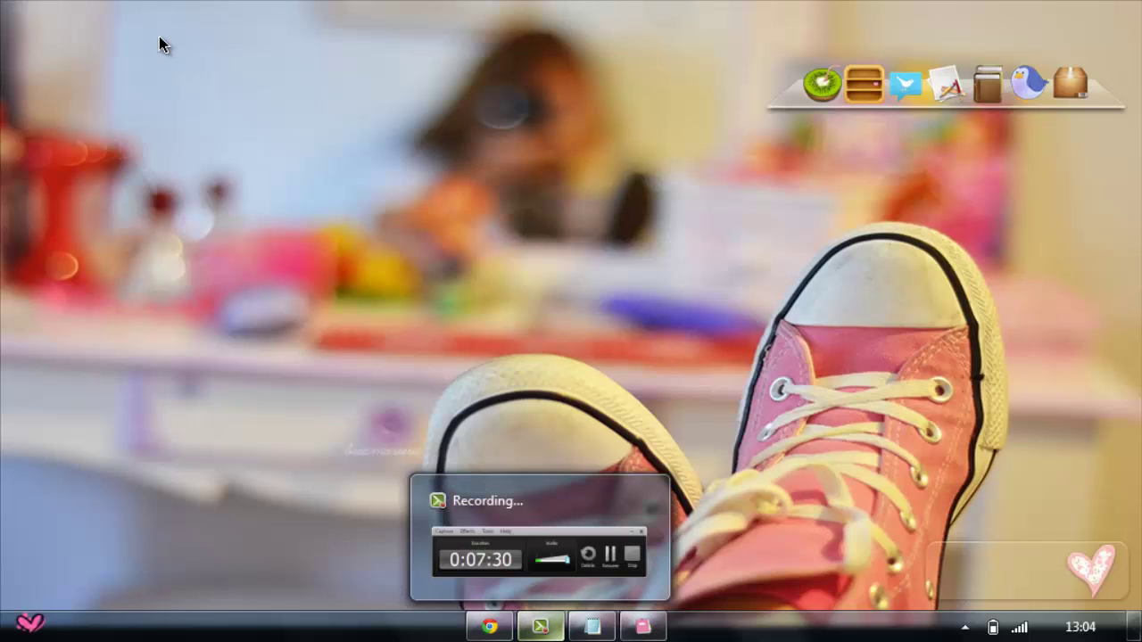
key("Return")
key("alt+Tab")
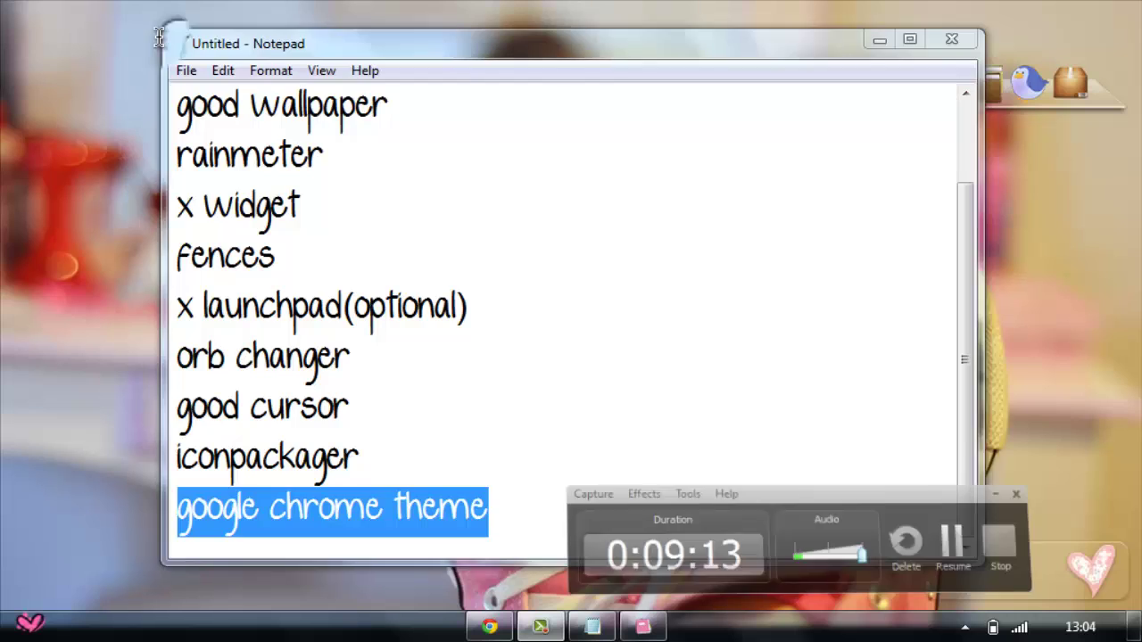
key("alt+Tab")
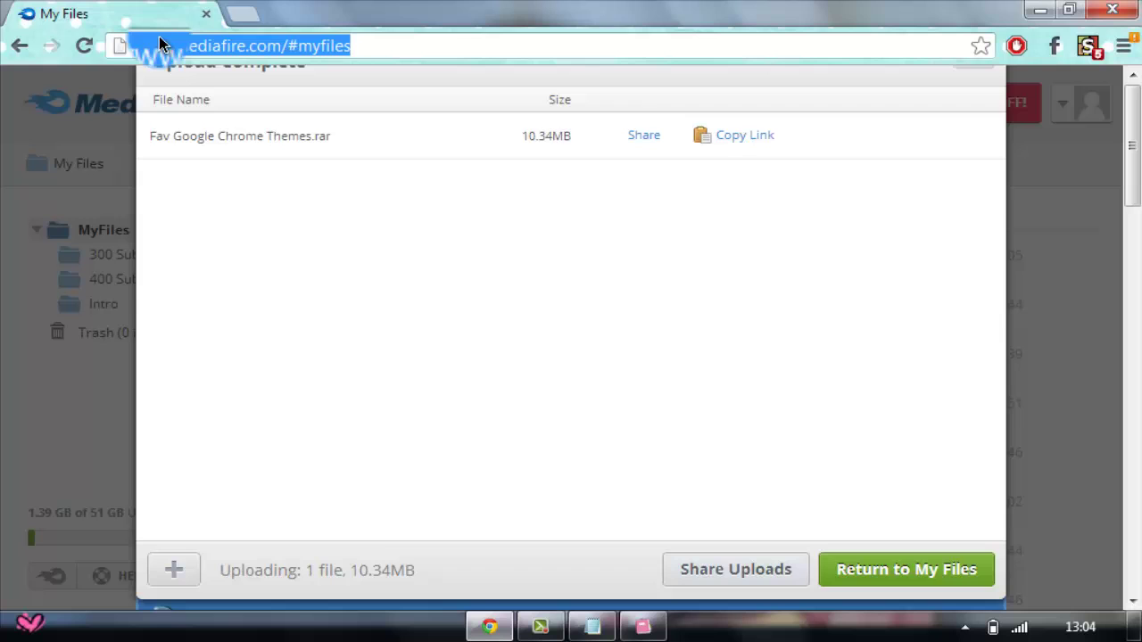
key("ctrl+t")
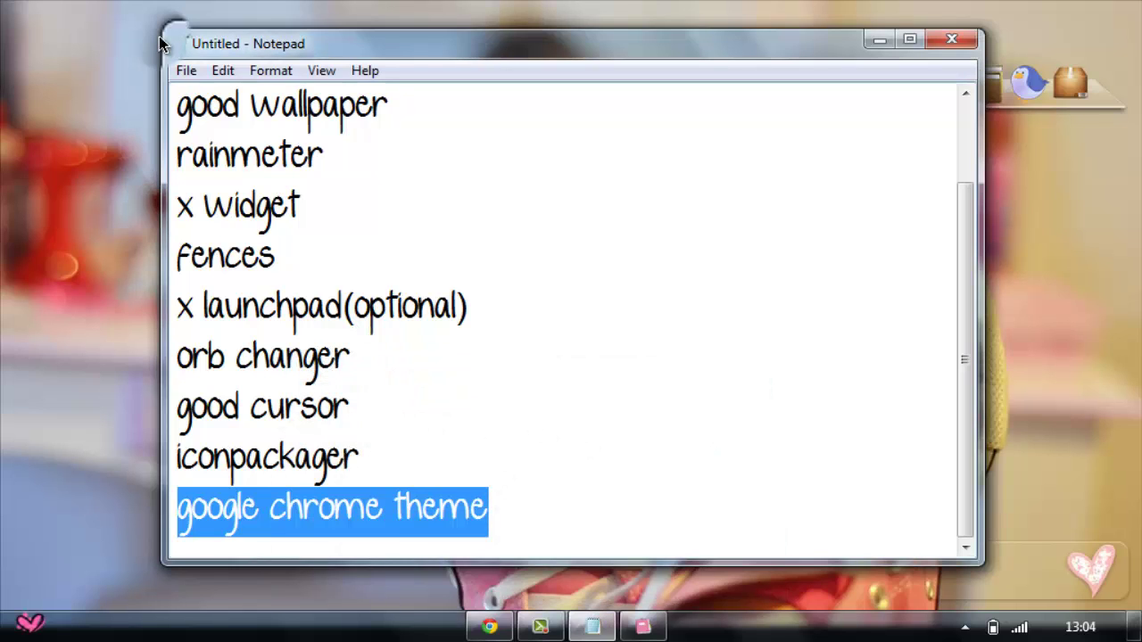
key("super+d")
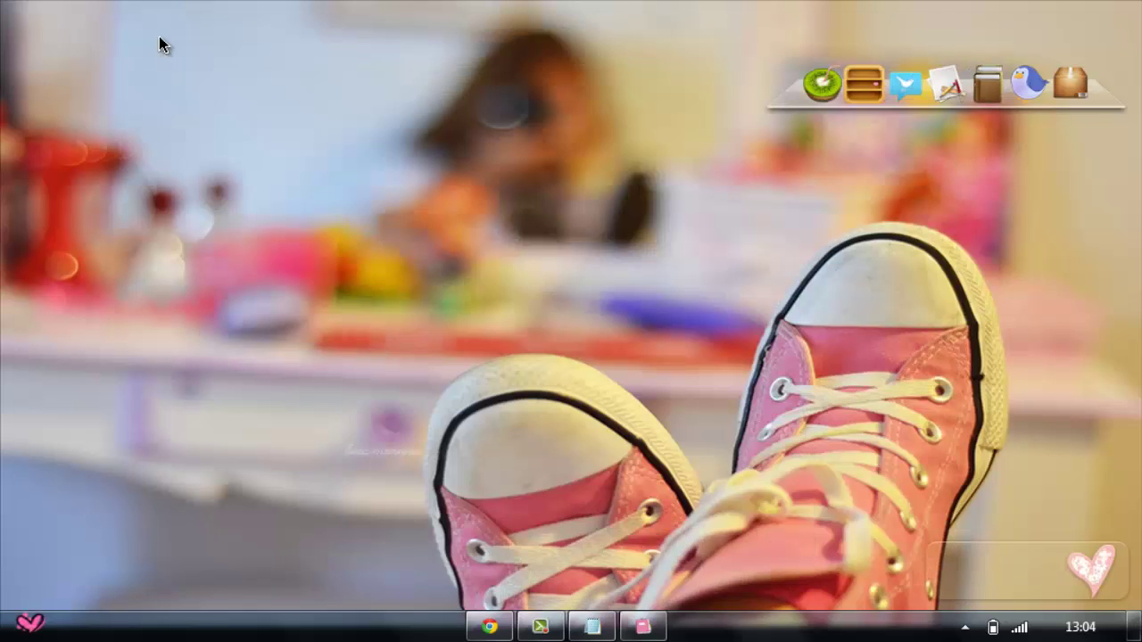
- Open the desktop's Personalization settings, reduce the window color intensity to its minimum and save the changes
right_click(314, 109)
left_click(385, 492)
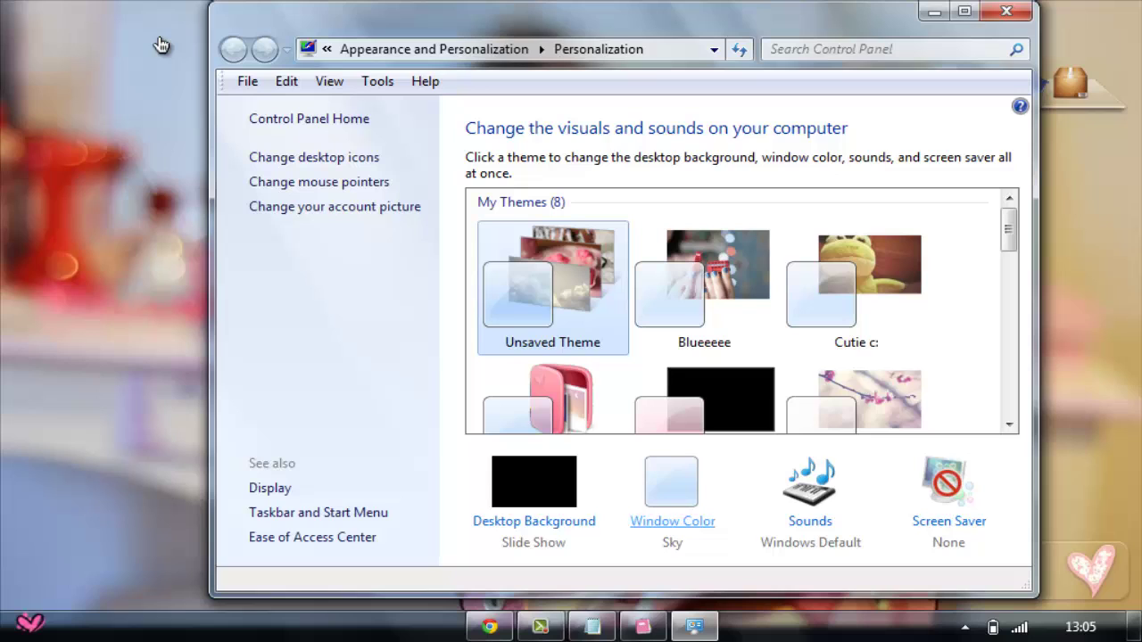
left_click(672, 521)
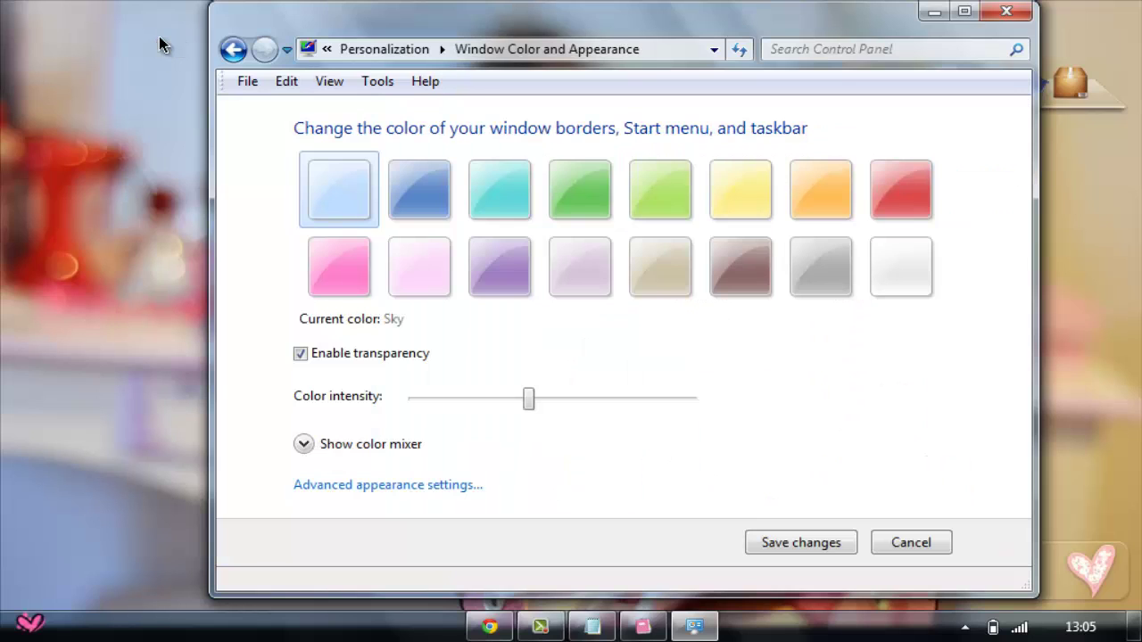
left_click_drag(528, 399, 414, 398)
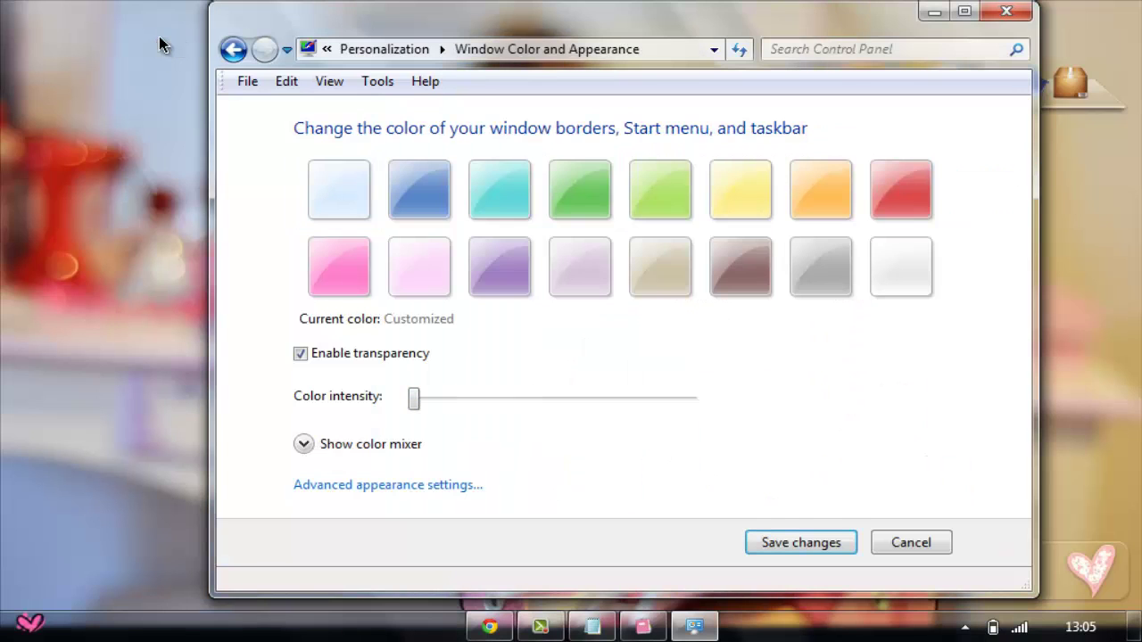
left_click(801, 543)
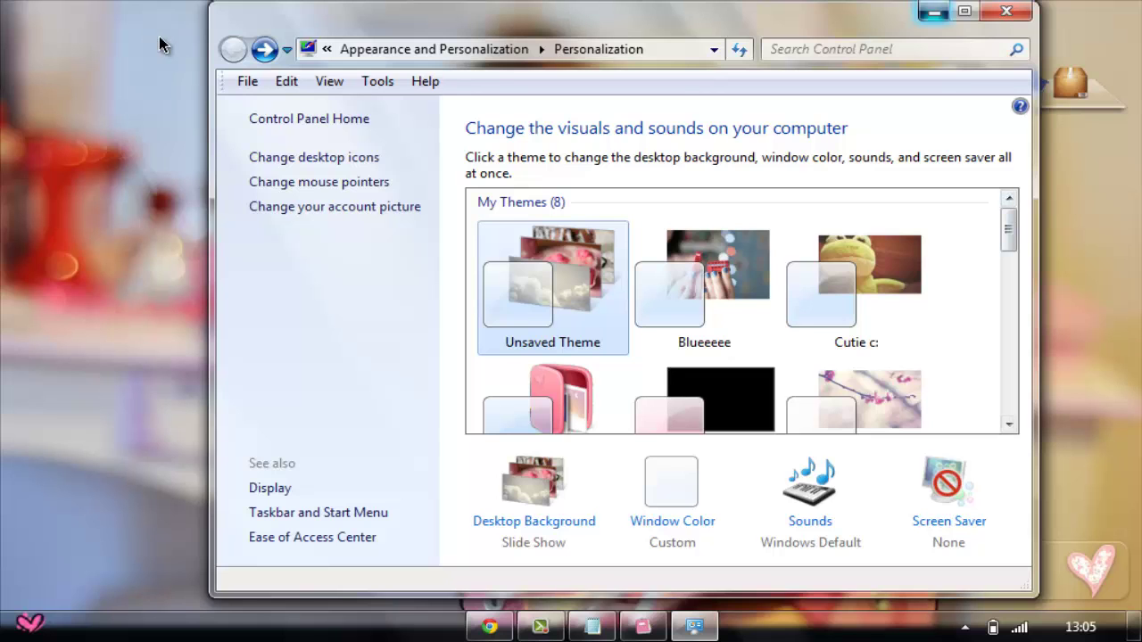
- Minimize Personalization and draw selection rectangles across the empty desktop to view their color
left_click(934, 12)
left_click_drag(815, 368, 312, 95)
left_click_drag(280, 84, 663, 452)
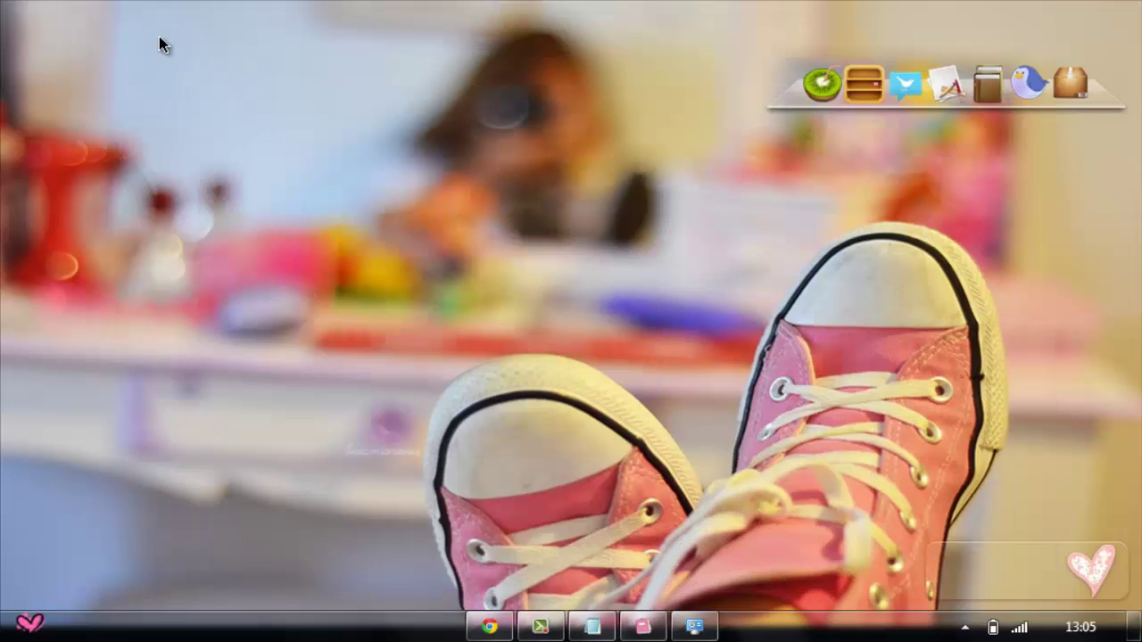
mouse_move(690, 291)
left_mouse_down()
mouse_move(372, 146)
mouse_move(175, 10)
mouse_move(1088, 562)
left_mouse_up()
left_click_drag(725, 312, 405, 458)
- Dismiss the desktop options and close the minimized Windows Explorer window
right_click(398, 397)
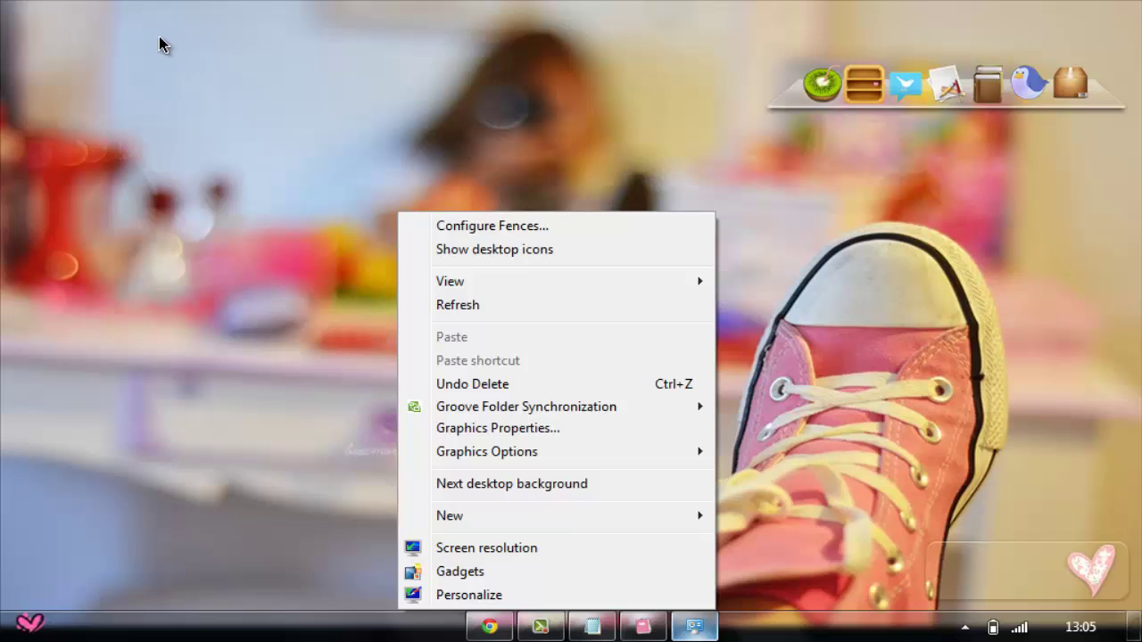
right_click(644, 626)
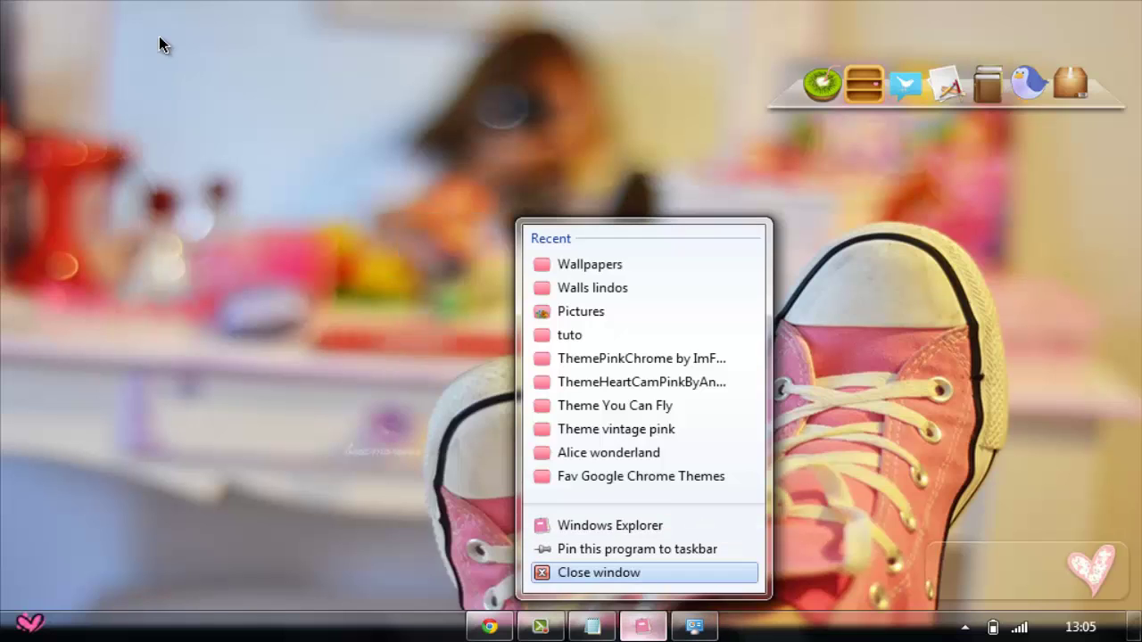
left_click(600, 573)
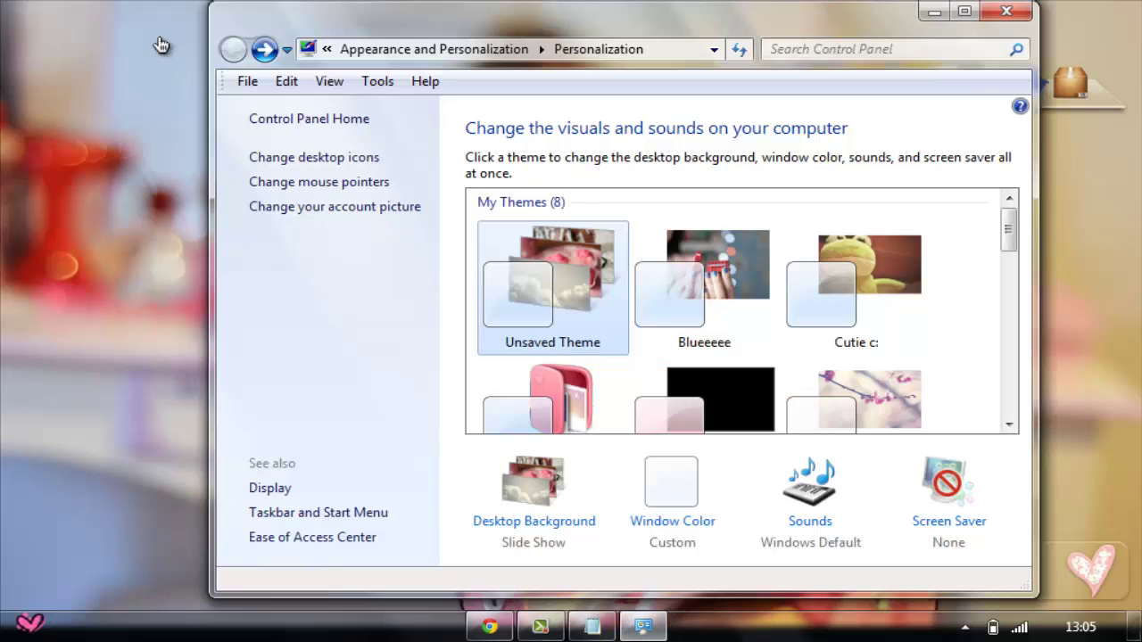
- Open the advanced appearance settings of Window Color
left_click(672, 521)
left_click(388, 485)
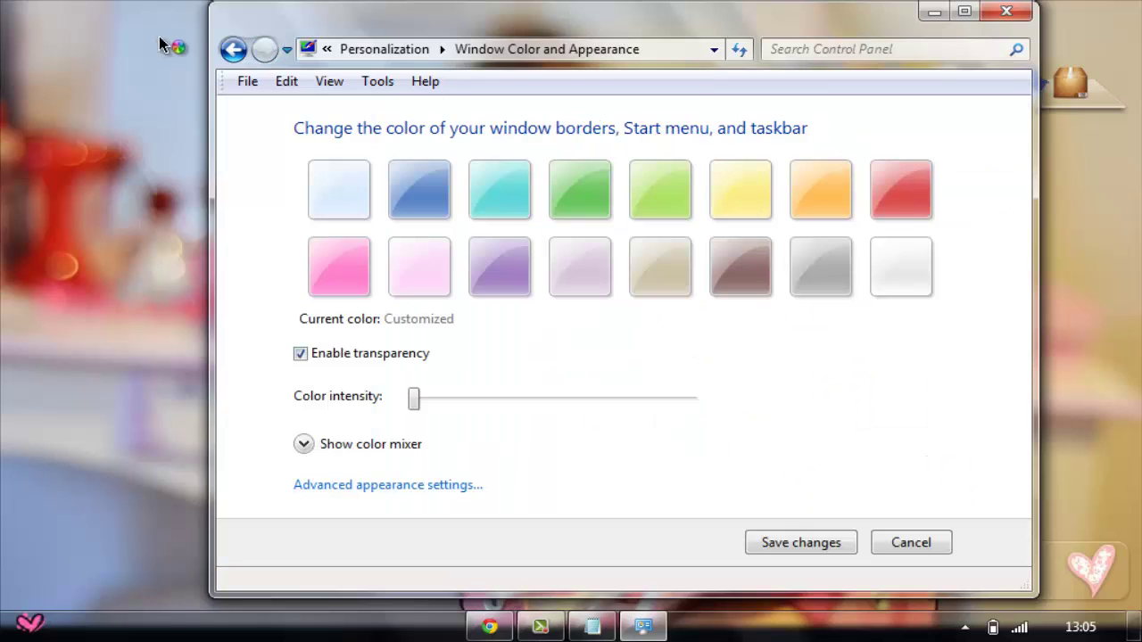
key("Return")
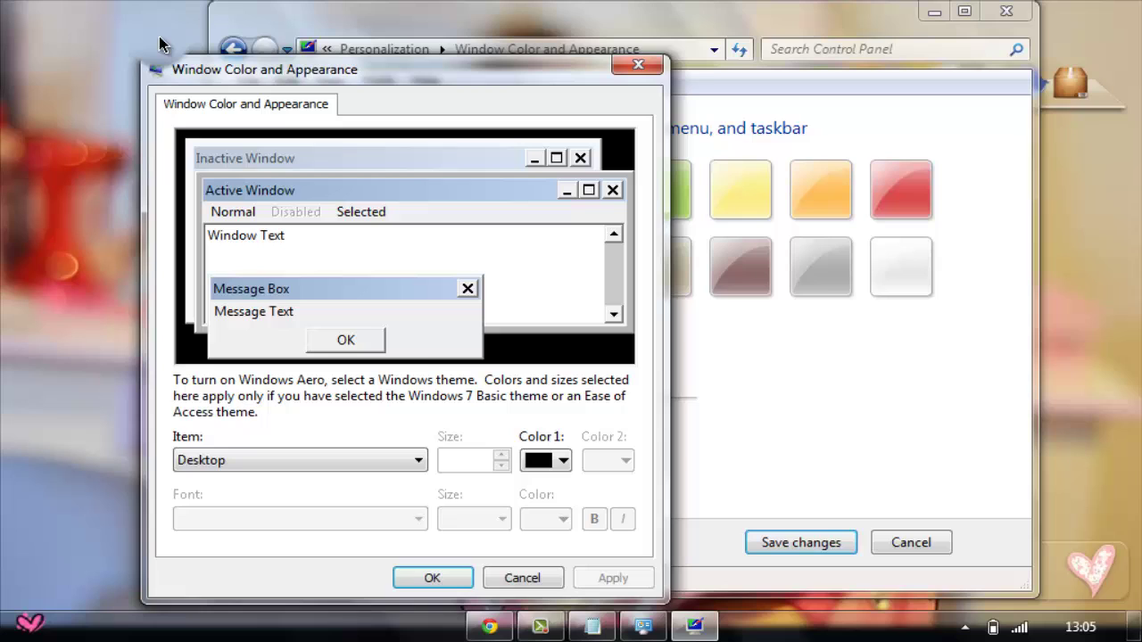
- Look through the list of customizable appearance items and select 3D Objects
left_click(301, 461)
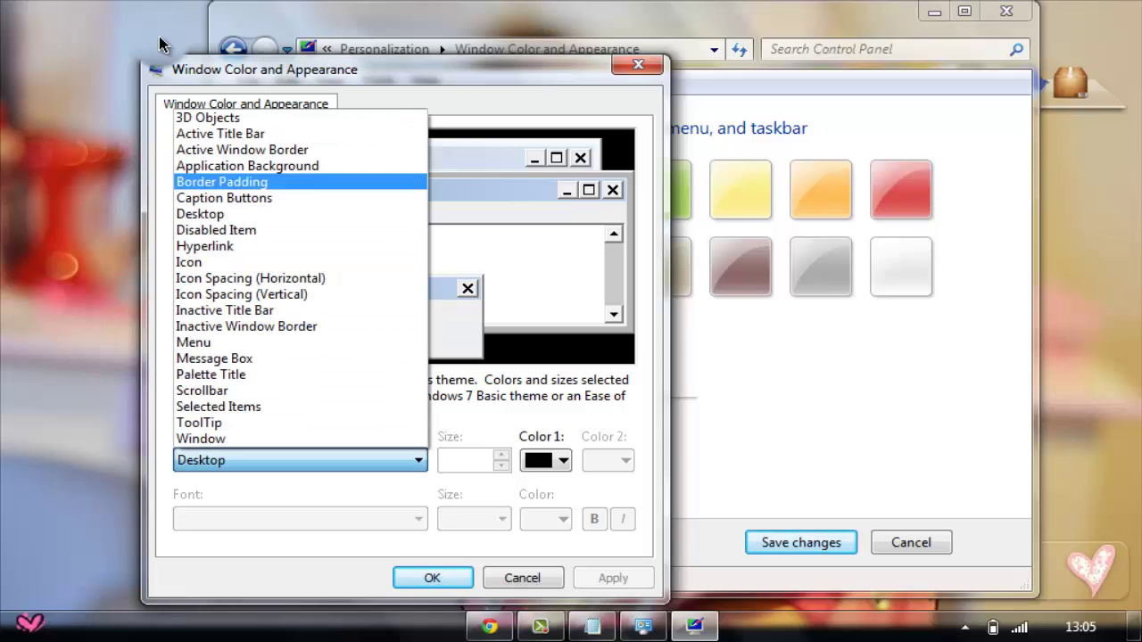
key("Down")
key("Down")
key("Down")
key("Down")
key("Down")
key("Down")
key("Down")
key("Down")
key("Down")
key("Down")
key("Down")
key("Down")
key("Down")
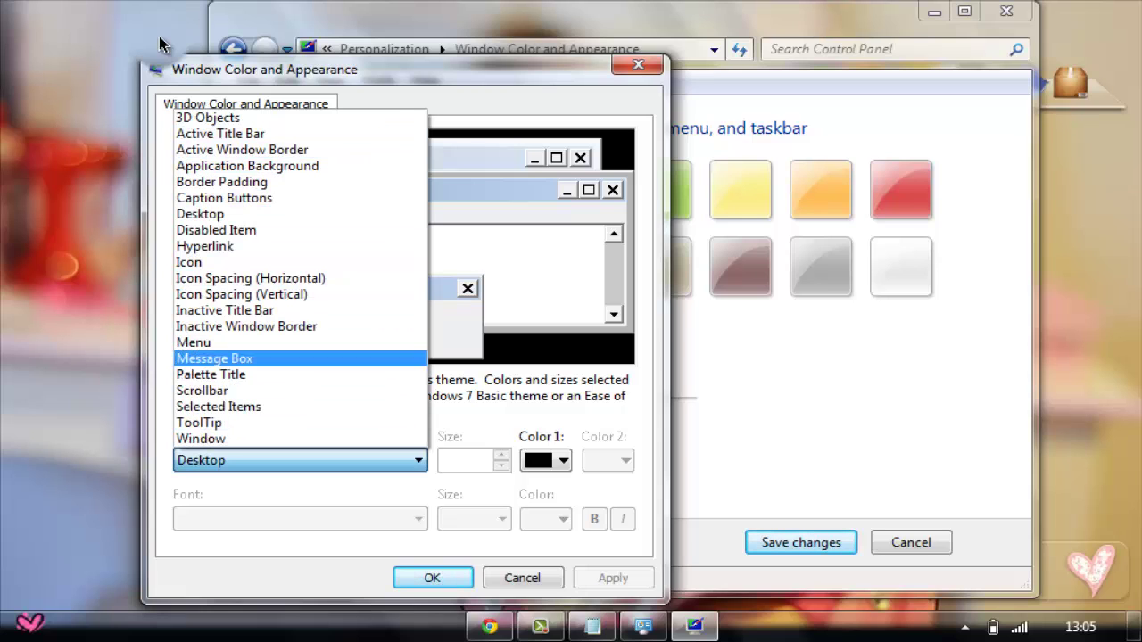
key("Down")
key("Down")
key("Up")
key("Up")
key("Up")
key("Up")
key("Up")
key("Up")
key("Up")
key("Up")
key("Up")
key("Up")
key("Up")
key("Up")
key("Up")
key("Up")
key("Up")
key("Up")
key("Up")
key("Return")
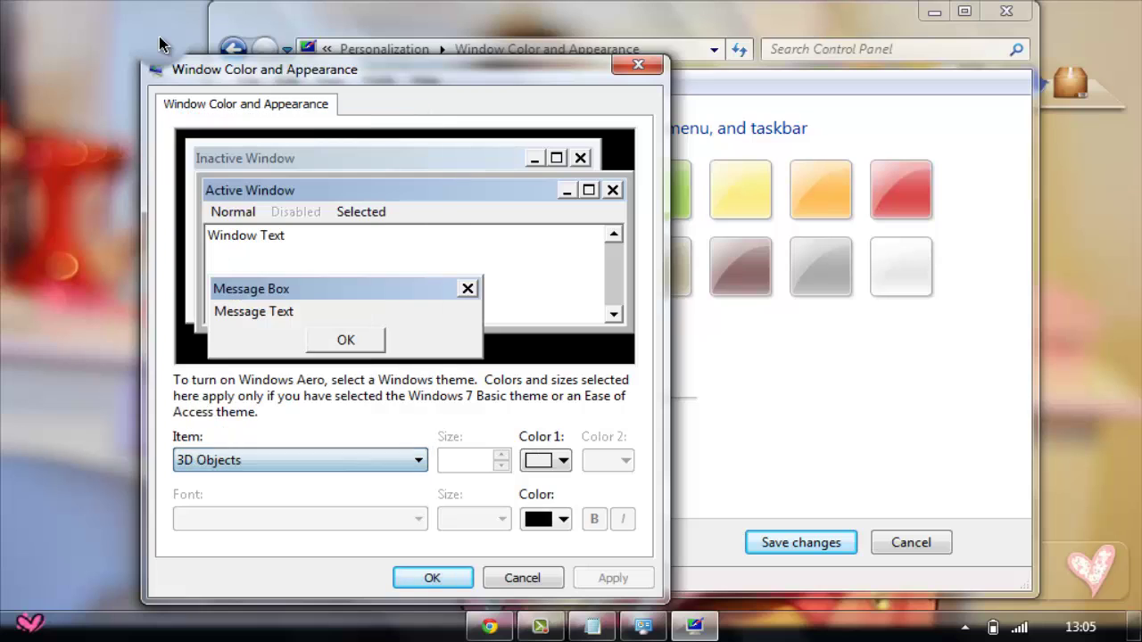
- Select the Active Title Bar item, view the fonts available for it and reopen the item list
key("Down")
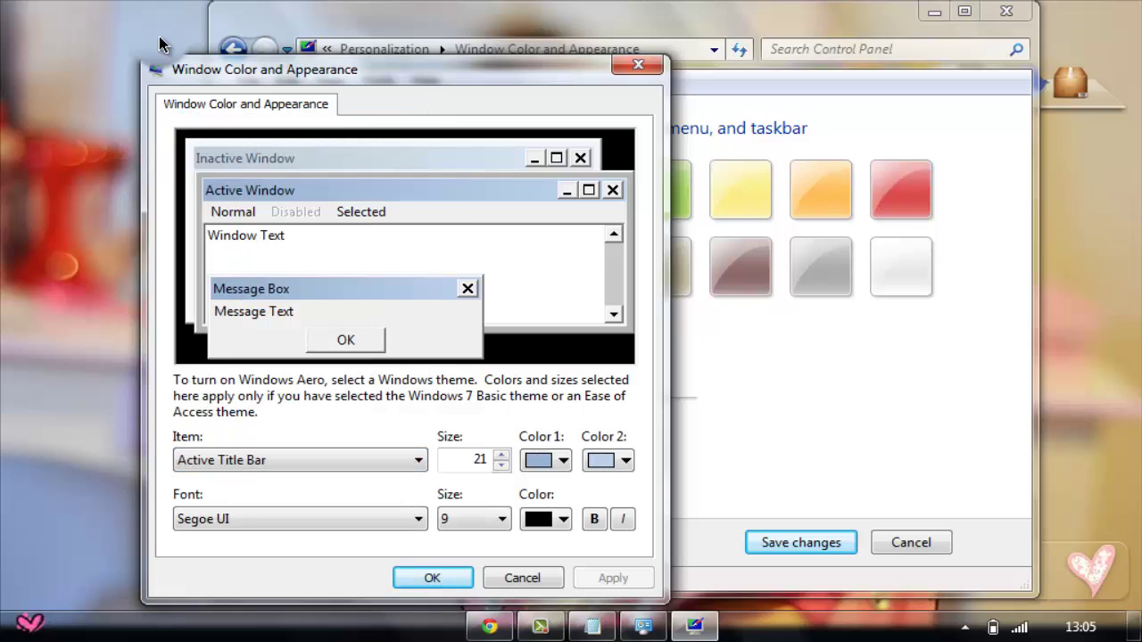
left_click(300, 520)
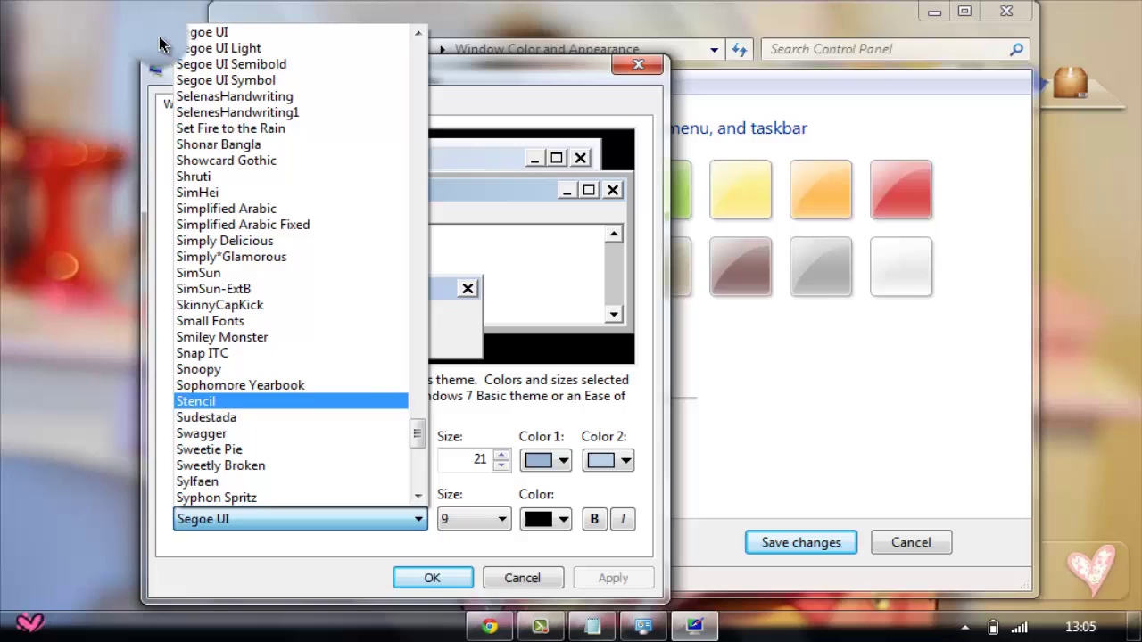
left_click(299, 519)
key("shift+Tab")
key("shift+Tab")
key("shift+Tab")
key("shift+Tab")
key("alt+Down")
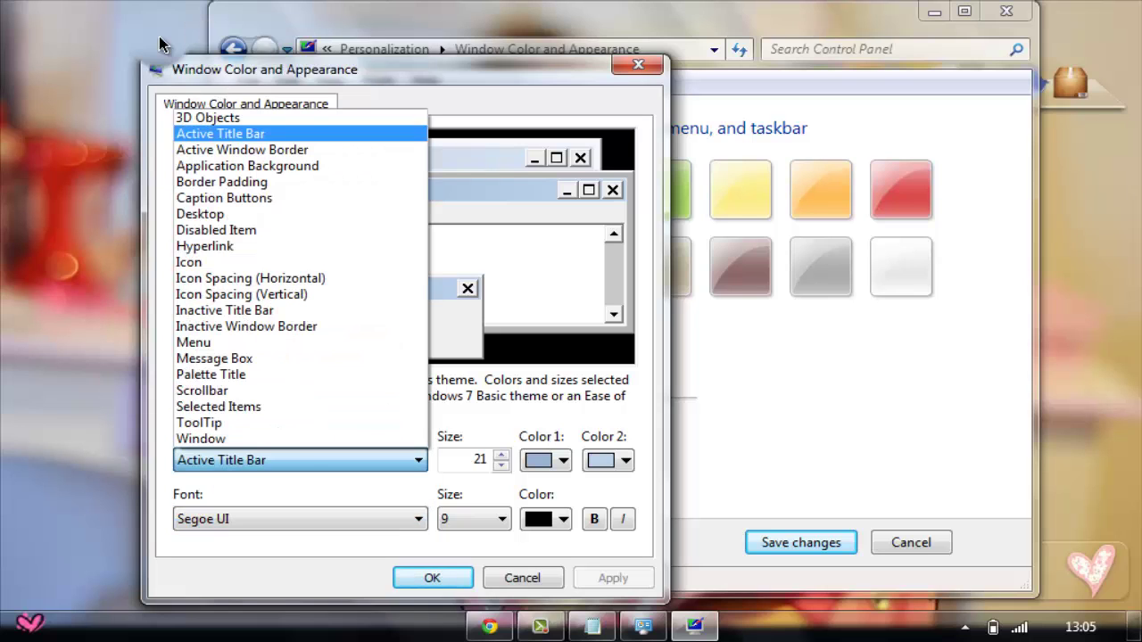
- Check the Scrollbar and Application Background items, select Icon and view its available fonts
left_click(203, 391)
left_click(300, 461)
left_click(247, 166)
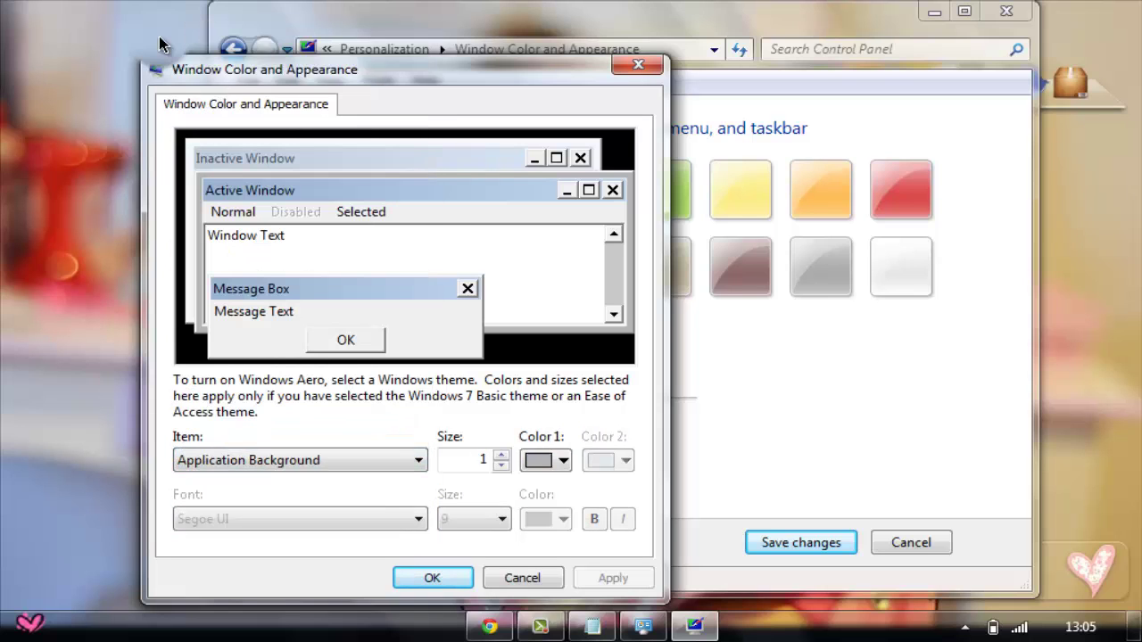
key("Down")
key("Down")
key("Down")
key("Down")
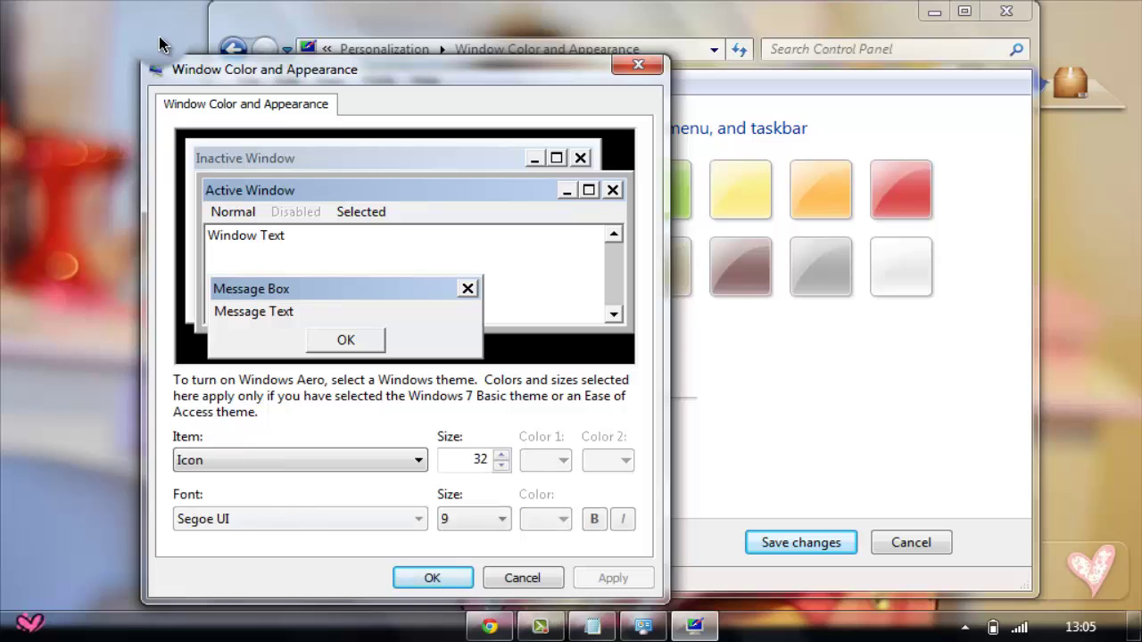
key("Up")
key("Tab")
key("alt+Down")
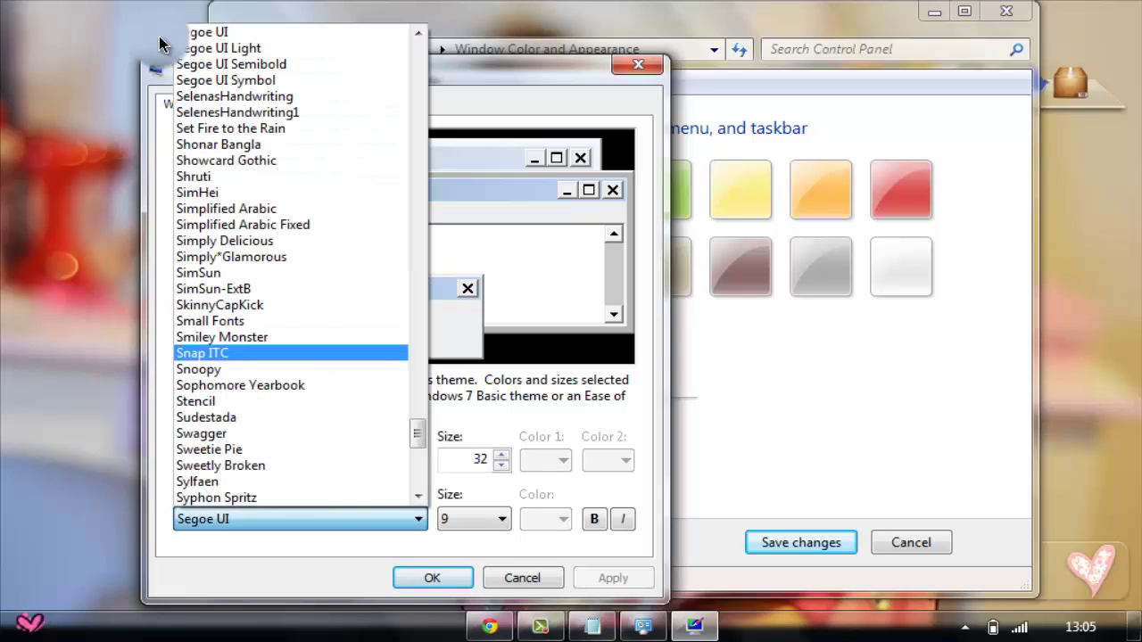
key("Escape")
- Choose Selected Items as the appearance item to customize
key("shift+Tab")
key("alt+Down")
type("se")
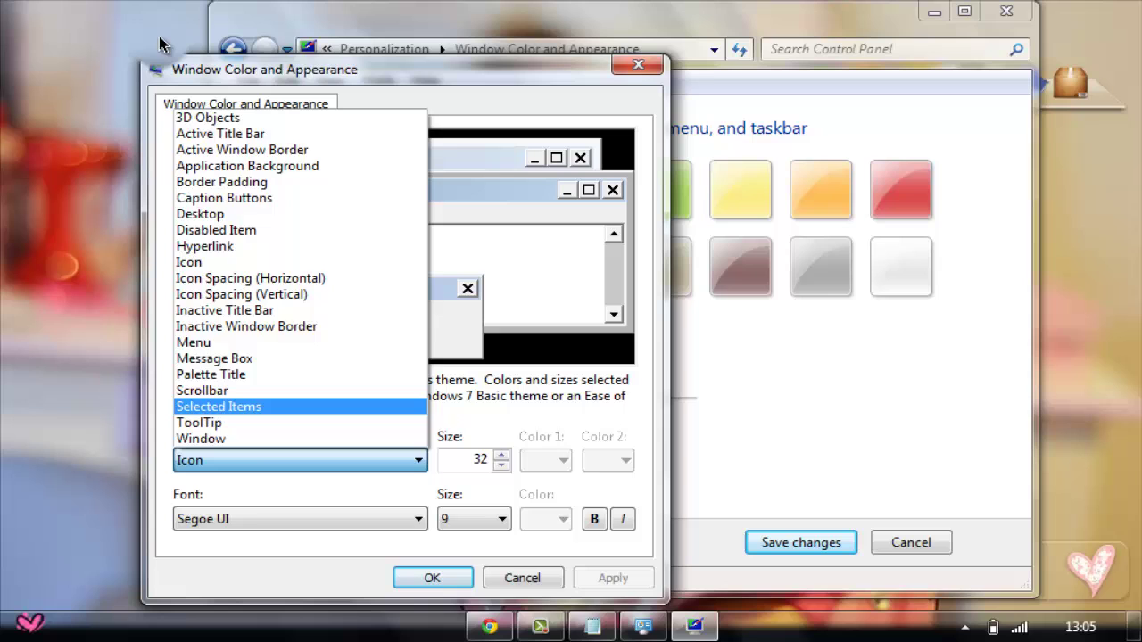
key("Return")
key("Tab")
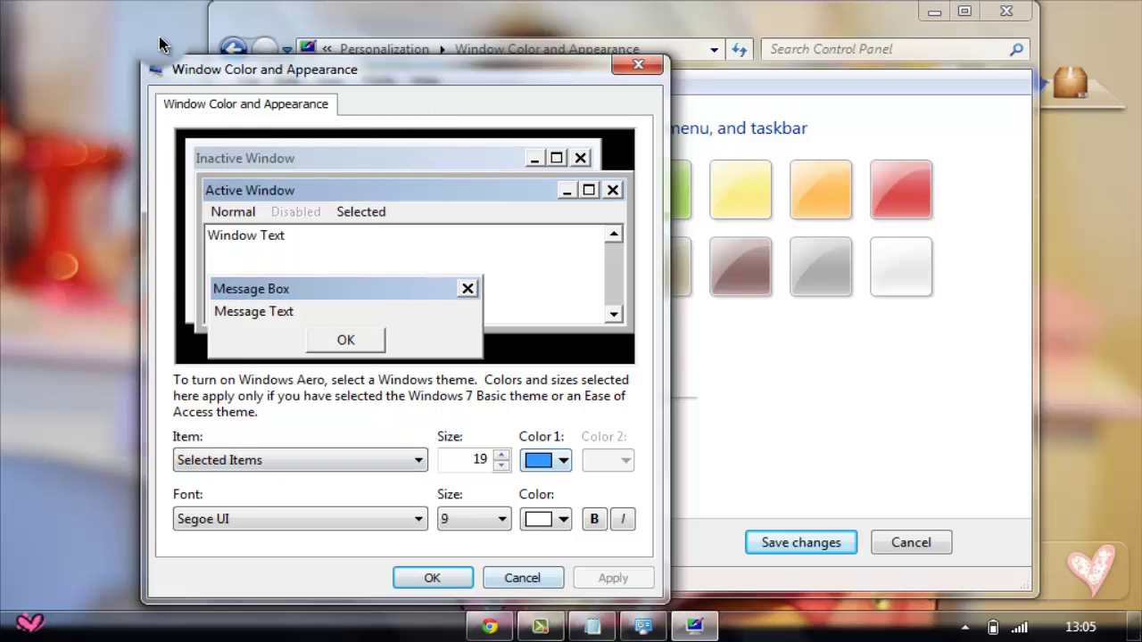
- Switch to Chrome, enter sample text in the new tab's address bar, select it to show the highlight color, and close the tab
left_click(489, 626)
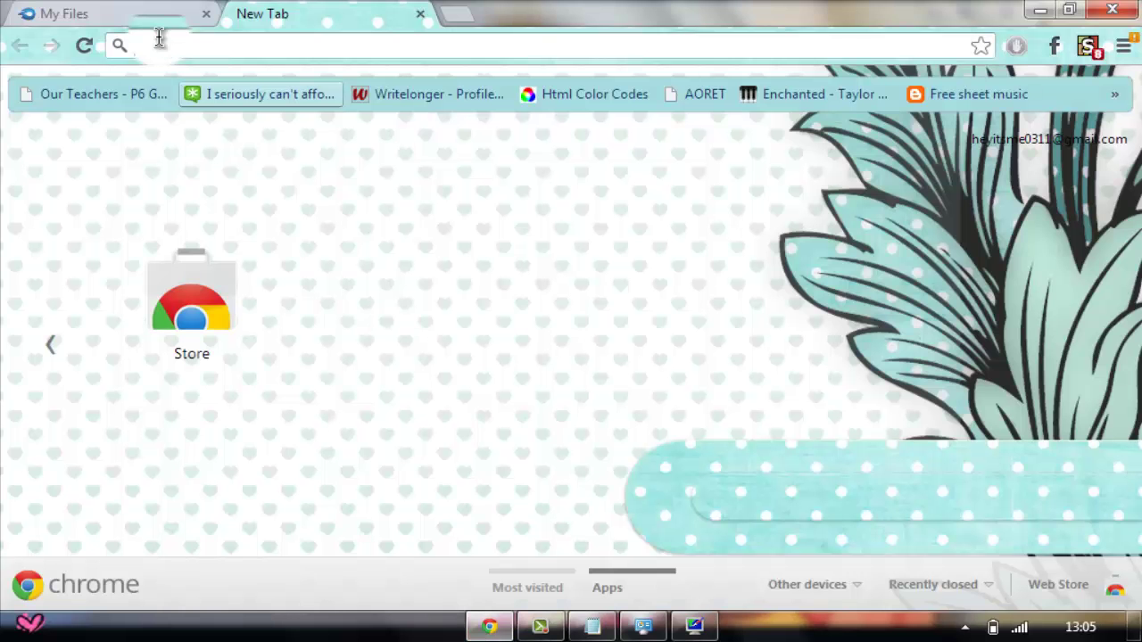
type("kjbvkjbwvekbjekej")
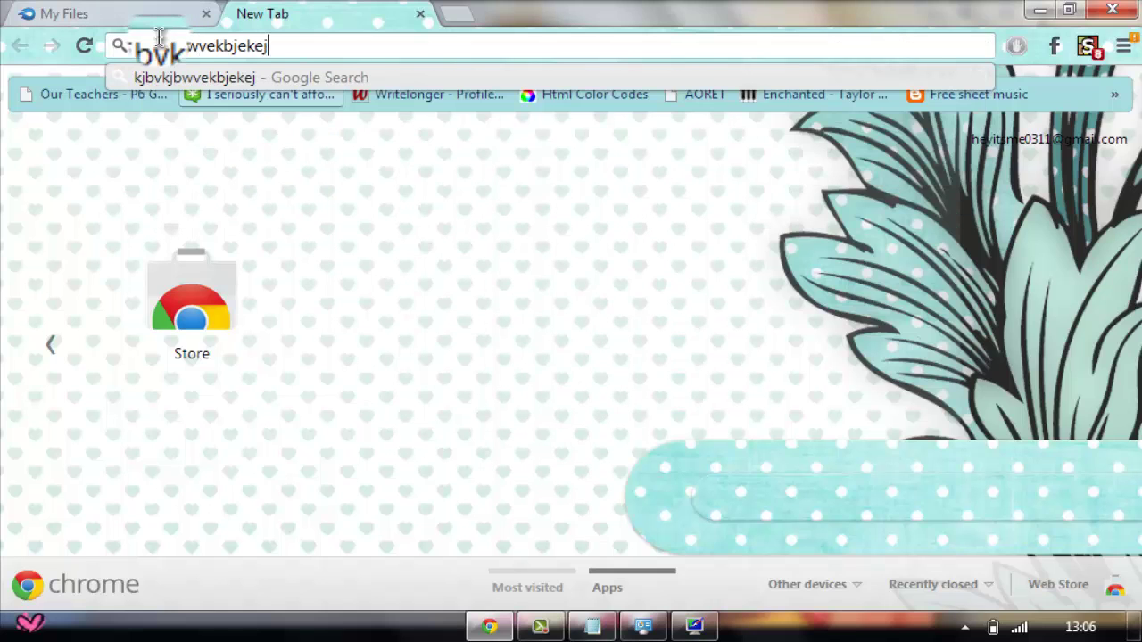
double_click(162, 44)
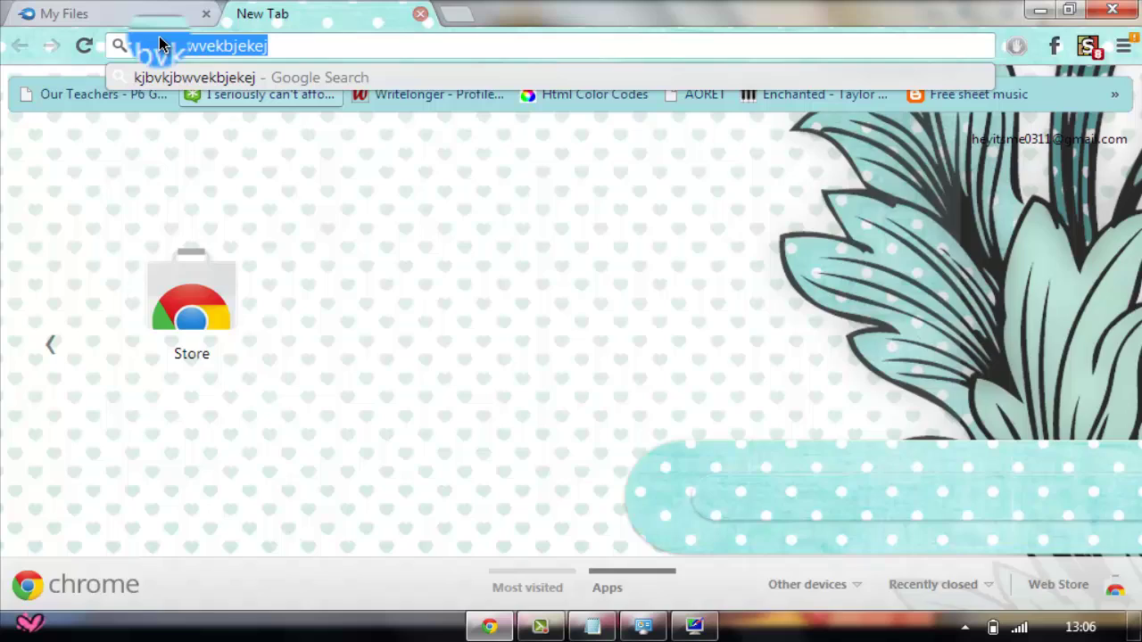
key("ctrl+w")
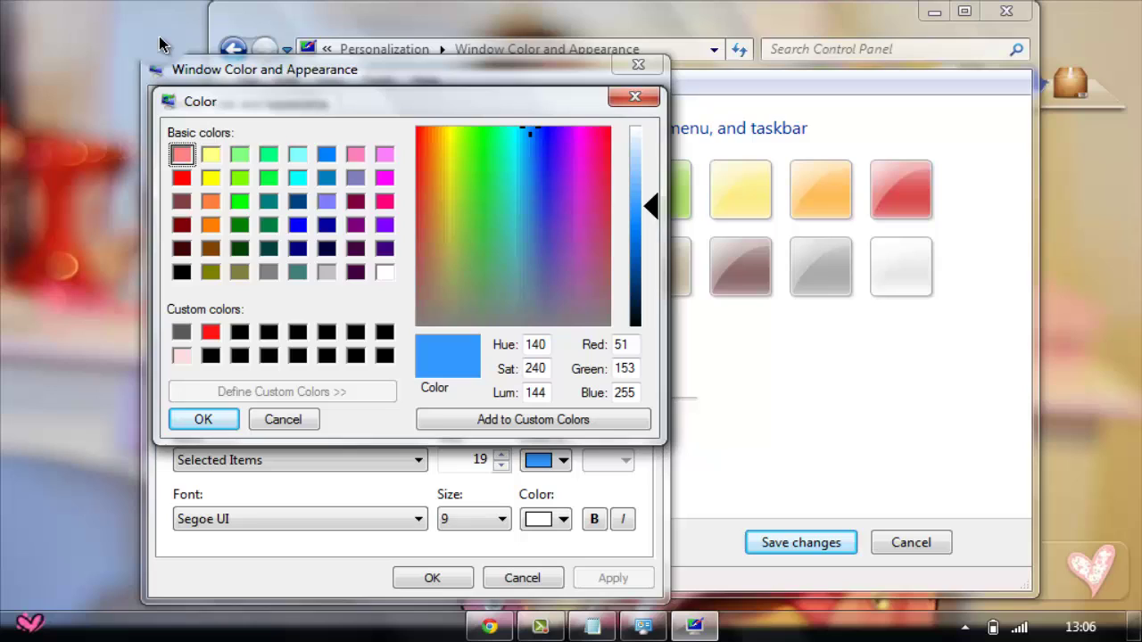
- Pick the light red basic color (Red 255, Green 128, Blue 128) as Color 1 of Selected Items
left_click(356, 154)
key("Left")
key("Left")
key("Left")
key("Left")
key("Left")
key("Left")
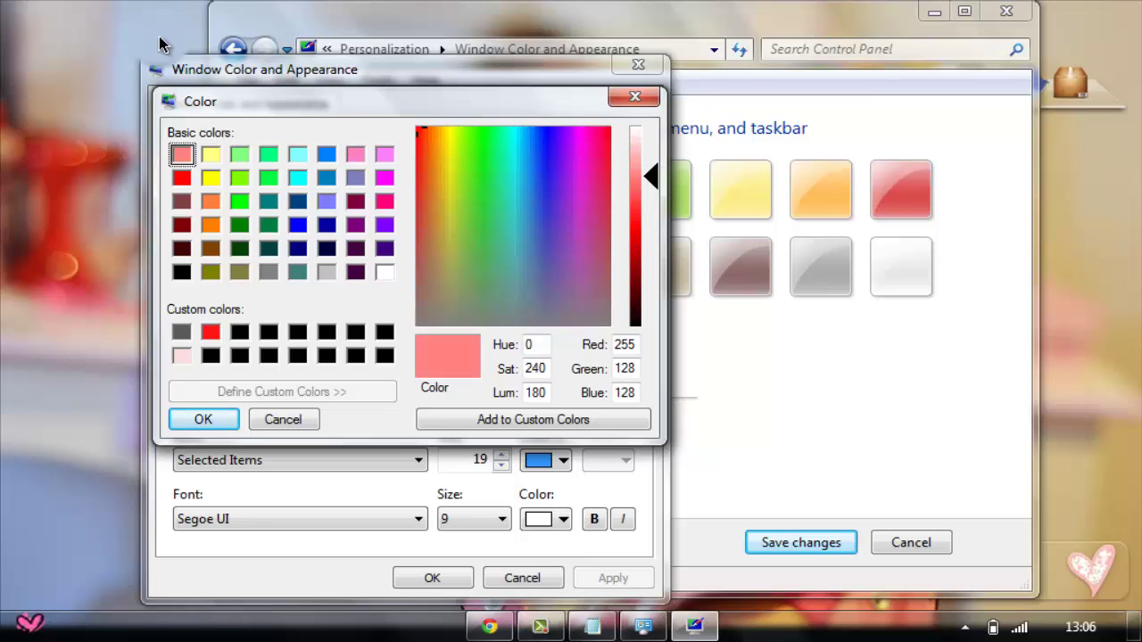
- Lighten the chosen color to a pale pink with a luminosity of about 206 and confirm it for Selected Items
left_click_drag(651, 177, 651, 151)
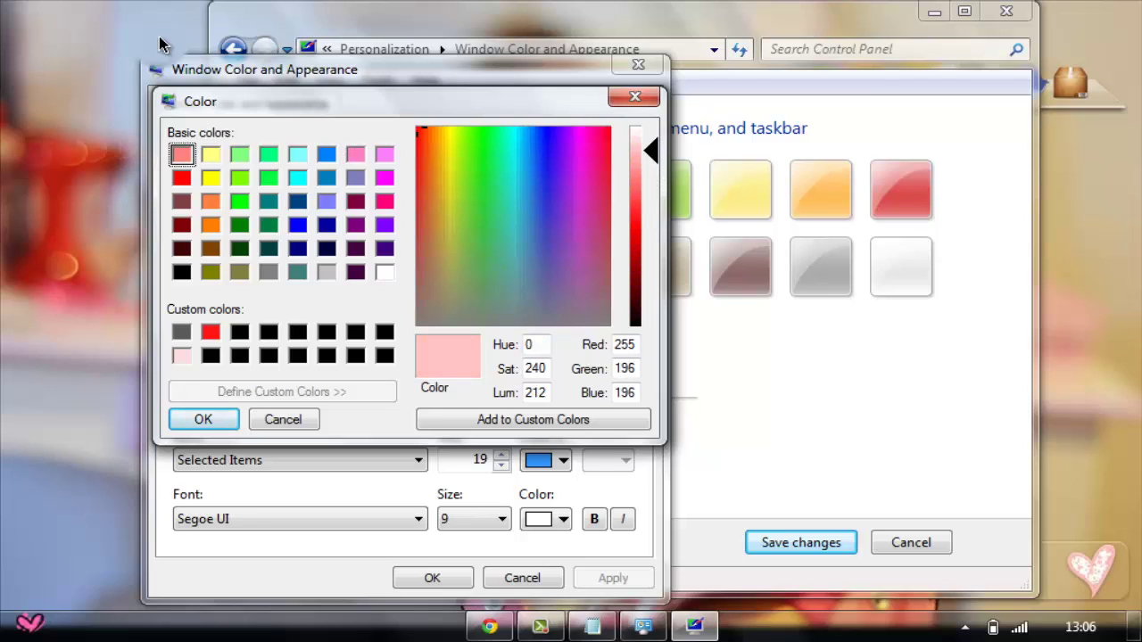
key("Down")
key("Down")
key("Down")
key("Down")
key("Down")
key("Down")
key("Down")
key("Down")
key("Down")
key("Down")
key("Down")
key("Down")
key("Down")
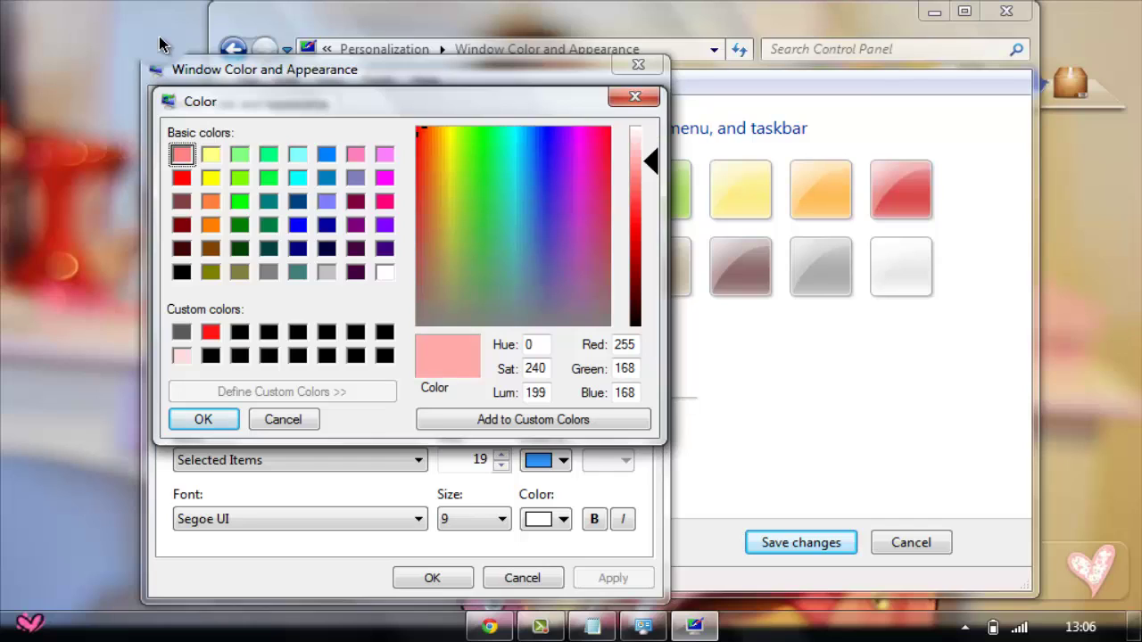
key("Up")
key("Up")
key("Up")
key("Up")
key("Up")
key("Up")
key("Up")
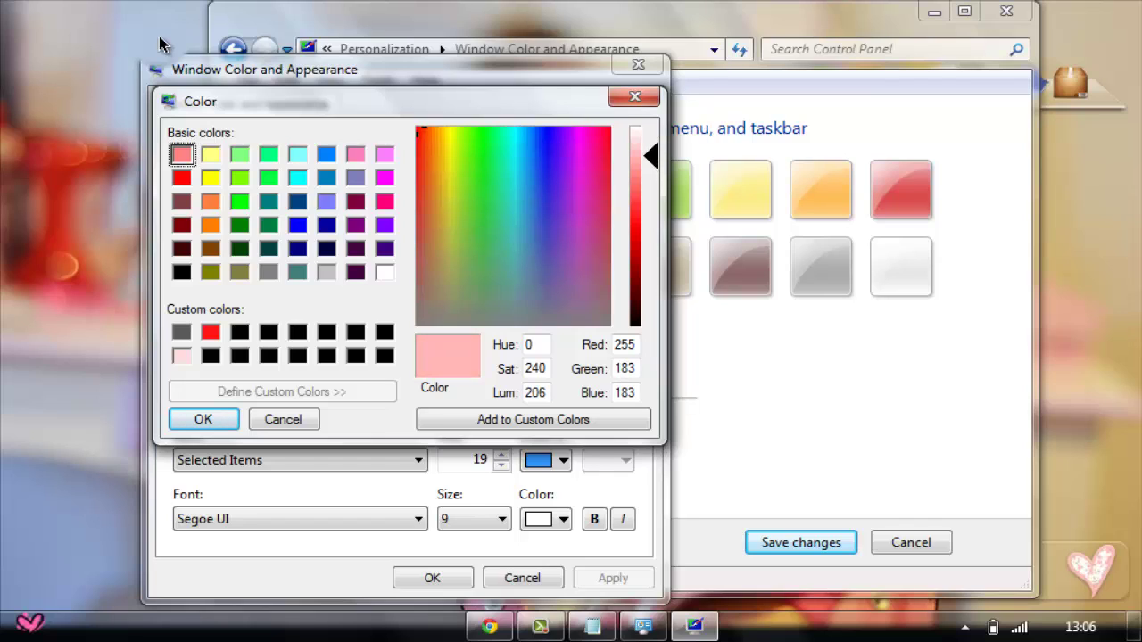
key("Up")
key("Return")
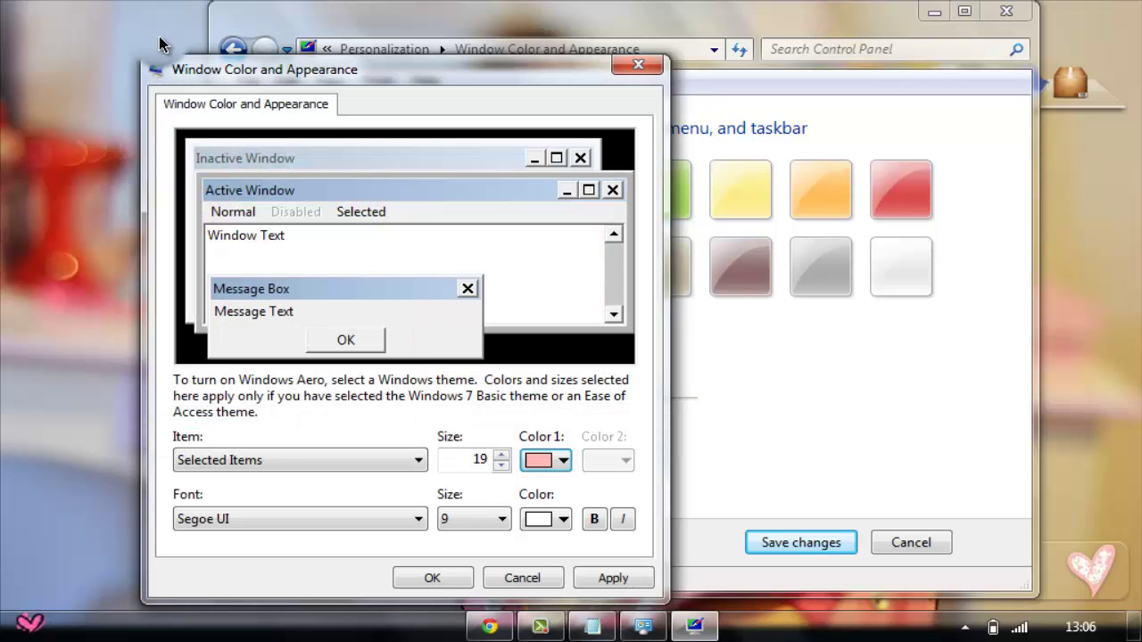
- Choose Hyperlink as the appearance item to customize
key("alt+Down")
key("Up")
key("Up")
key("Up")
key("Up")
key("Up")
key("Down")
key("Down")
key("Down")
key("Down")
key("Down")
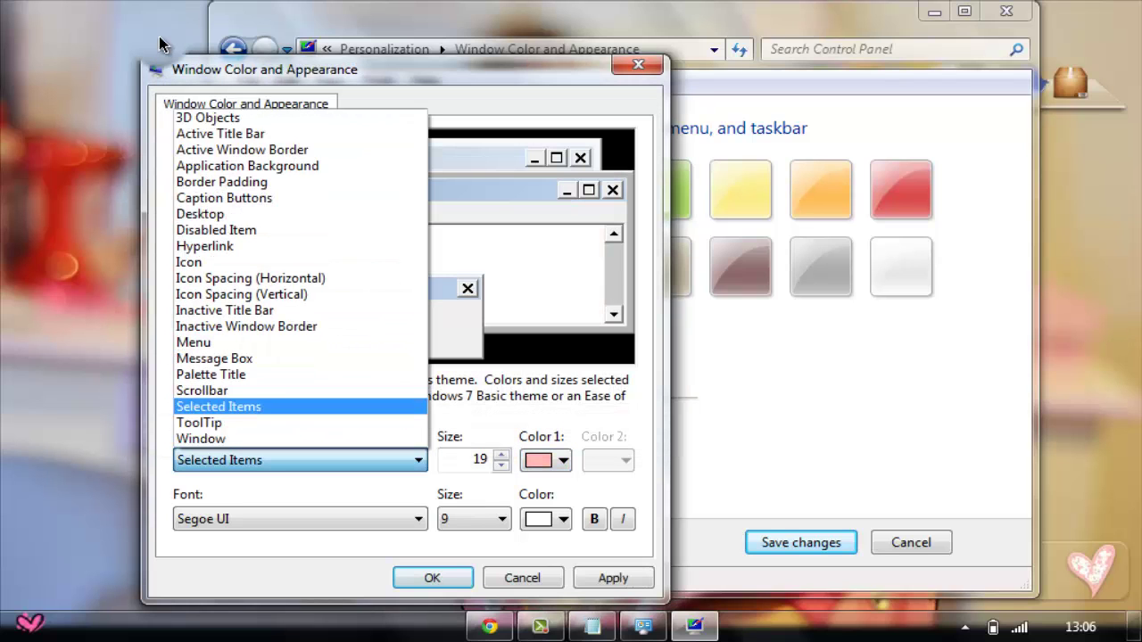
key("Up")
key("Up")
key("Up")
key("Up")
key("Up")
key("Up")
key("Up")
key("Up")
key("Up")
key("Up")
key("Up")
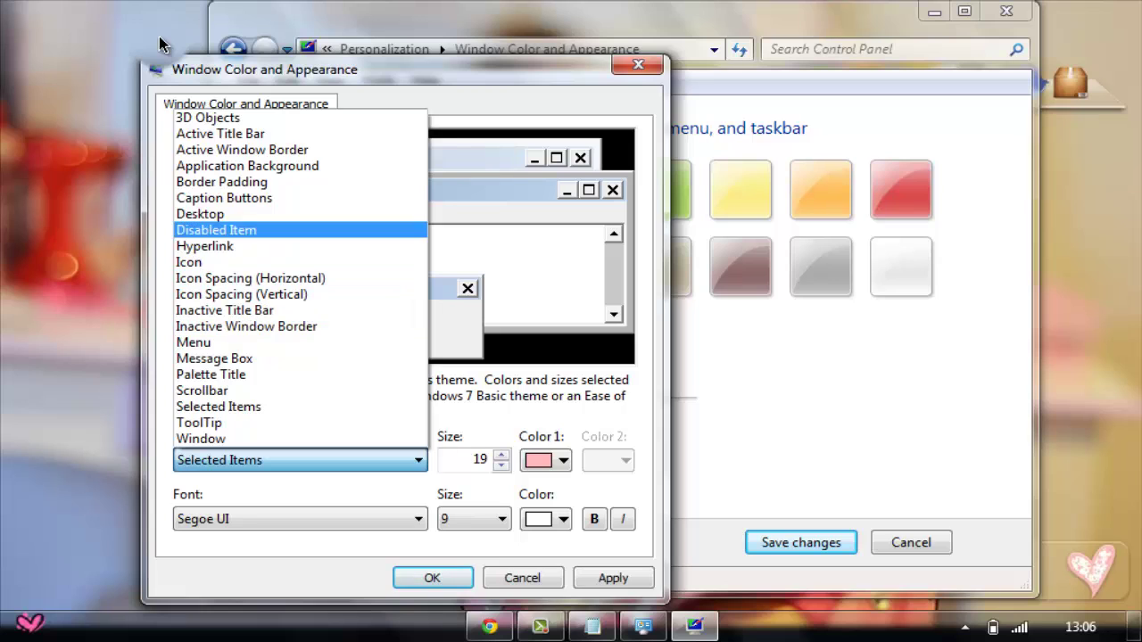
key("Down")
key("Return")
- Set the Hyperlink color to the pale pink custom color (Red 255, Green 221, Blue 221) and confirm the appearance settings
key("space")
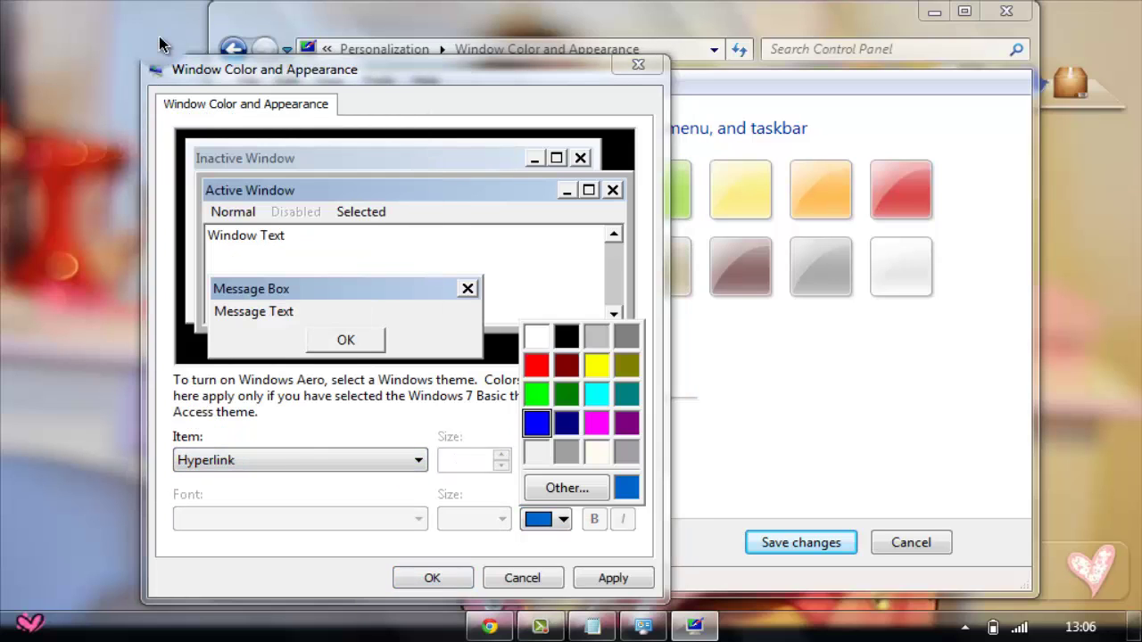
key("Escape")
key("space")
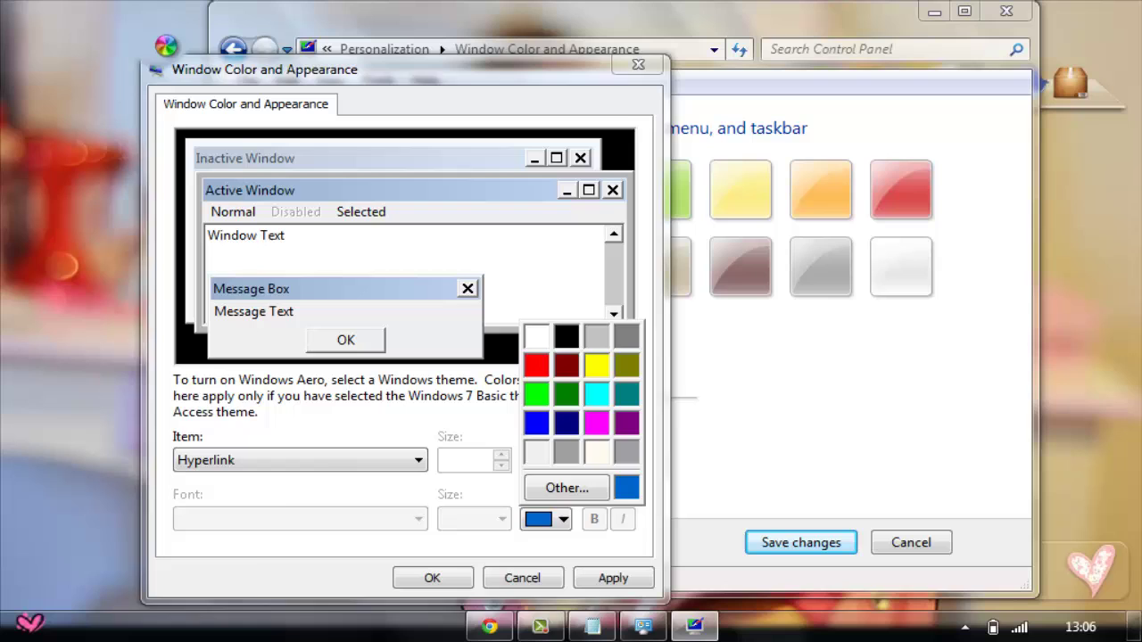
key("o")
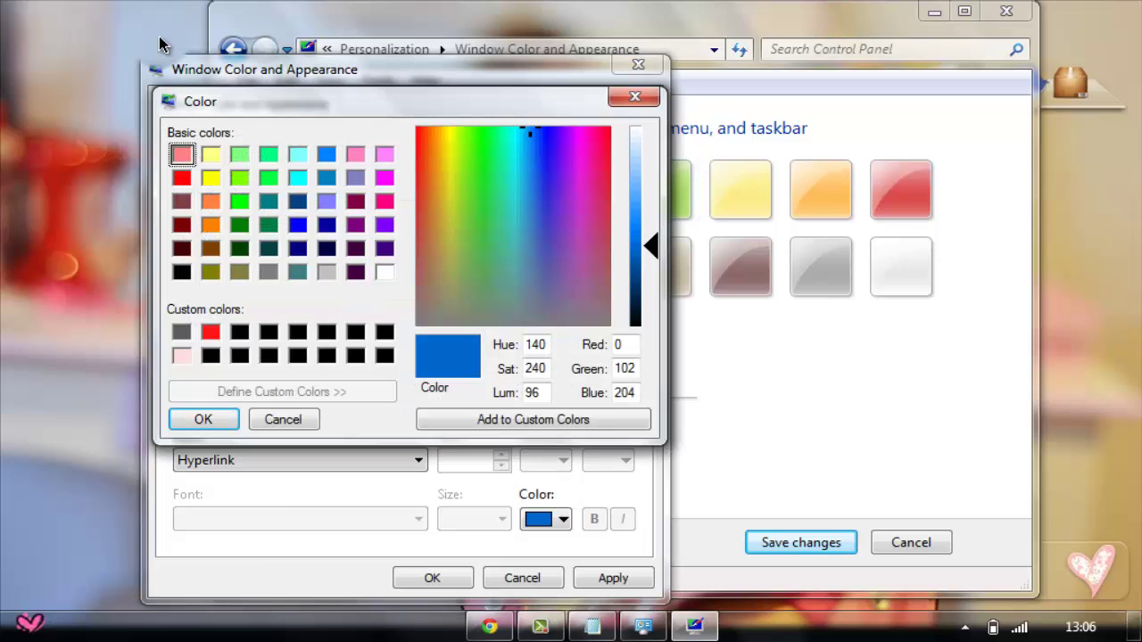
key("Tab")
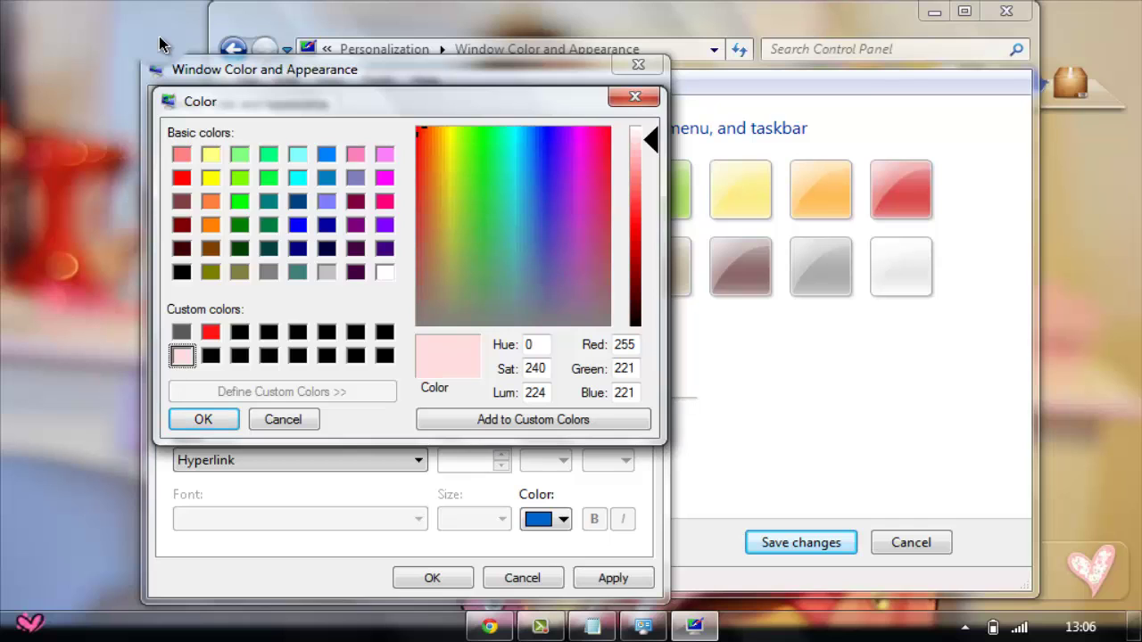
key("Return")
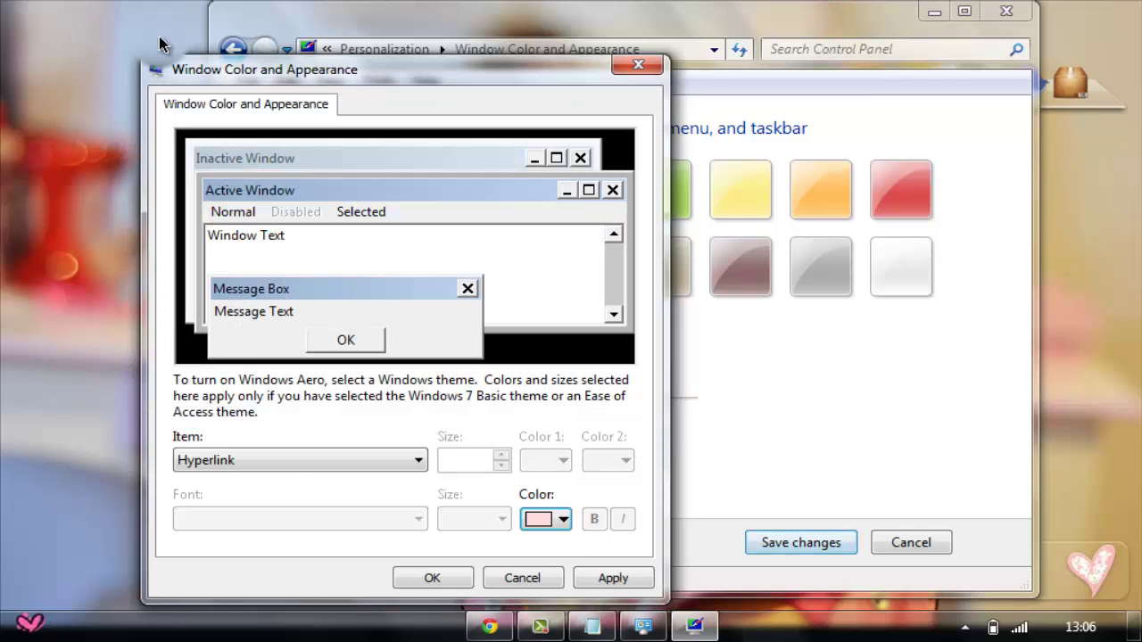
key("Return")
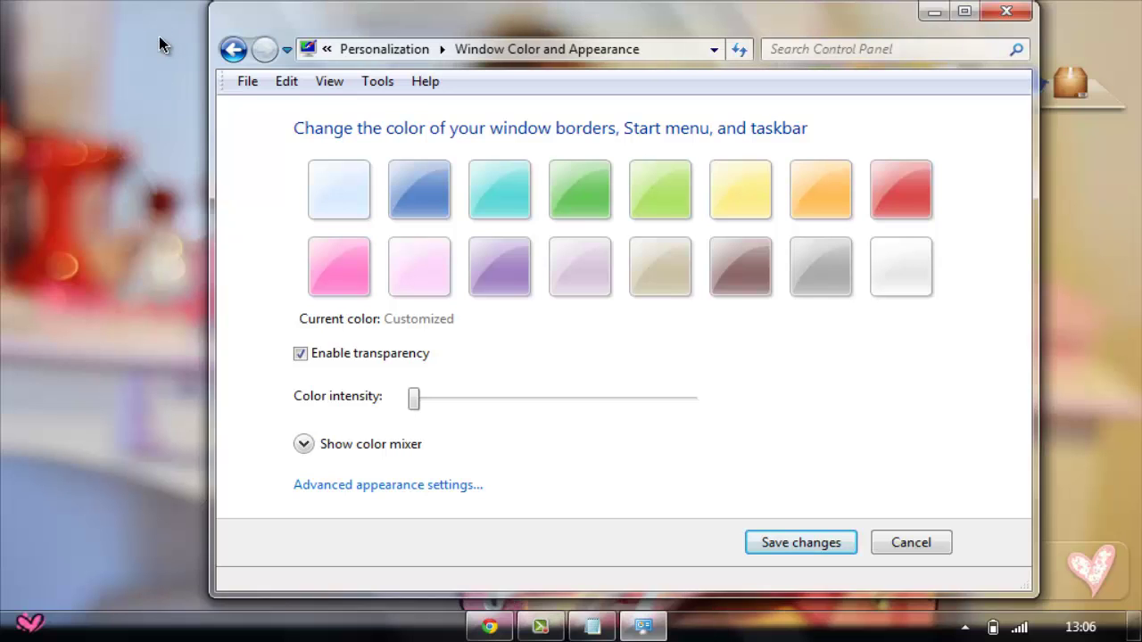
- Minimize the window color settings and check the new selection color on the desktop, in Chrome's address bar and in the Notepad list
left_click(934, 12)
left_click_drag(250, 150, 734, 402)
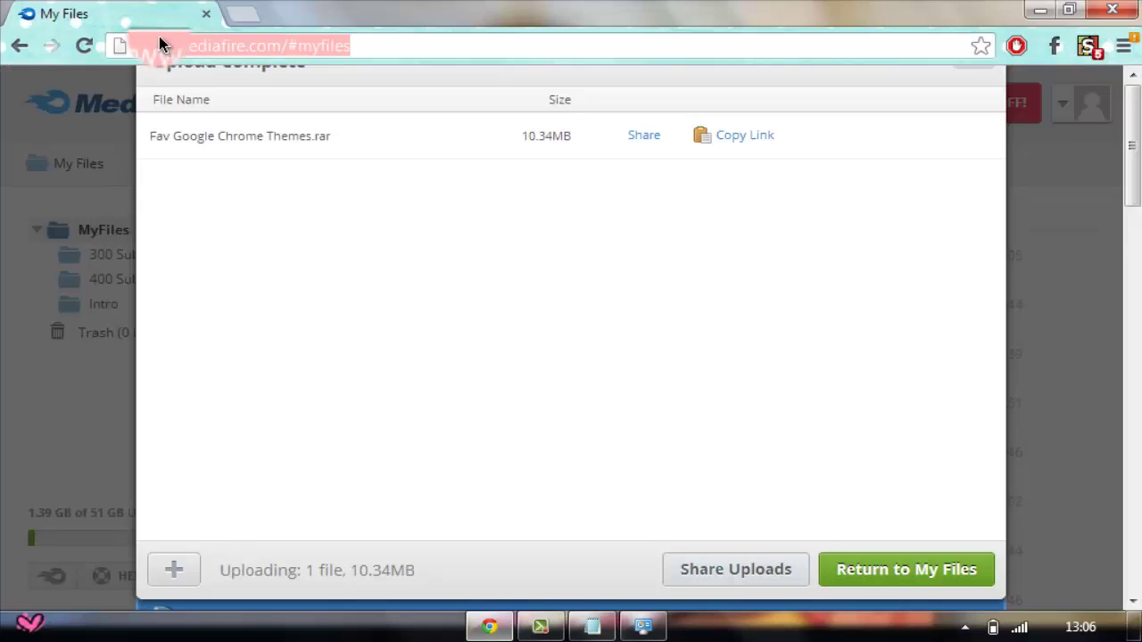
key("Right")
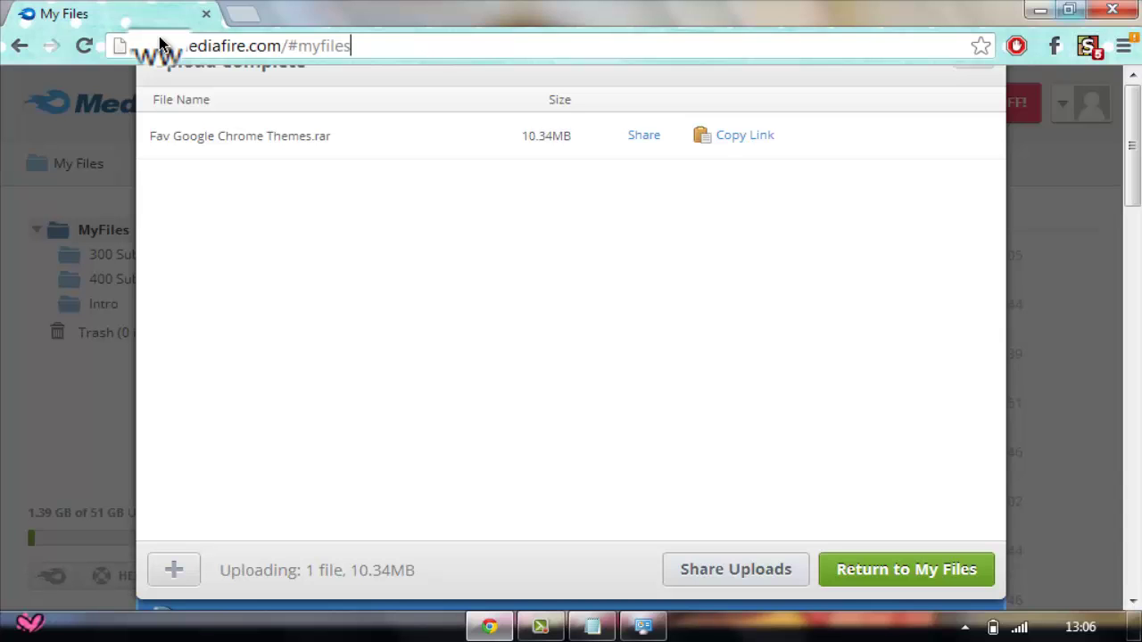
key("super+d")
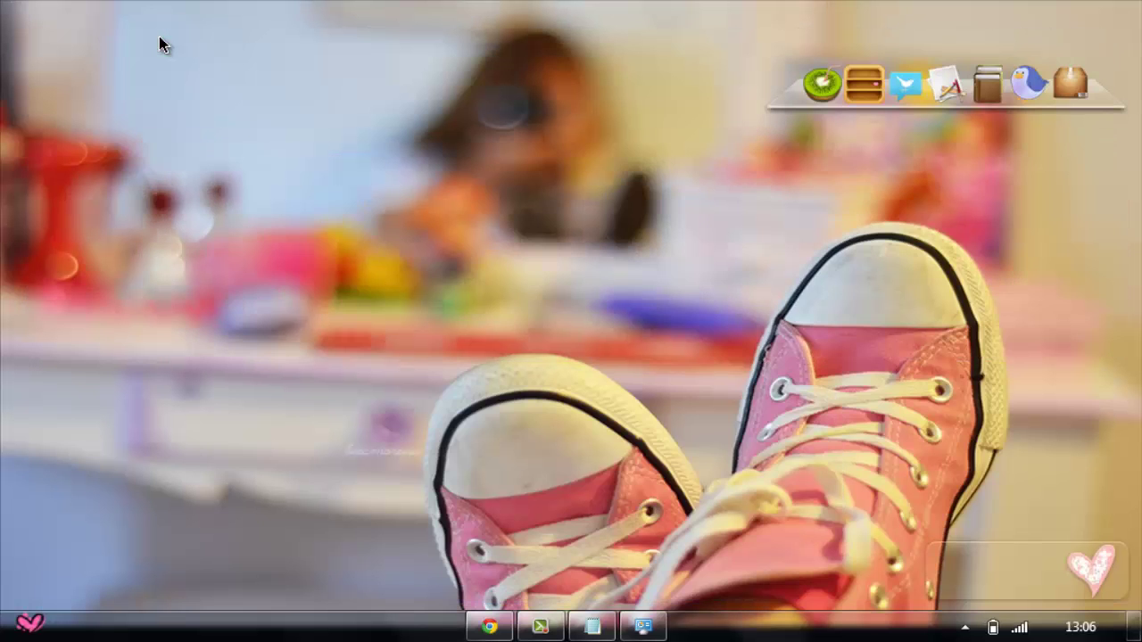
key("alt+Tab")
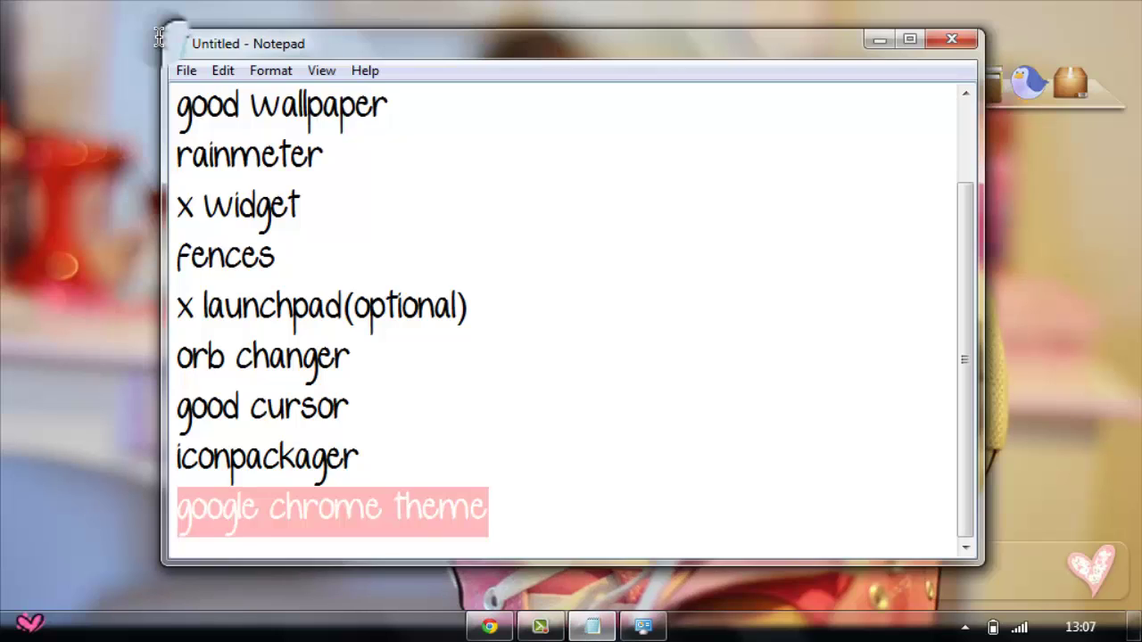
key("Right")
key("super+d")
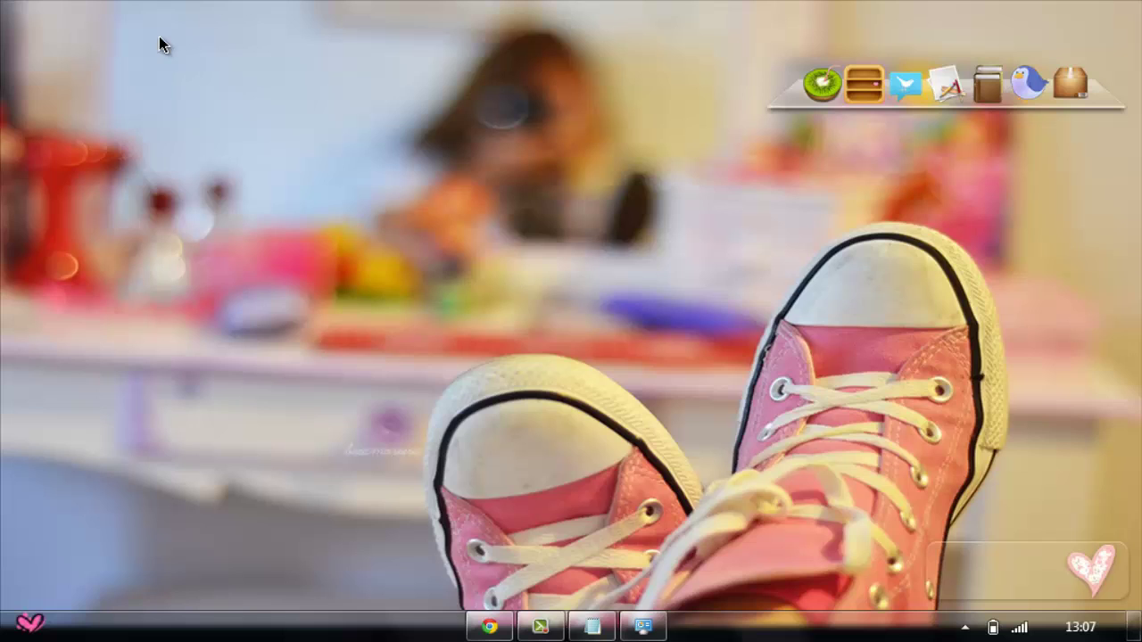
key("super+4")
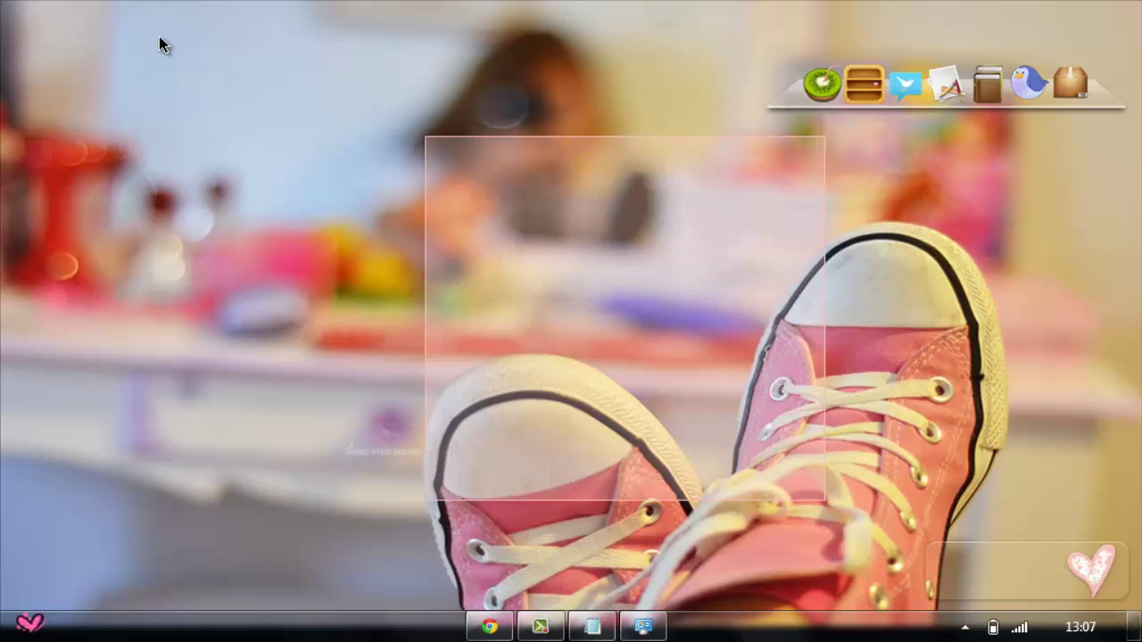
key("alt+Tab")
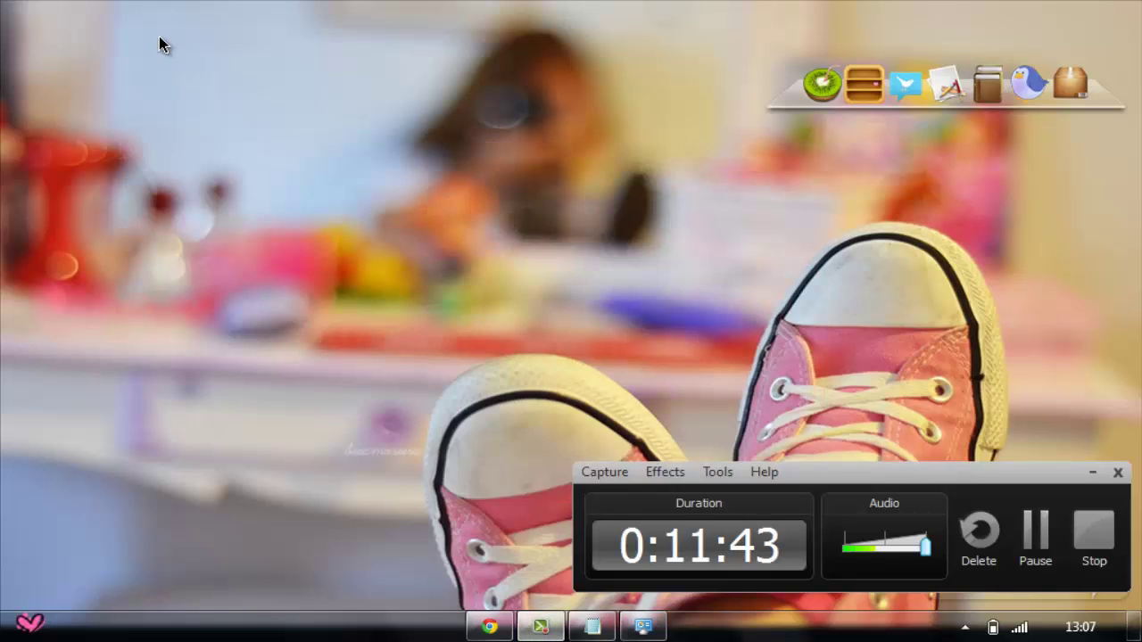
key("super+2")
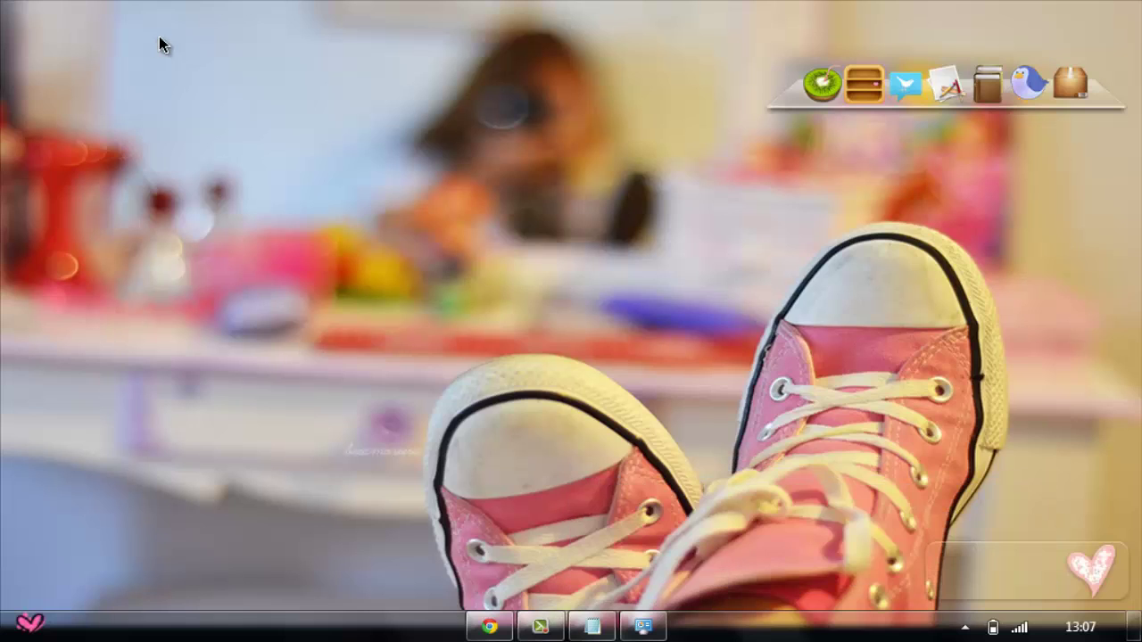
left_click_drag(100, 137, 376, 338)
- Switch to Notepad, review the required-tools list from start to end, and minimize it
left_click(592, 627)
scroll(159, 37, "up", 1)
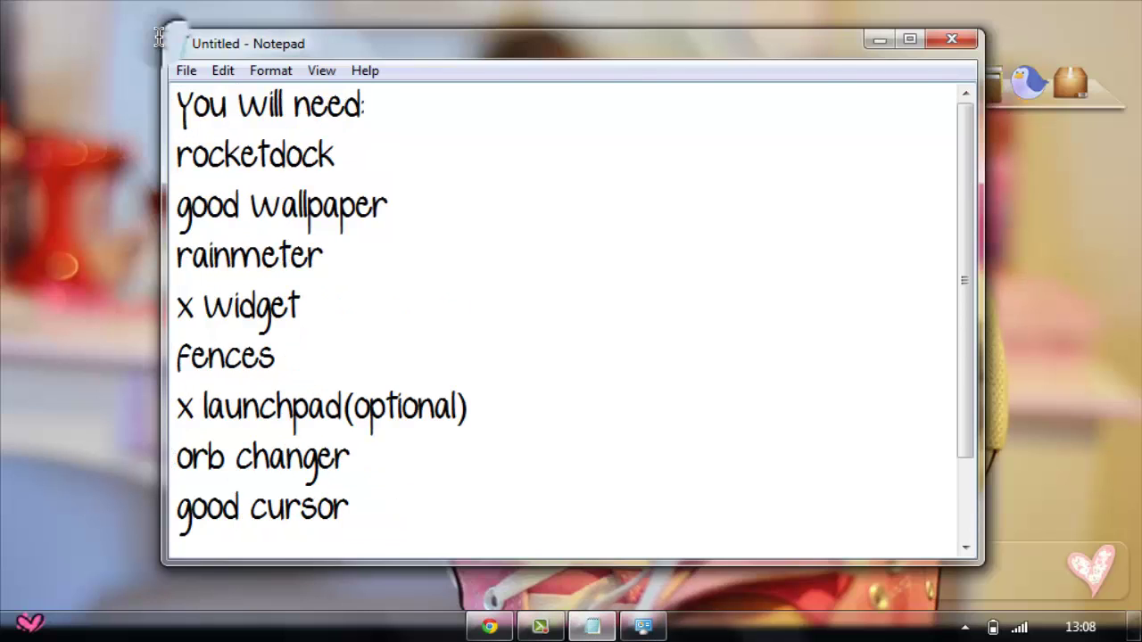
scroll(159, 37, "down", 1)
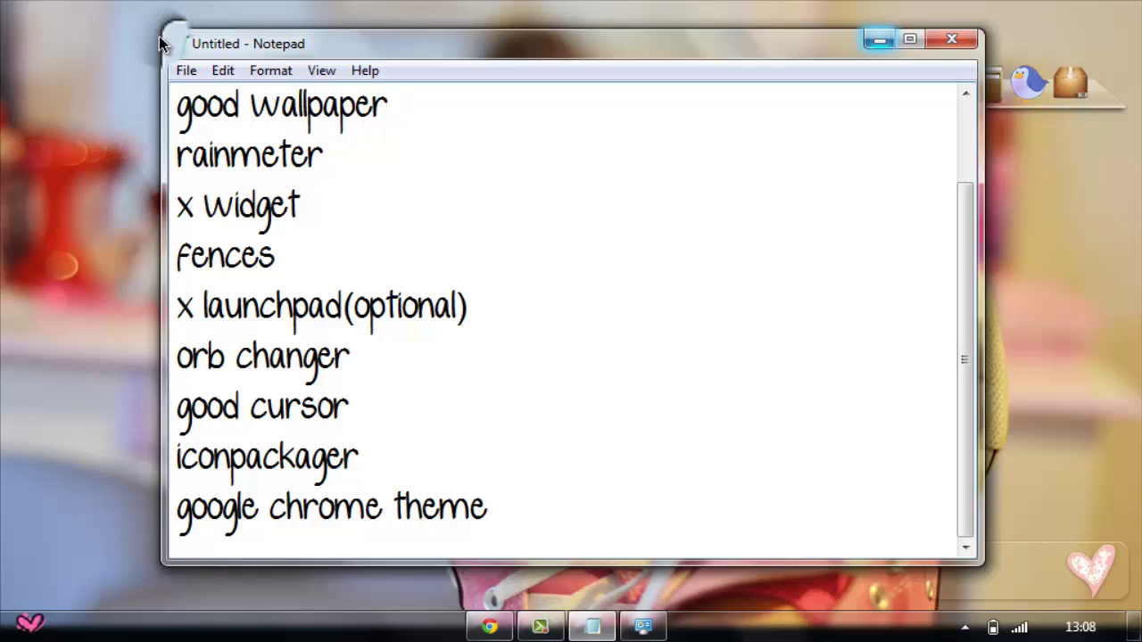
left_click(879, 39)
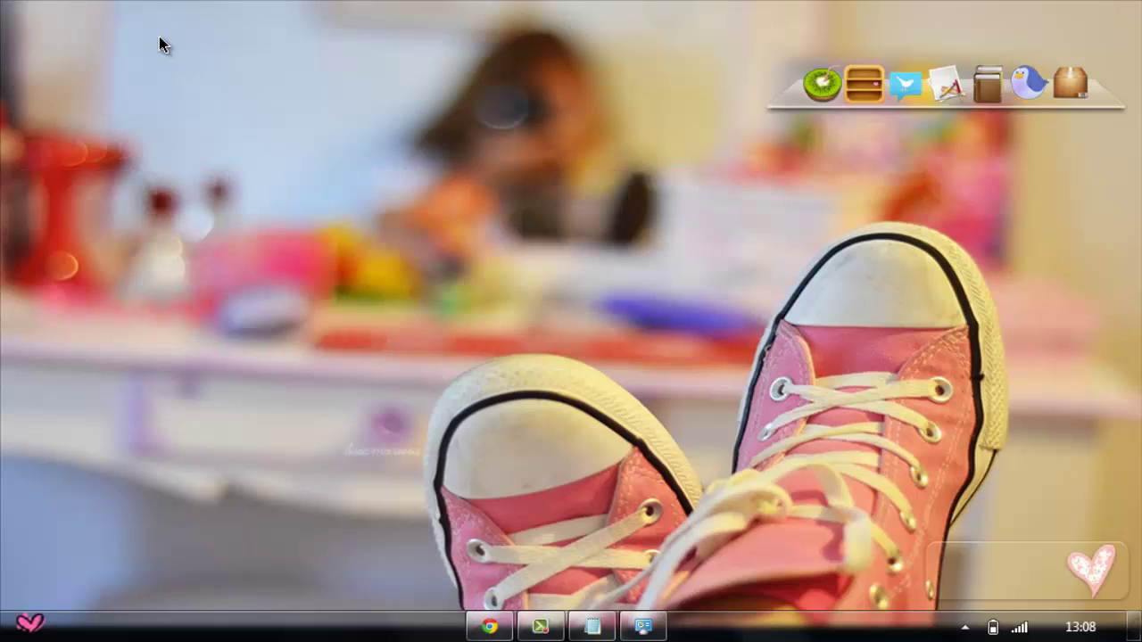
left_click(540, 627)
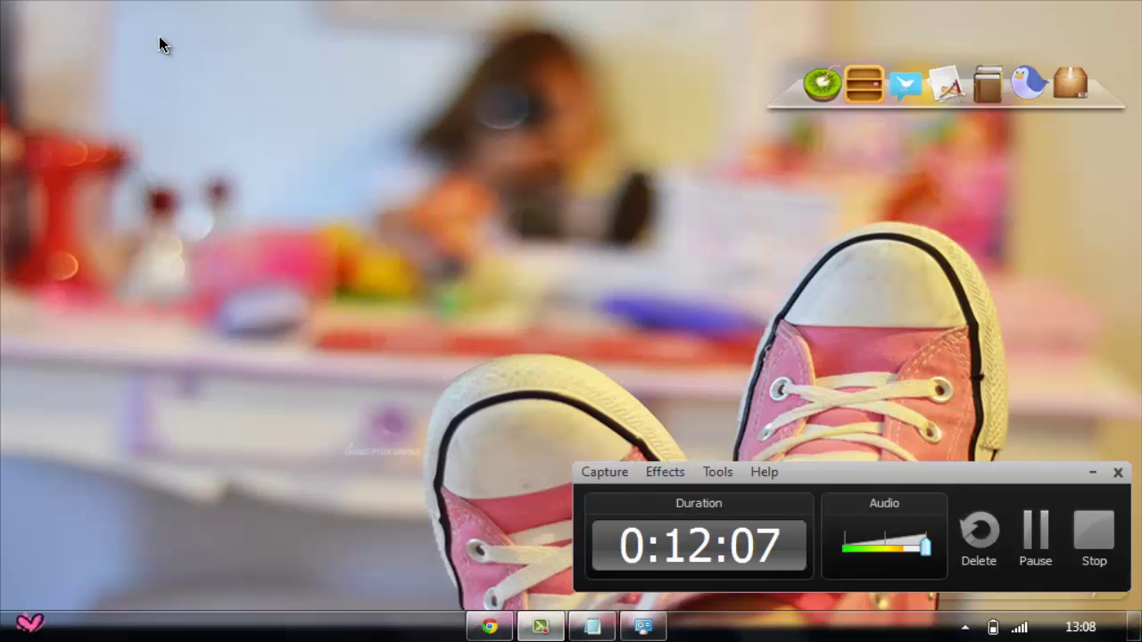
left_click(1035, 537)
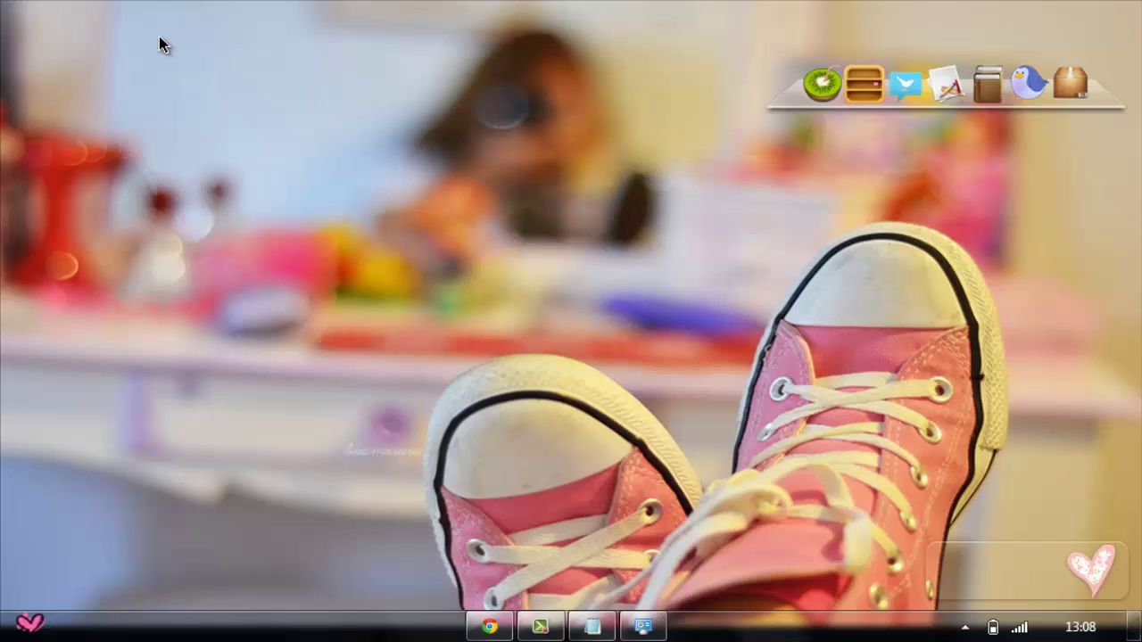
key("F9")
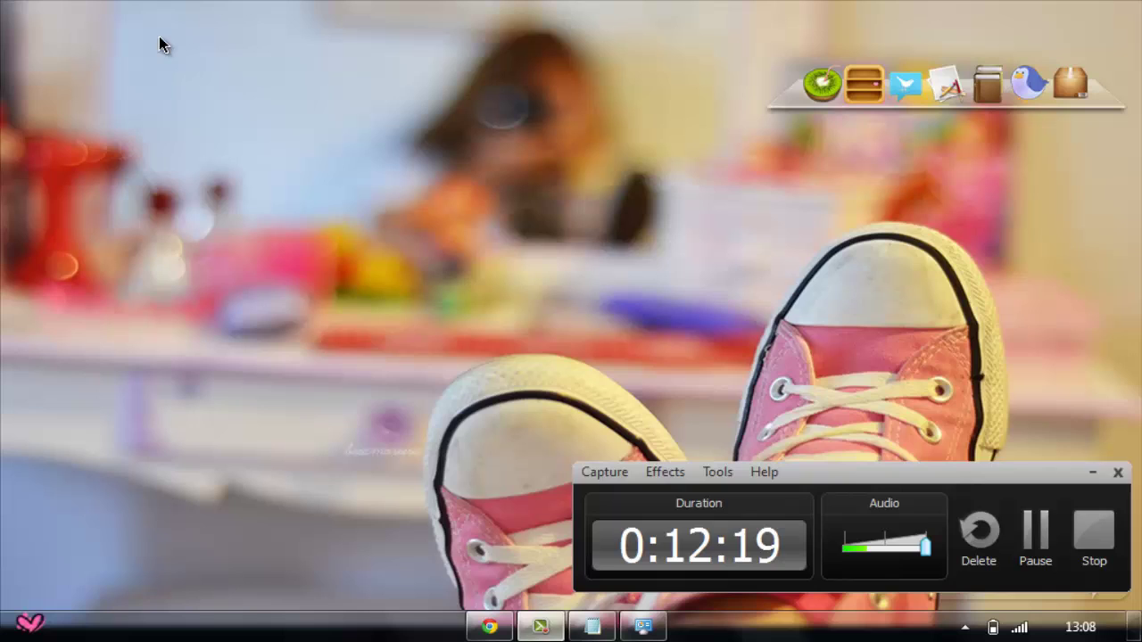
key("F9")
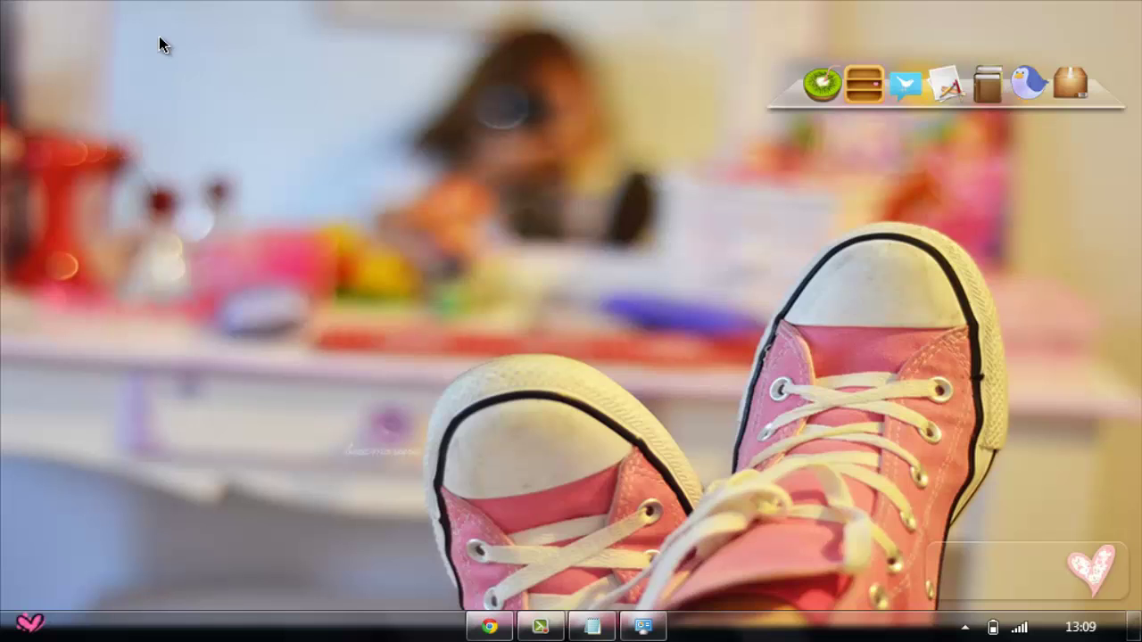
- Close the minimized Control Panel window from the taskbar
key("super+alt+4")
key("Up")
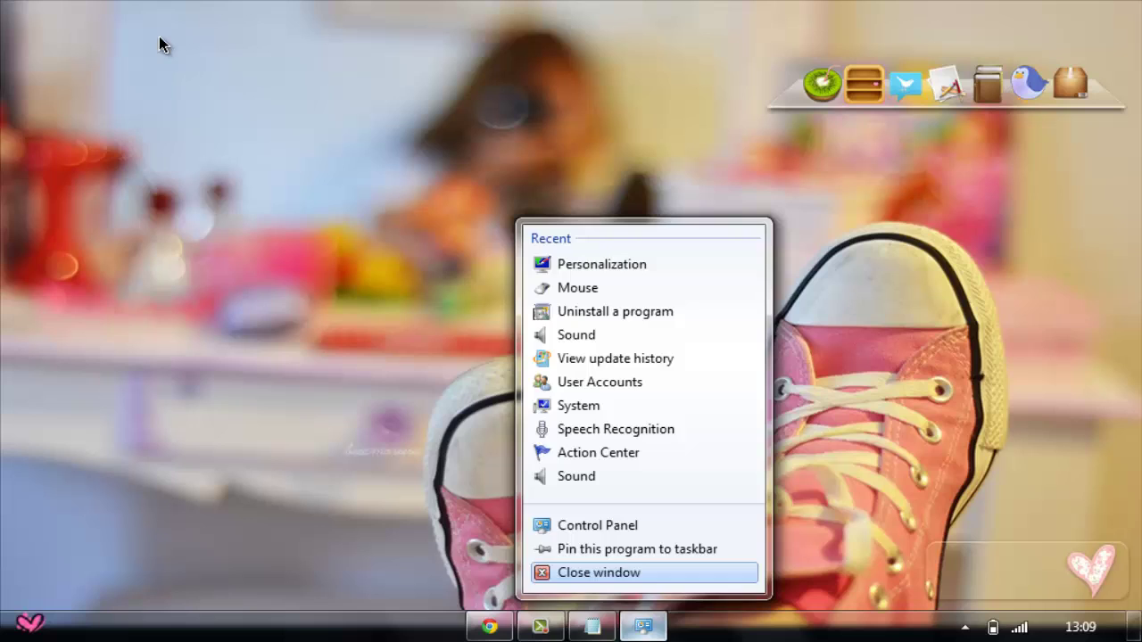
key("Return")
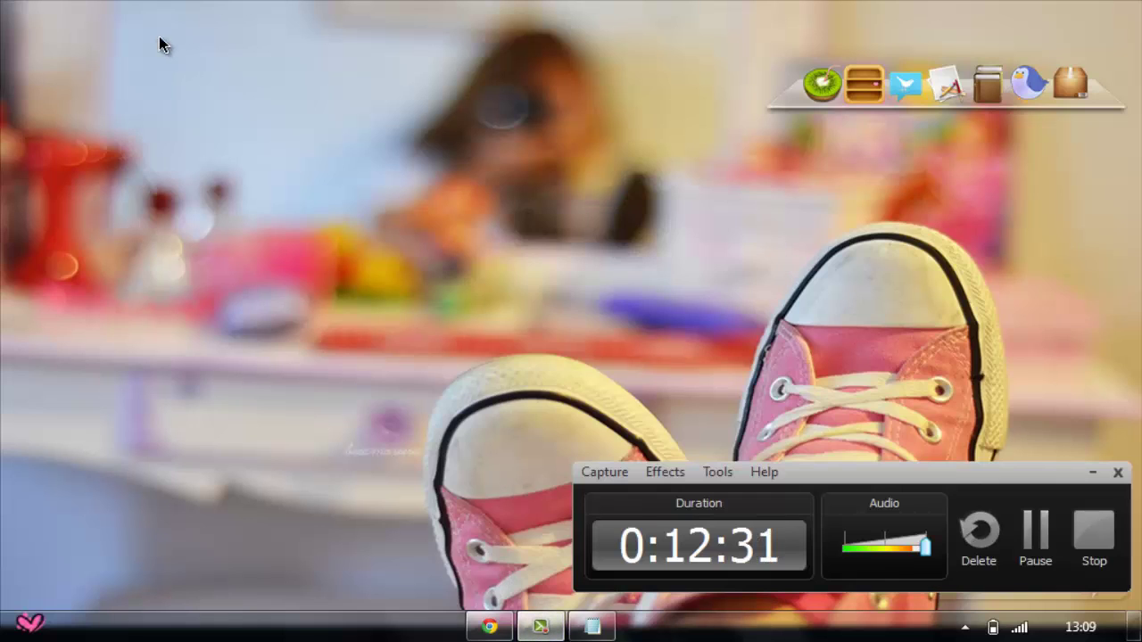